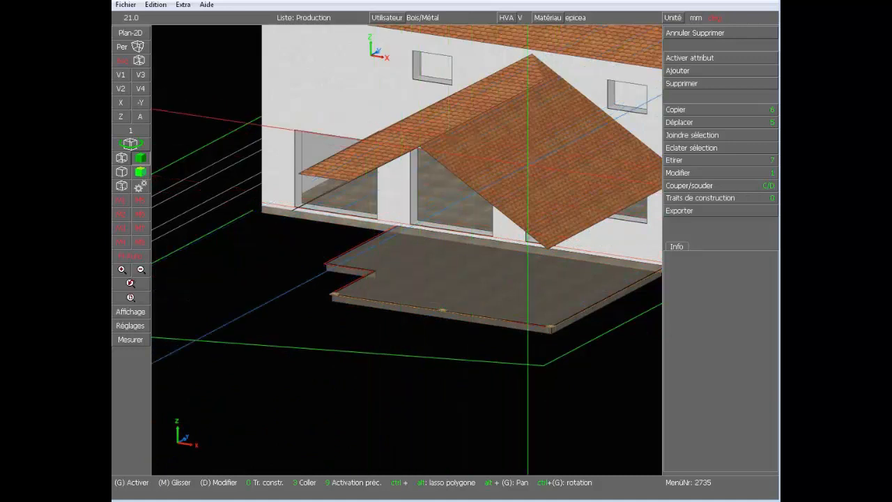
Step: Select the terrace slab, open the 2D plan view on its top face, and clear the selection
scroll(594, 304, "down", 3)
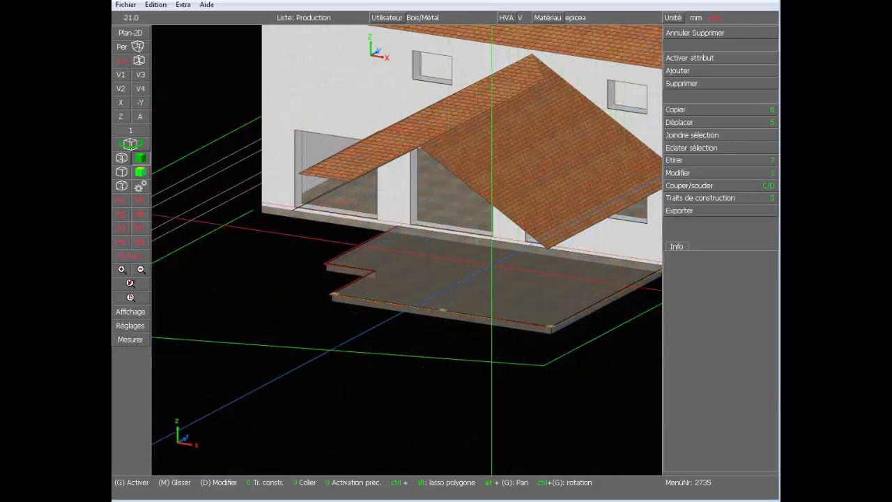
scroll(404, 265, "up", 3)
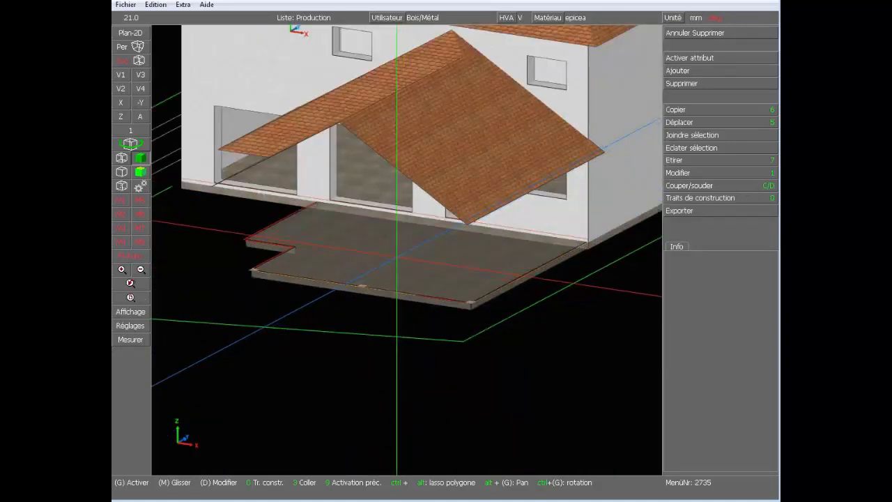
left_click(397, 253)
mouse_move(399, 223)
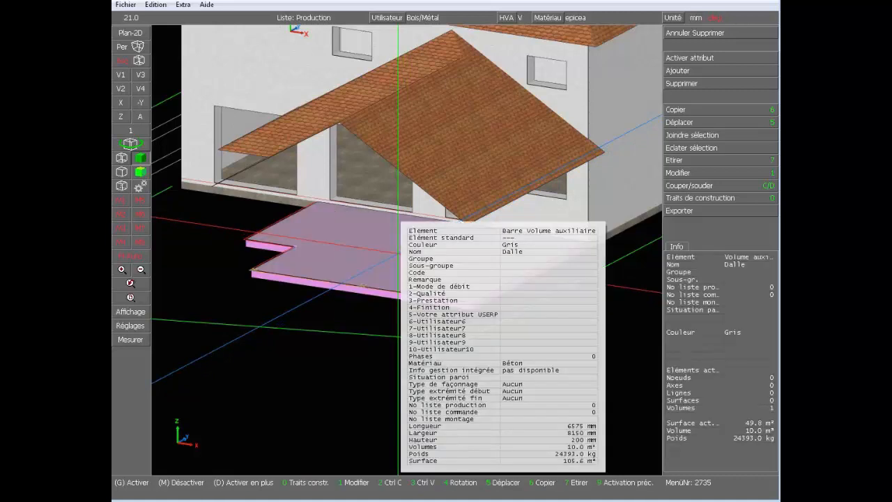
key("F2")
right_click(398, 253)
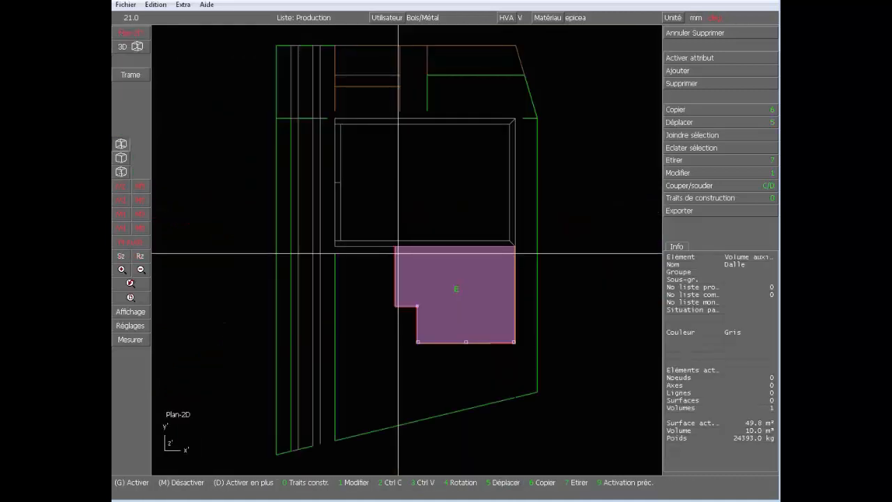
middle_click(410, 375)
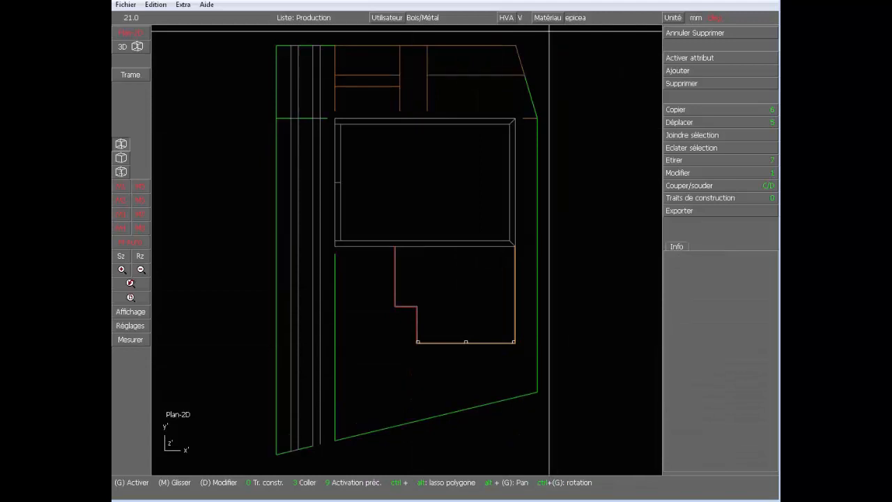
Step: Set up a new square bar drawn in section view, with the colour white and the name Poteau
scroll(508, 339, "up", 5)
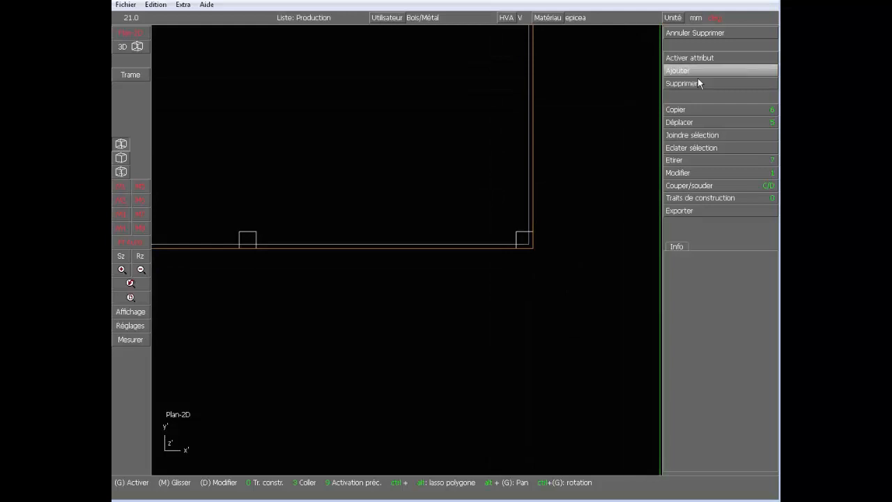
left_click(721, 72)
left_click(704, 106)
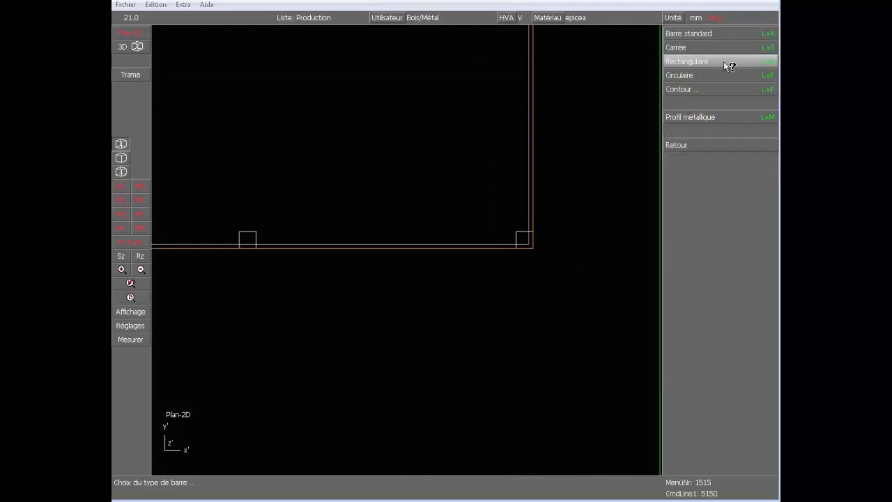
left_click(725, 62)
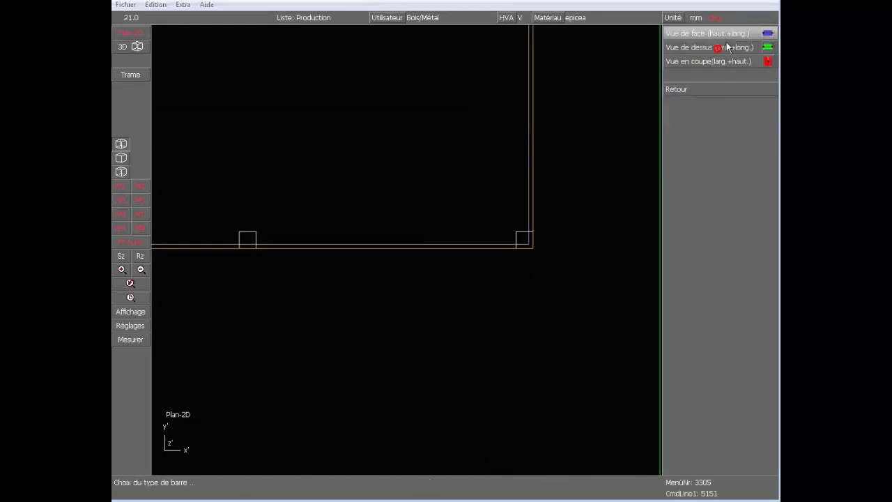
left_click(716, 63)
key("Return")
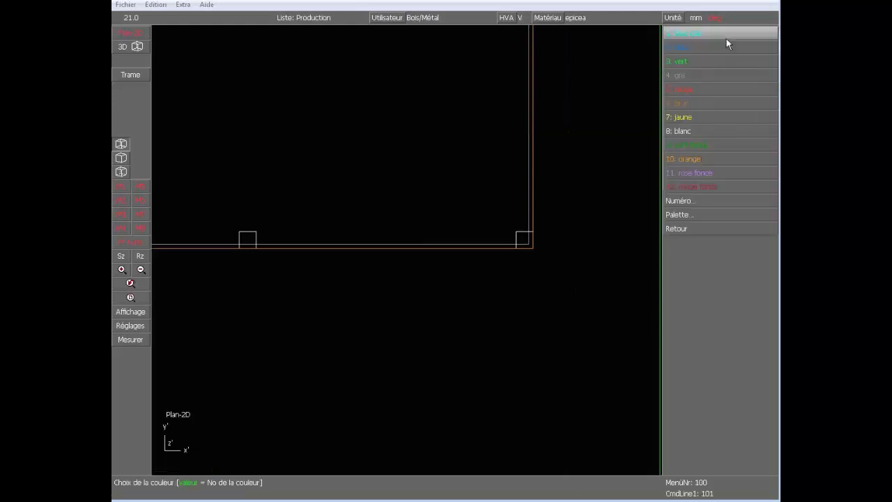
left_click(702, 132)
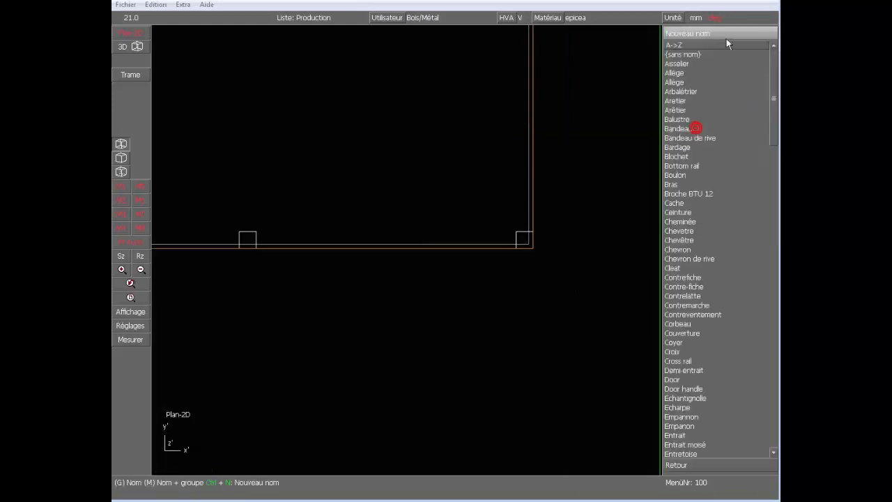
key("p")
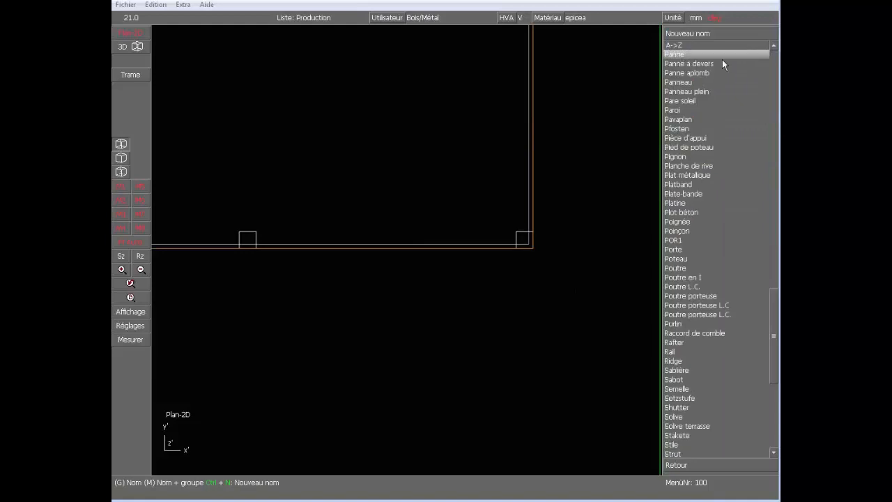
scroll(722, 59, "down", 1)
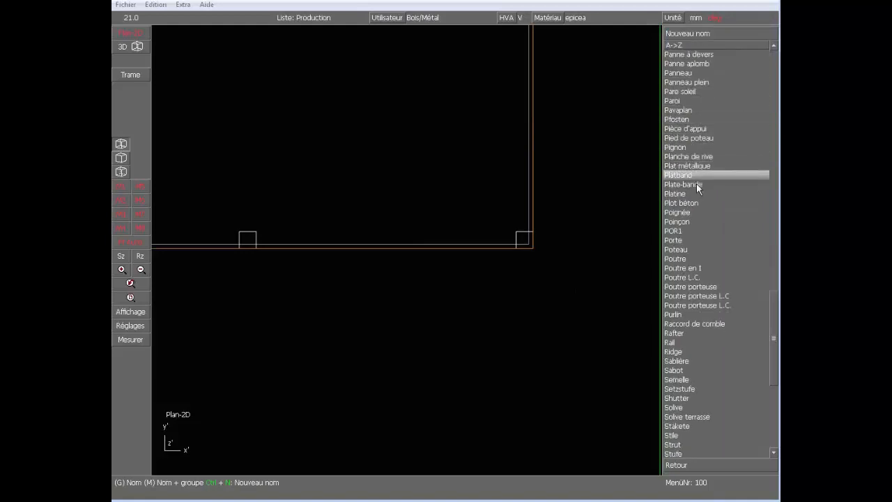
left_click(681, 249)
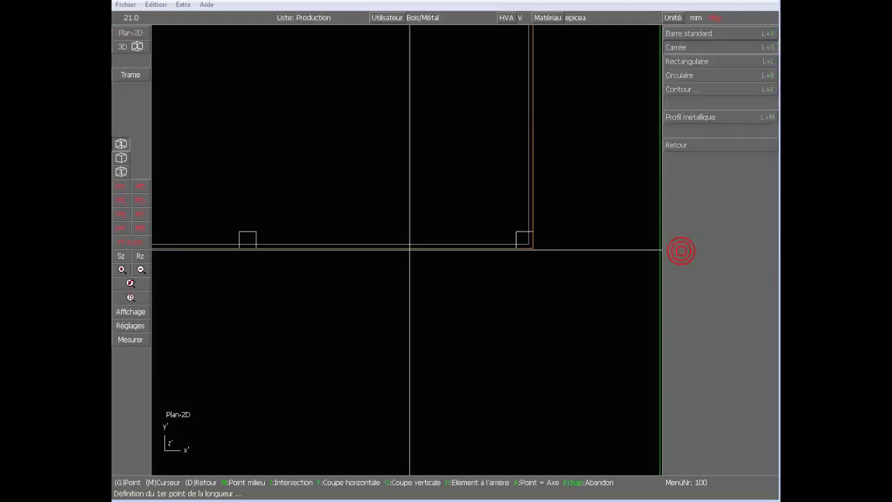
Step: Place the 5000 mm post flush inside the slab's front right corner and return to the 3D view
scroll(527, 249, "up", 3)
left_click(409, 231)
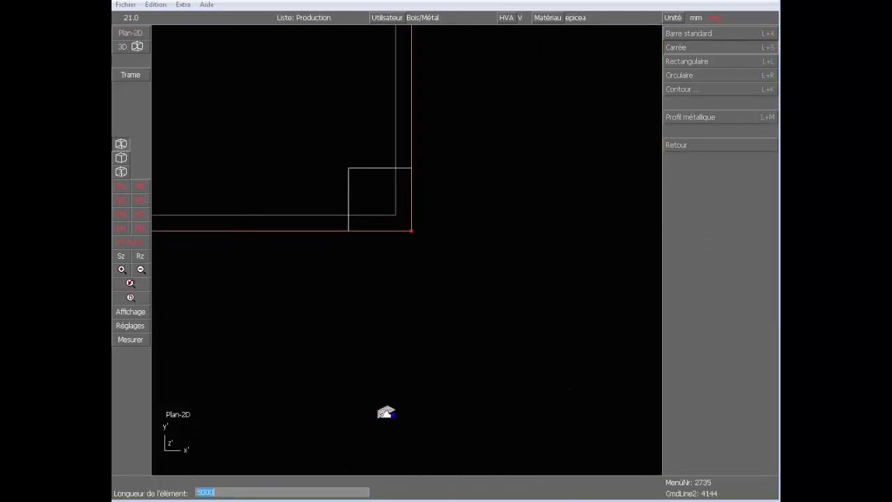
key("Return")
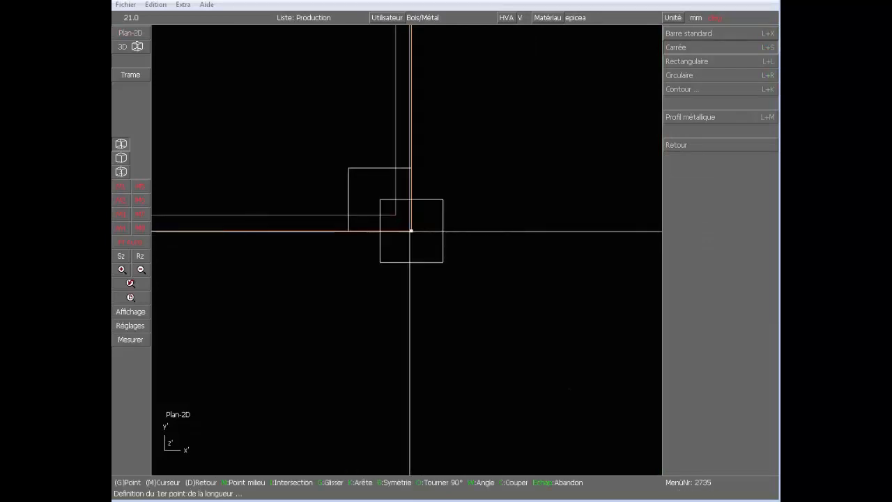
key("k")
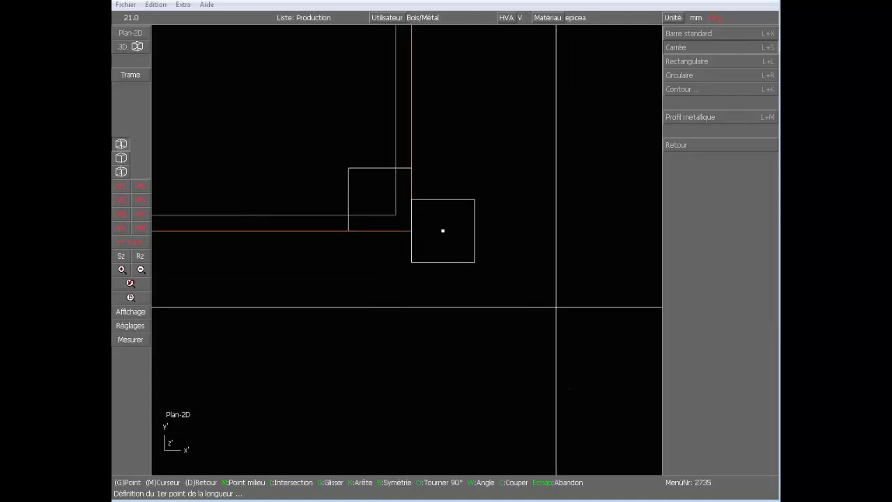
right_click(485, 299)
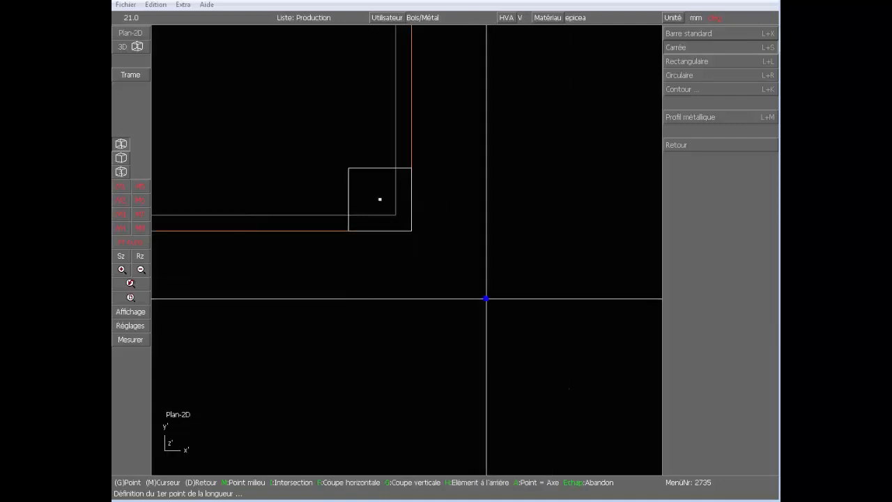
right_click(717, 34)
right_click(680, 143)
left_click(393, 303)
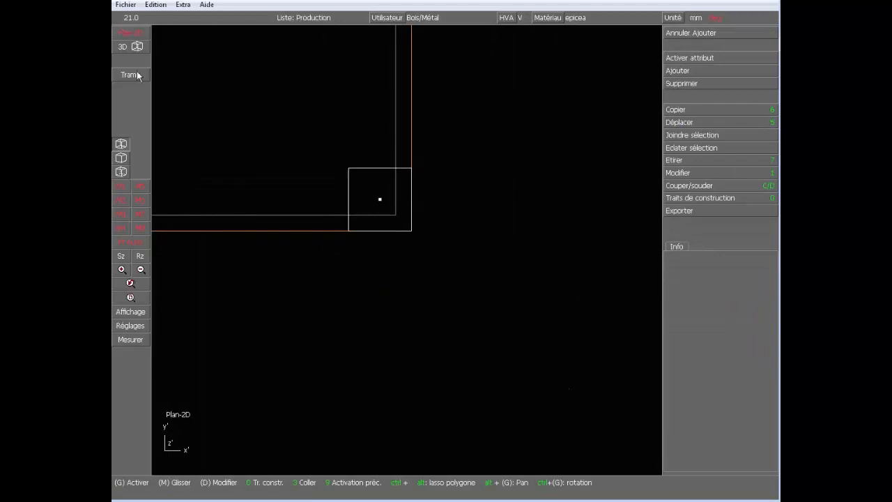
left_click(123, 47)
Step: Copy the corner post to the middle and left post footprints along the slab's front edge
scroll(407, 249, "up", 2)
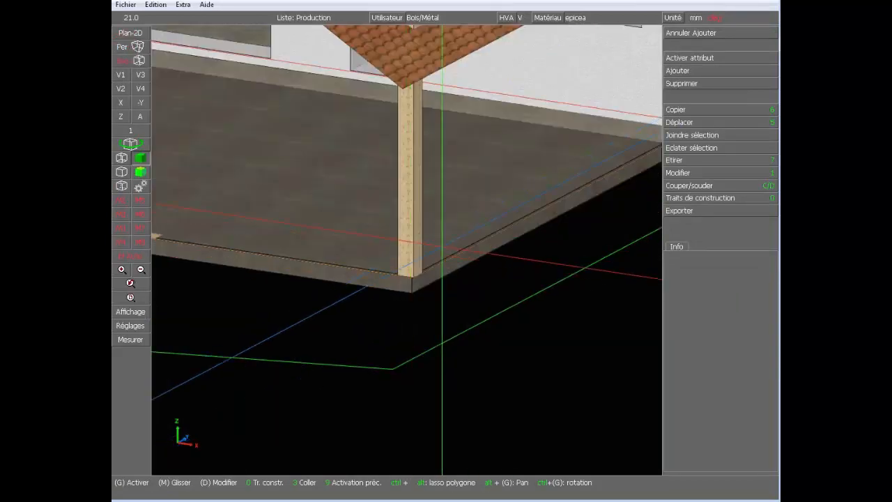
scroll(410, 244, "down", 3)
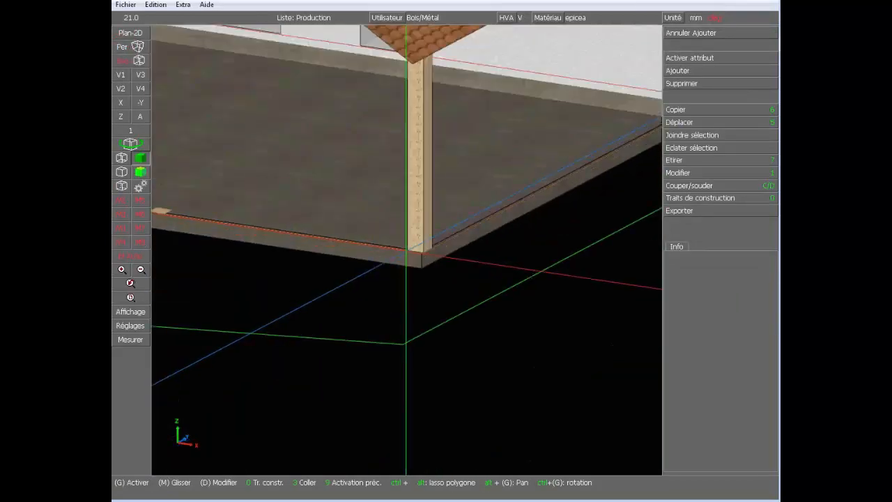
scroll(412, 239, "up", 3)
left_click(415, 239)
scroll(418, 251, "down", 3)
scroll(418, 251, "up", 4)
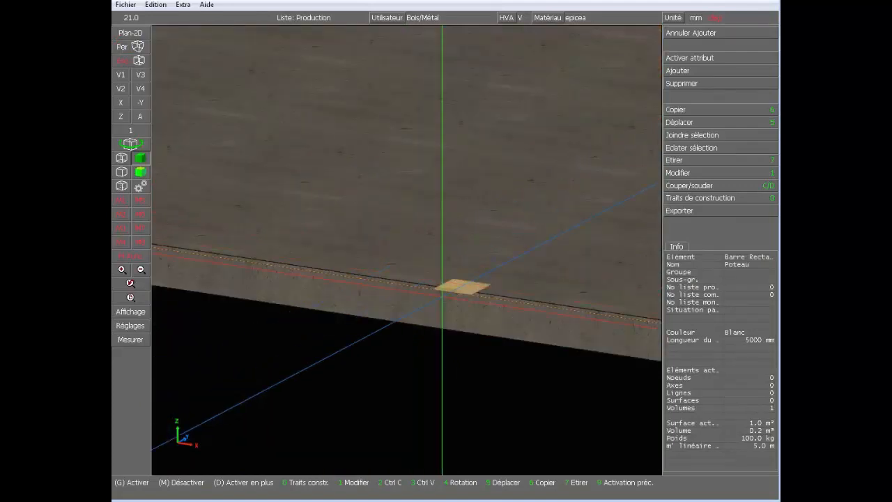
key("6")
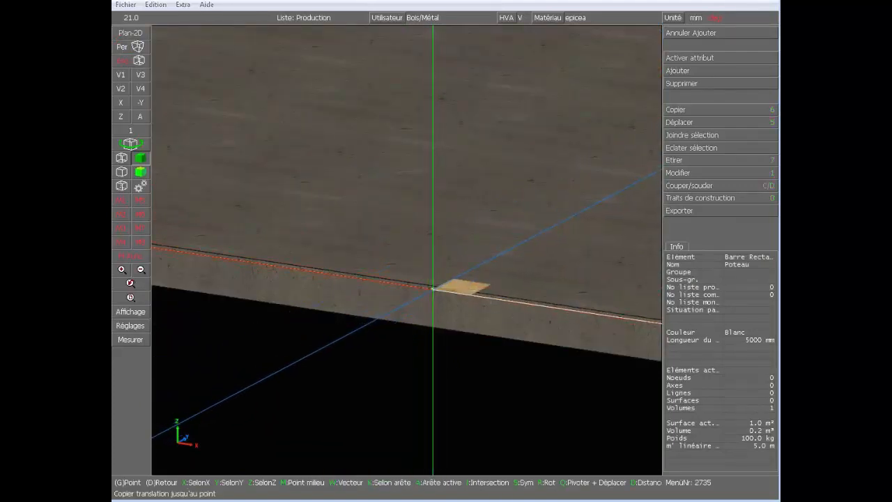
left_click(433, 288)
scroll(355, 346, "down", 3)
scroll(183, 197, "up", 4)
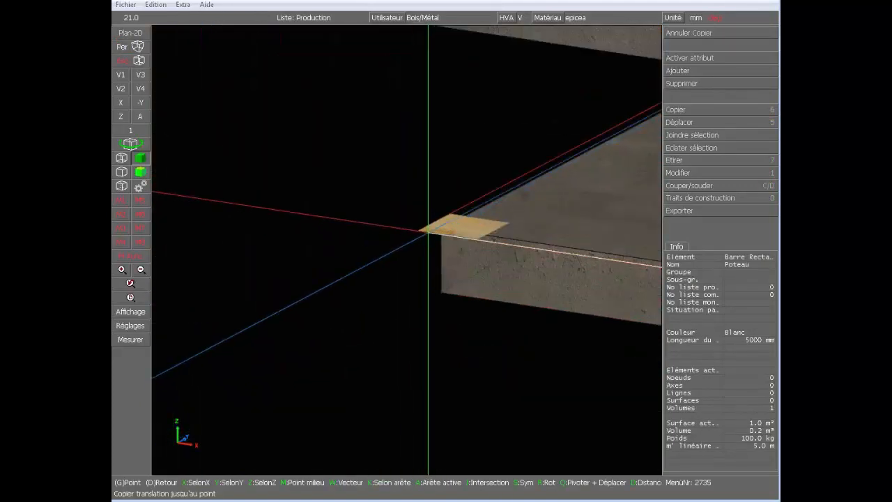
scroll(418, 230, "down", 4)
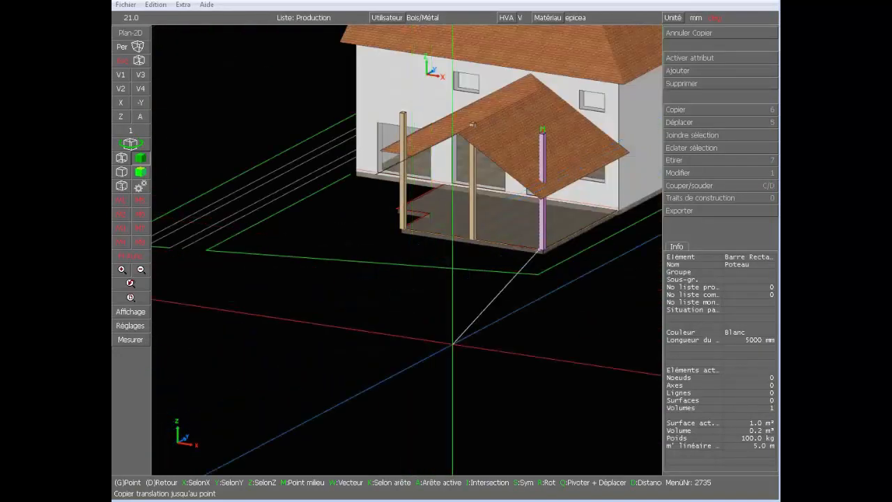
right_click(455, 340)
Step: Select all three posts, cut off their tops along both slopes of the terrace roof, and deselect them
right_click(542, 236)
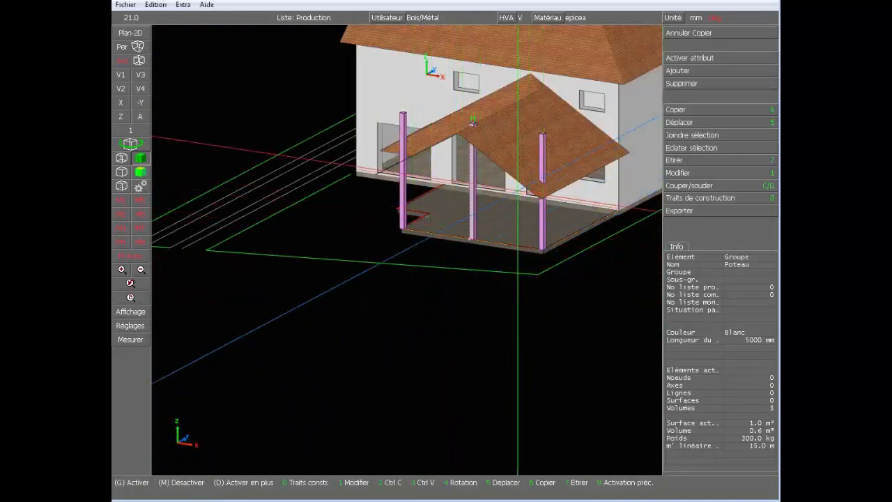
scroll(409, 255, "up", 5)
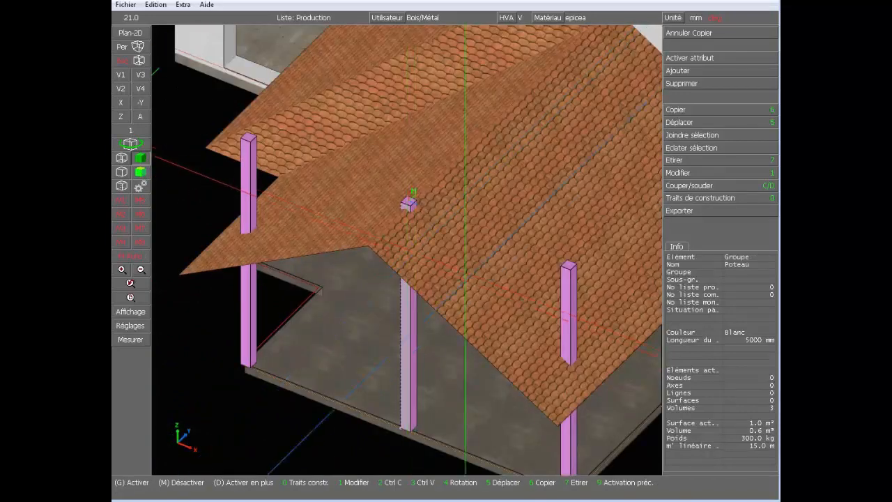
key("c")
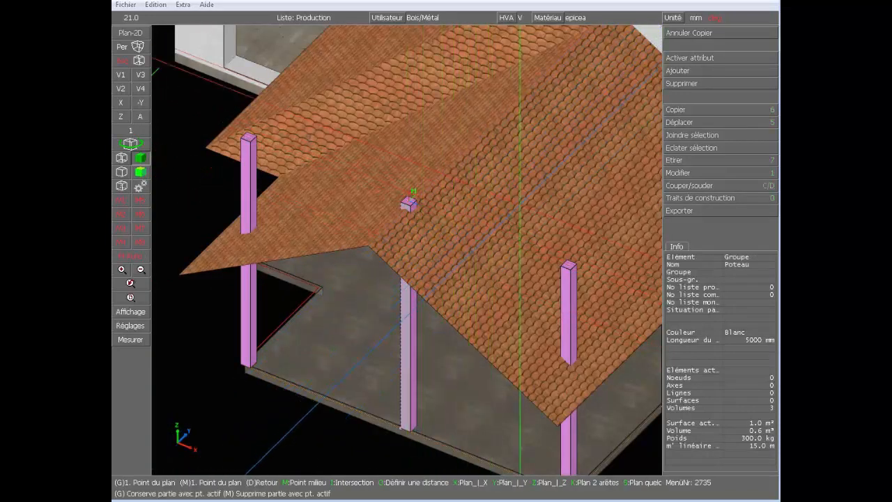
key("f")
left_click(560, 177)
right_click(547, 175)
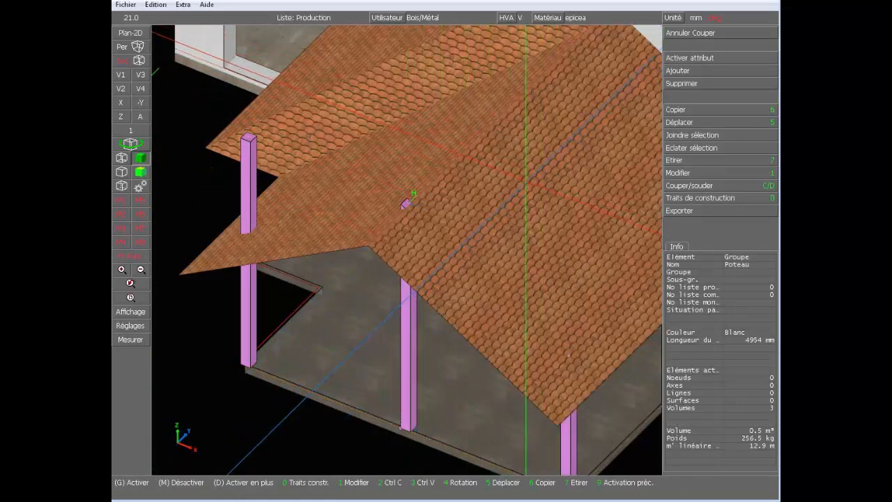
right_click(427, 142)
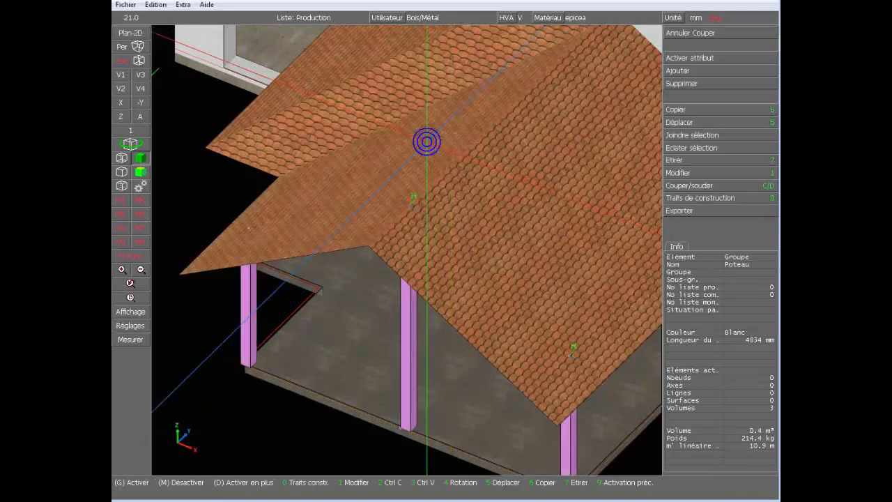
left_click(221, 207)
Step: Reopen the 2D plan view on the terrace slab's top face and deselect the slab
scroll(399, 326, "down", 2)
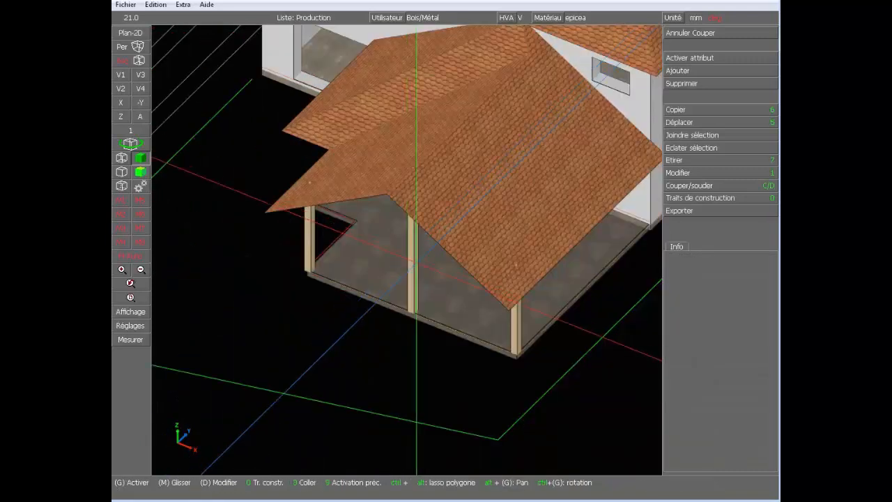
mouse_move(418, 301)
left_mouse_down("ctrl")
mouse_move(418, 209)
mouse_move(429, 304)
mouse_move(404, 296)
left_mouse_up("ctrl")
left_click(488, 293)
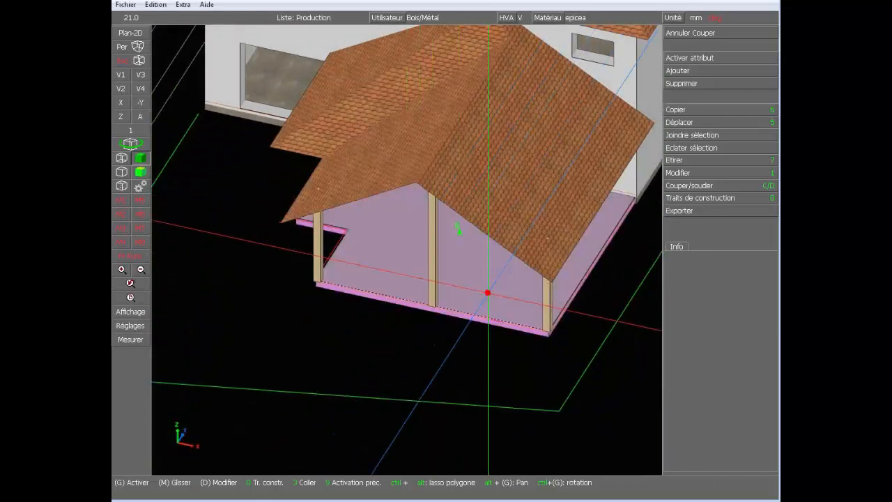
right_click(488, 293)
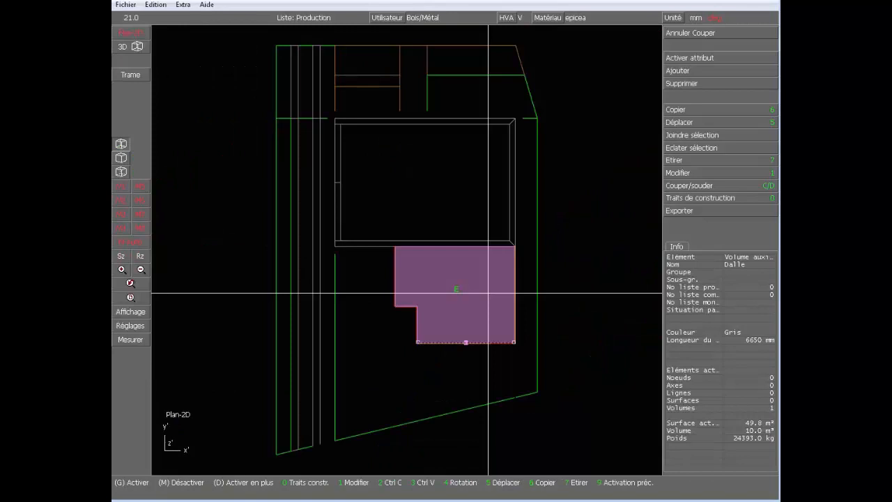
left_click(571, 298)
Step: Start a parallel construction line along the terrace slab's right edge with an offset of 12 mm
scroll(486, 260, "up", 5)
scroll(407, 250, "up", 4)
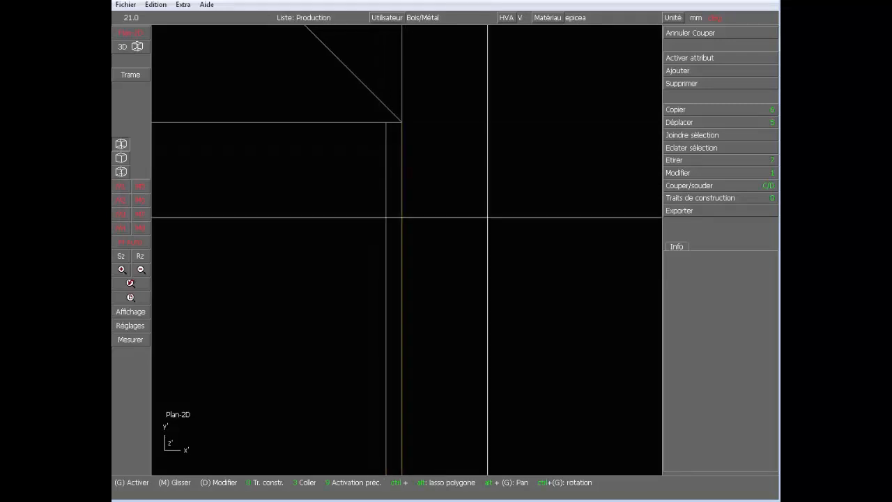
left_click(677, 198)
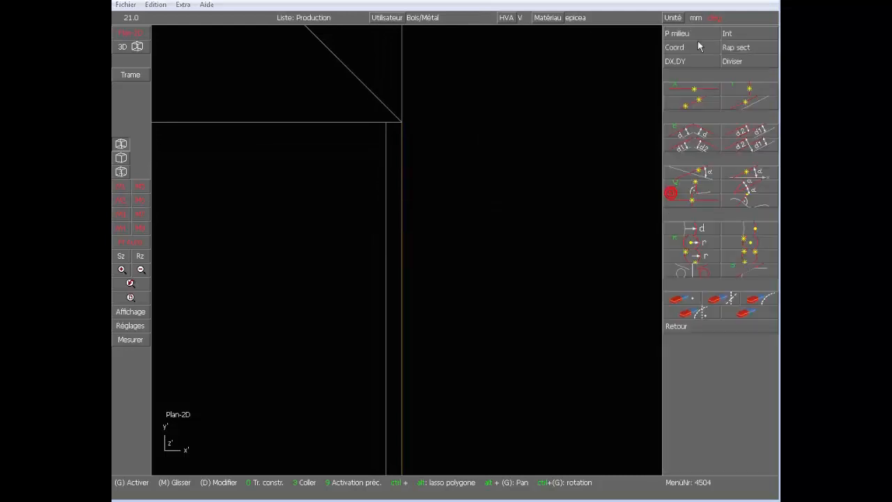
left_click(690, 135)
left_click(402, 448)
type("12")
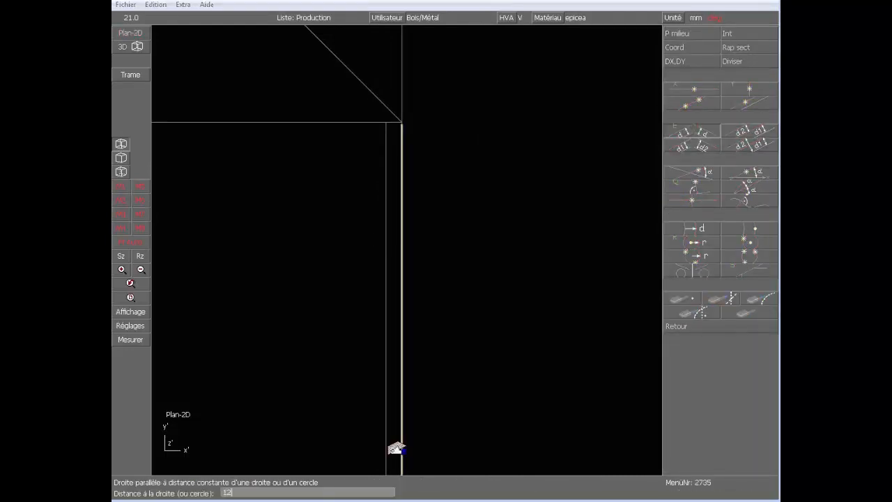
key("Return")
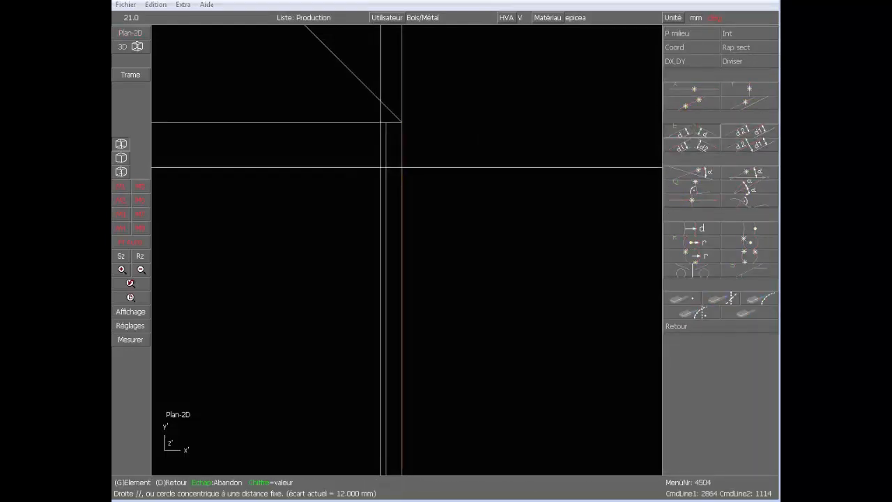
Step: Place the 12 mm parallel construction lines inside the slab's right, front and stepped left edges, and finish the construction lines
scroll(338, 259, "down", 4)
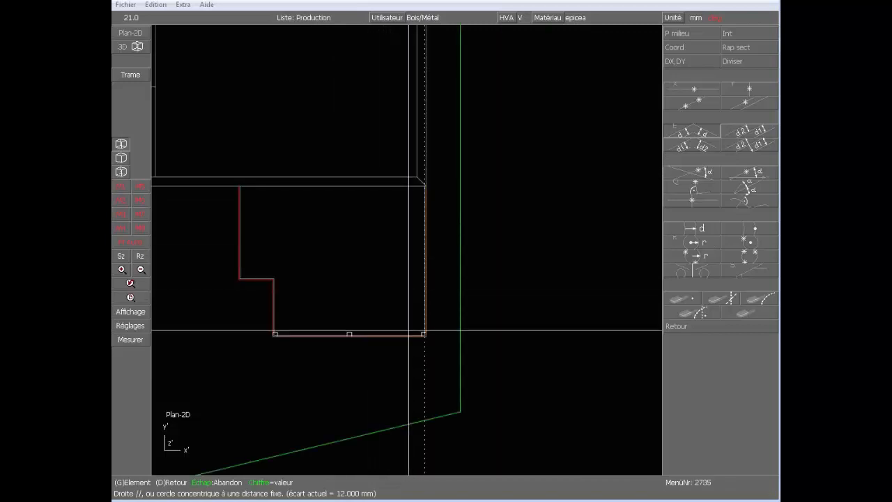
scroll(421, 258, "up", 3)
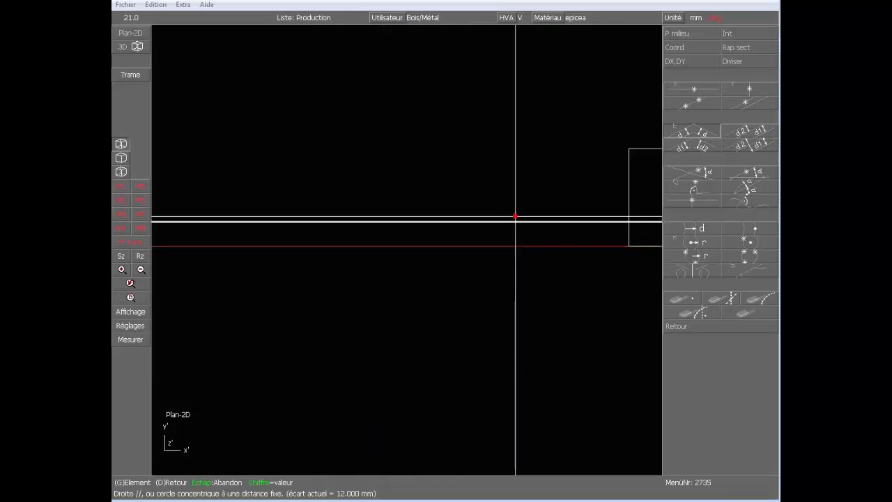
scroll(453, 237, "down", 3)
scroll(408, 245, "up", 4)
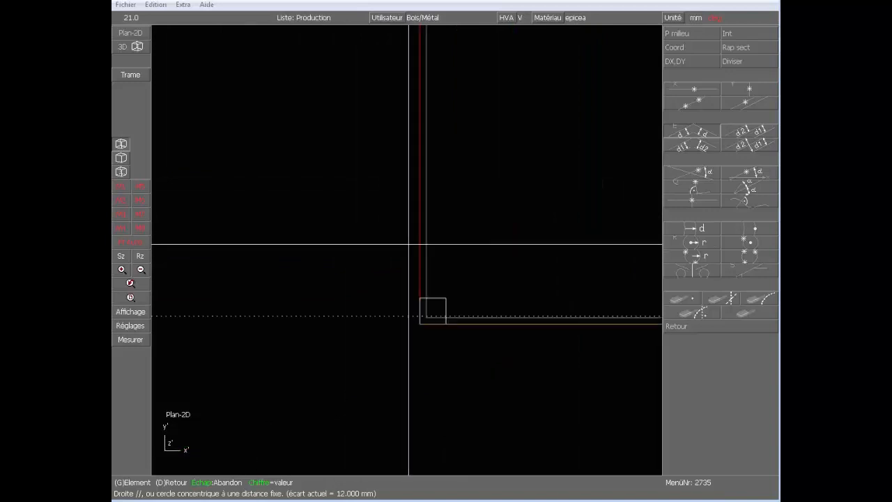
scroll(432, 225, "down", 2)
scroll(413, 312, "up", 3)
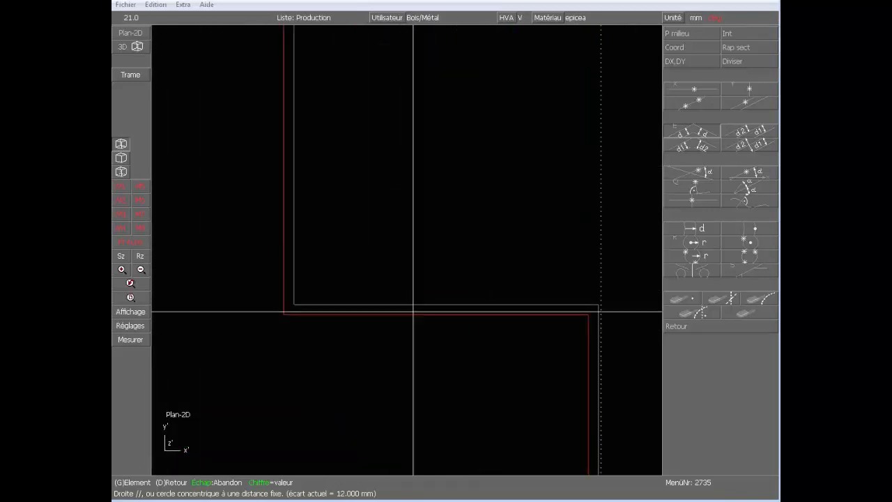
scroll(412, 300, "down", 2)
scroll(409, 249, "up", 4)
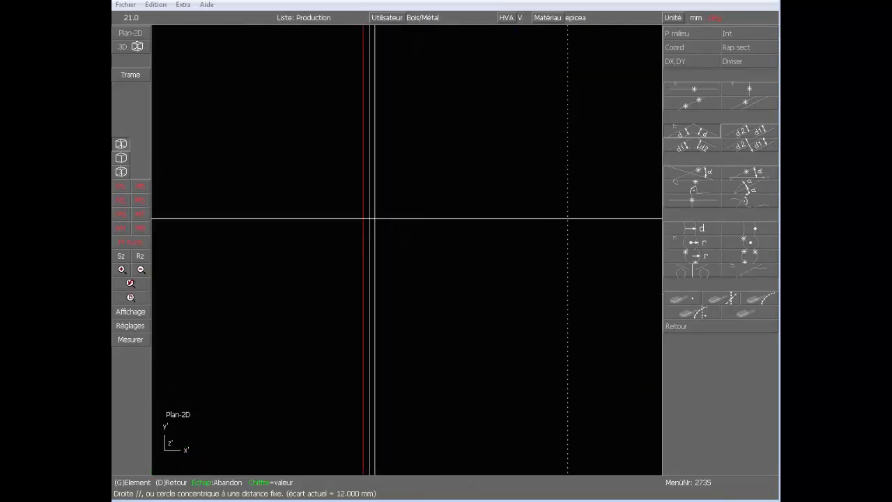
scroll(375, 219, "down", 2)
scroll(529, 251, "up", 3)
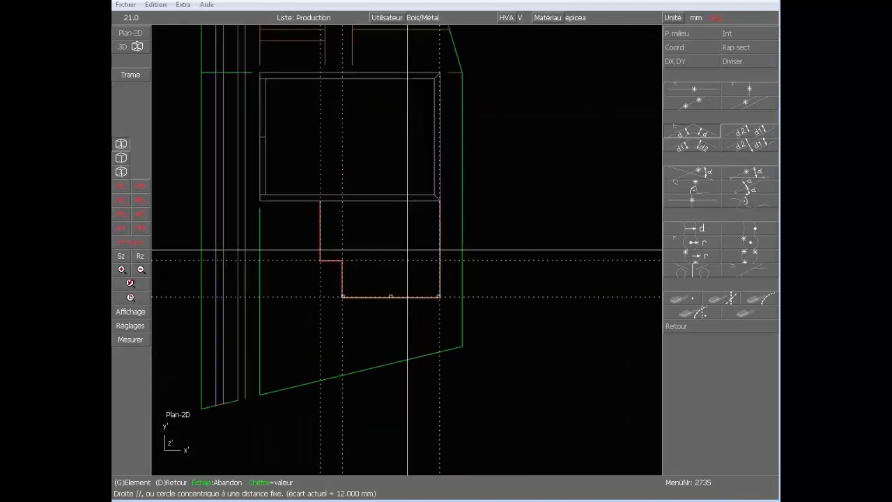
right_click(530, 251)
right_click(691, 130)
Step: Start adding an architectural wall with a height of 2500 mm, a white colour and the name Paroi
scroll(406, 251, "up", 4)
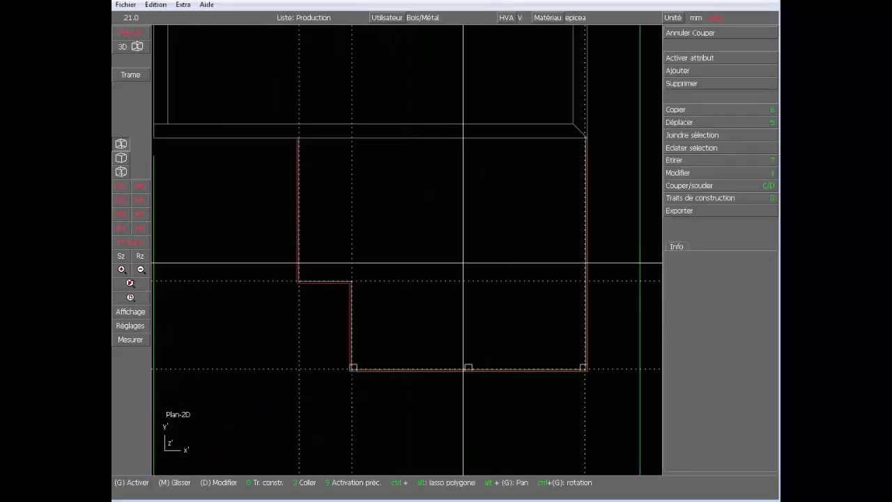
left_click(719, 75)
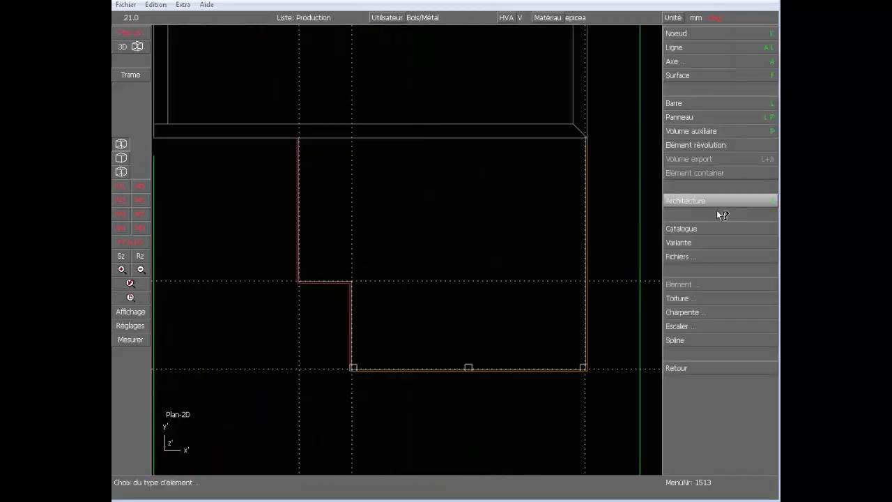
left_click(769, 201)
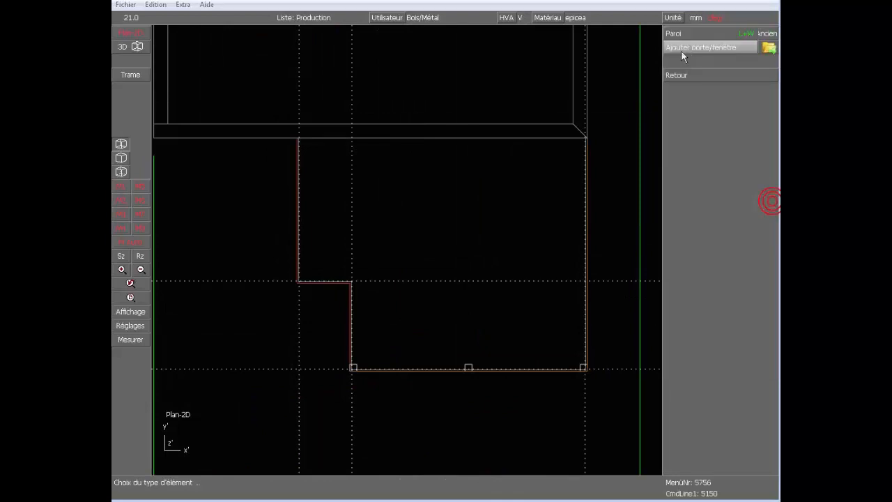
left_click(767, 33)
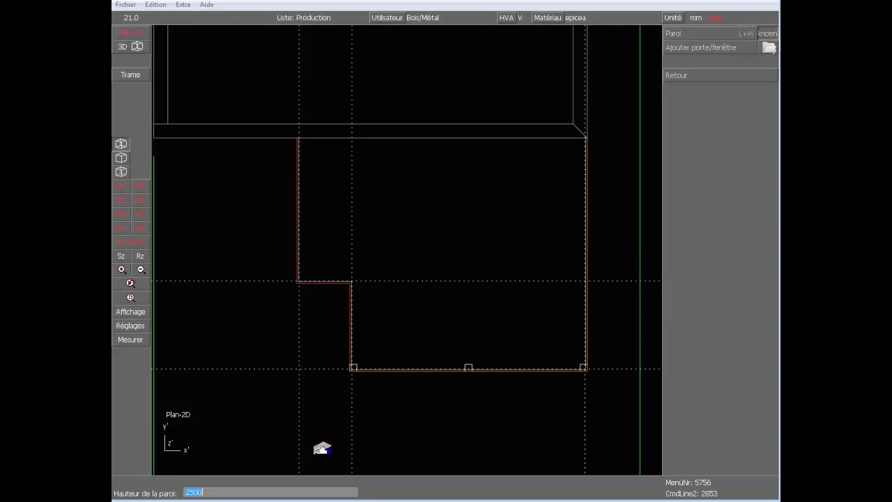
key("Return")
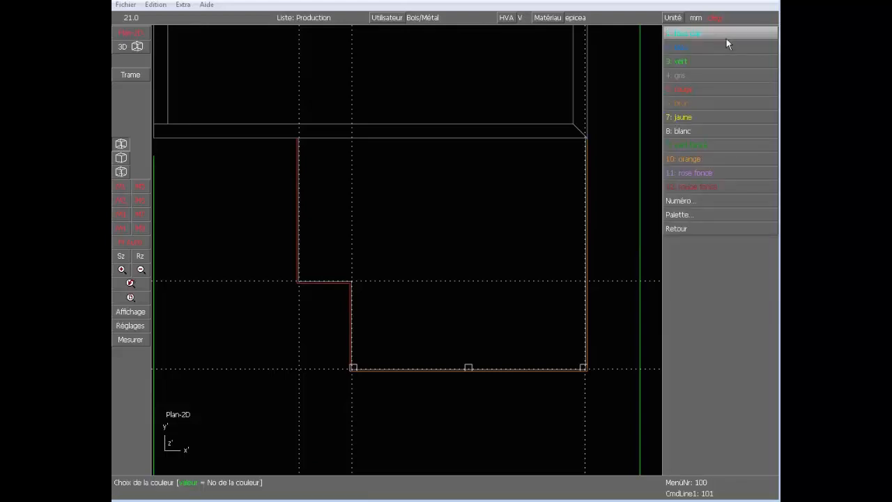
left_click(754, 140)
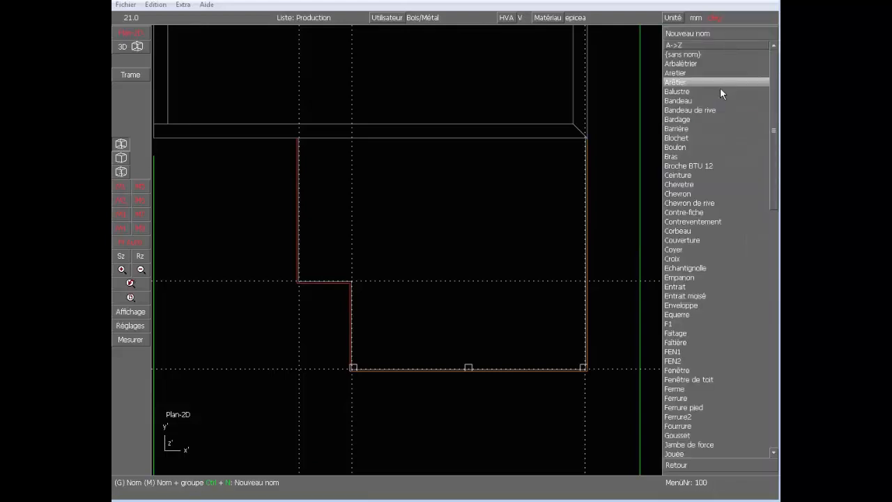
scroll(720, 87, "down", 10)
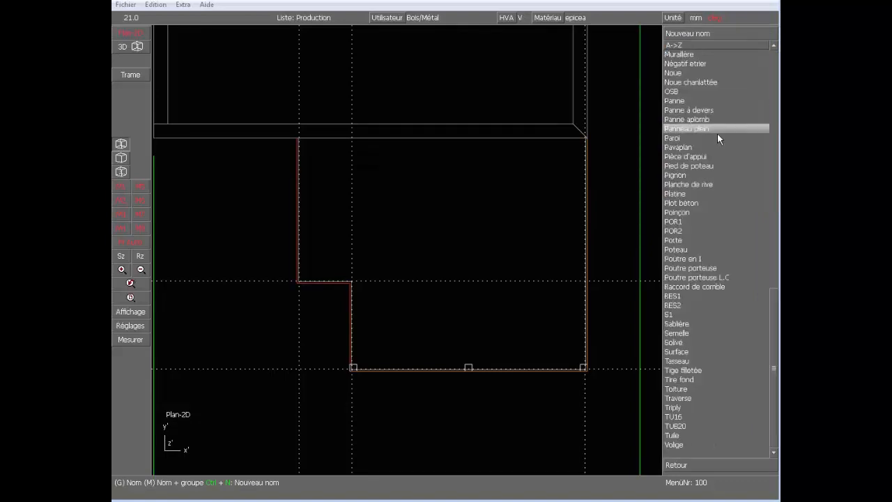
left_click(716, 139)
scroll(587, 150, "up", 5)
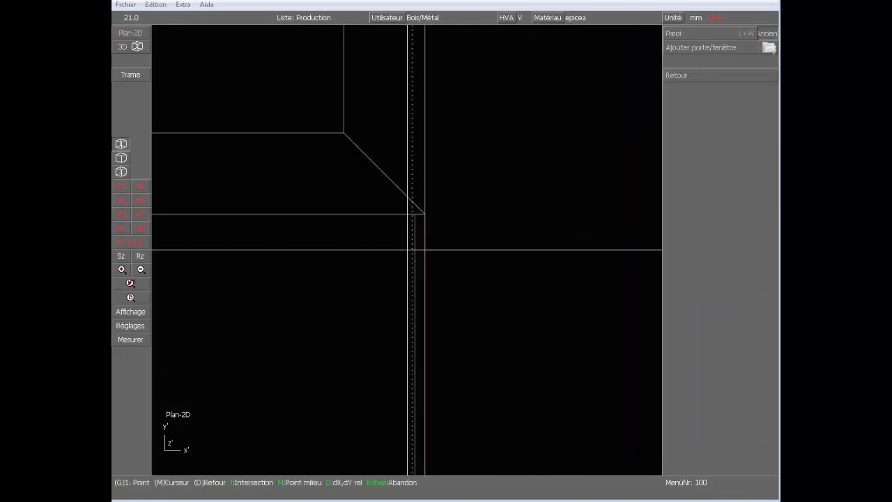
Step: Draw the right wall along its construction line from the house facade to the back face of the corner post
left_click(454, 145)
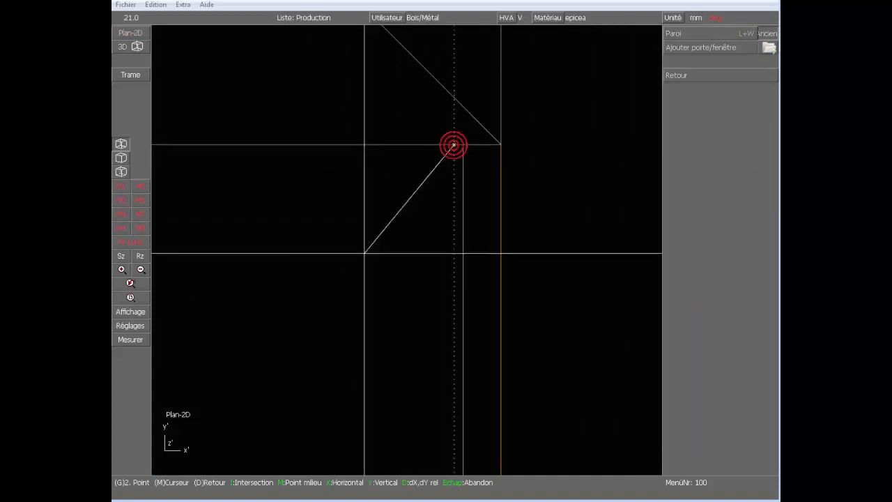
scroll(447, 231, "up", 6)
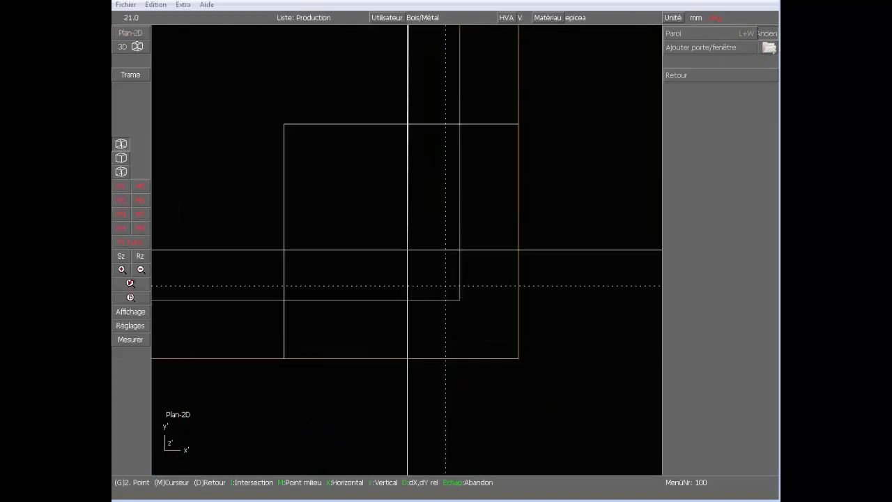
scroll(466, 231, "down", 2)
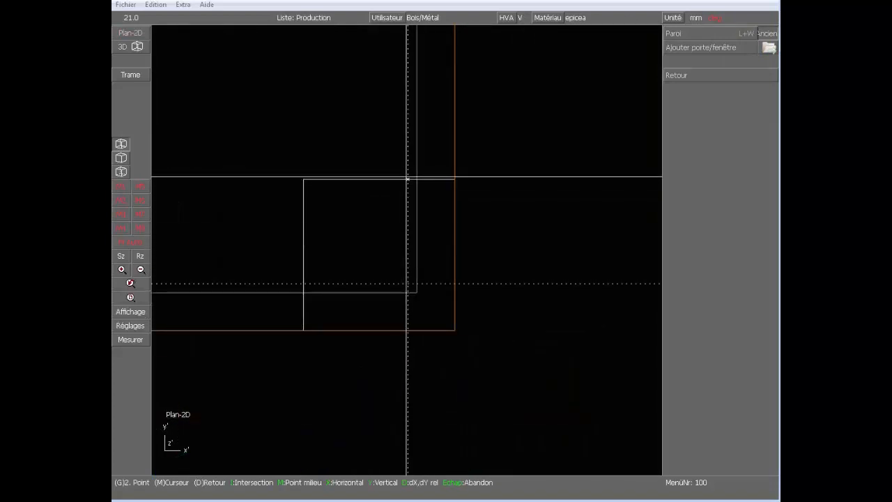
left_click(408, 178)
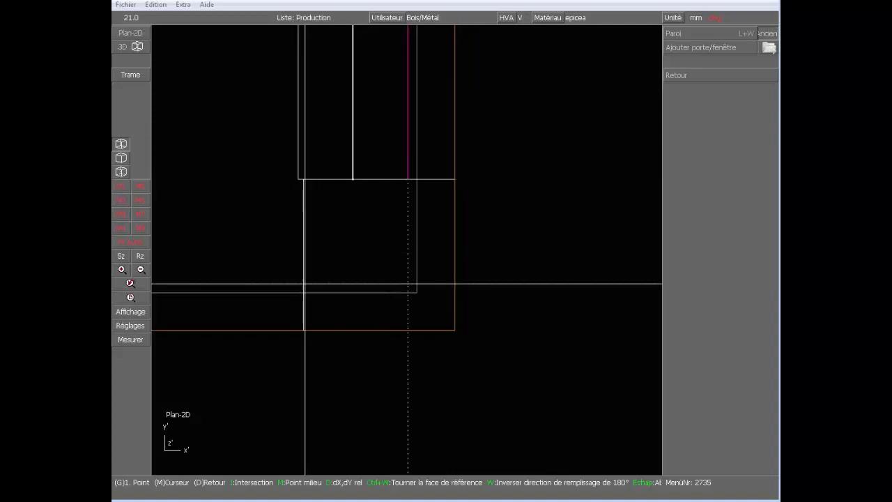
Step: Draw the two front walls between the three posts along the front construction line, with their thickness filled towards the inside of the terrace
scroll(409, 255, "down", 6)
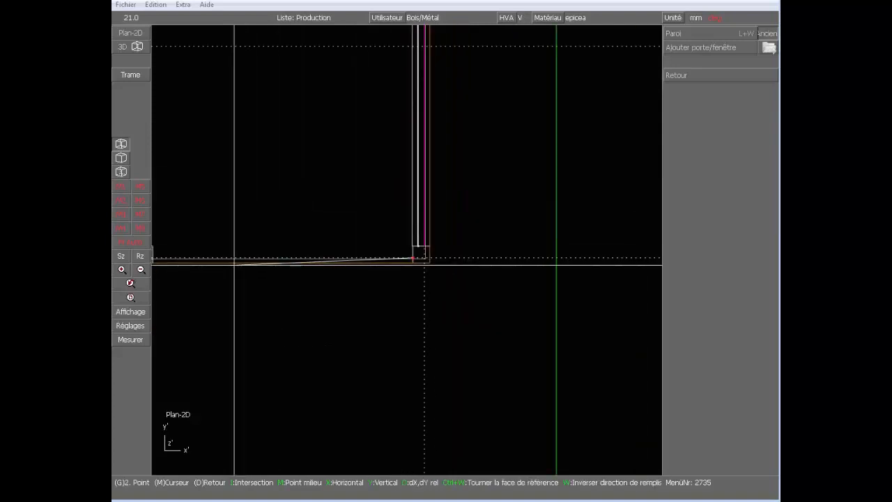
scroll(447, 258, "up", 4)
left_click(452, 256)
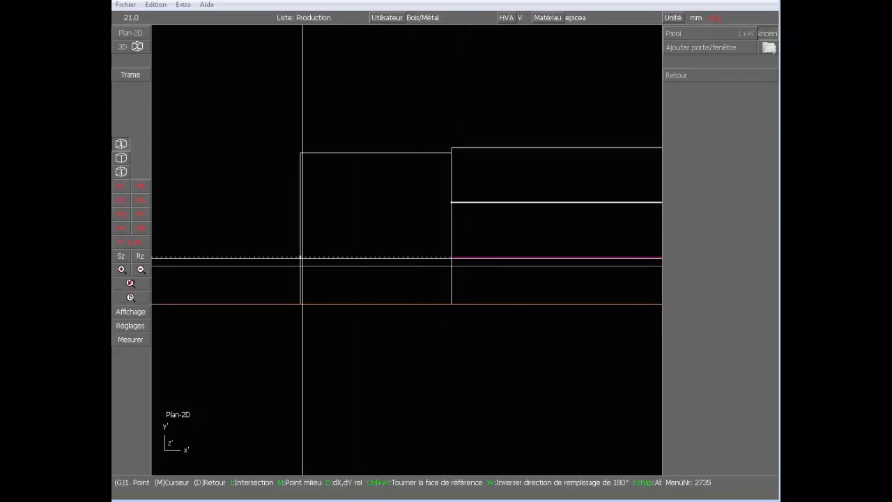
left_click(303, 257)
scroll(281, 201, "down", 4)
scroll(294, 255, "down", 2)
scroll(281, 257, "up", 5)
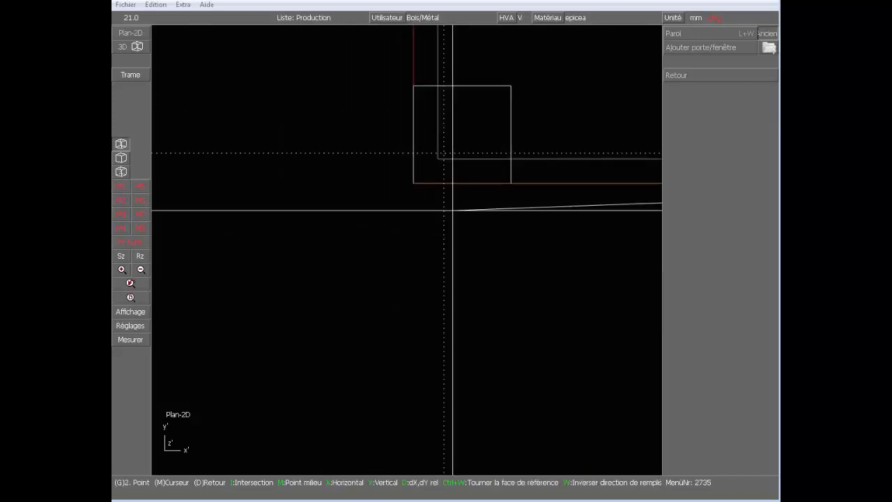
left_click(513, 154)
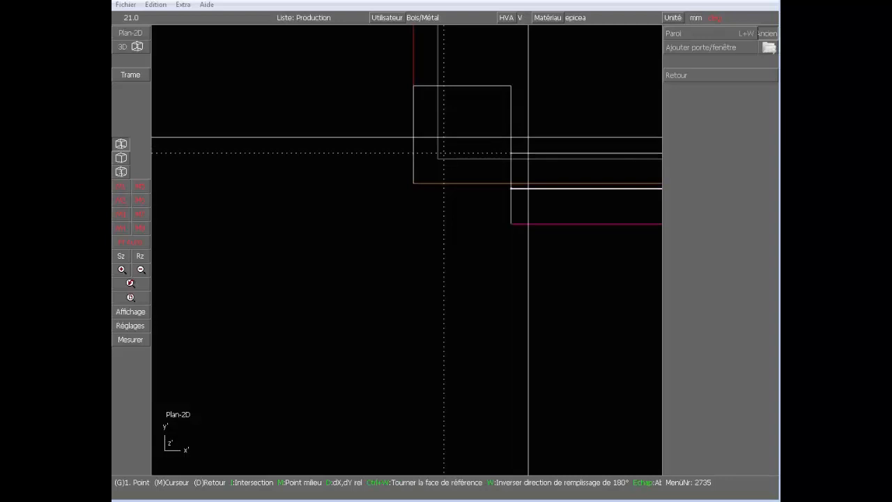
key("w")
Step: Draw the wall from the back face of the left post to the construction line intersection at the slab's notch
left_click(444, 85)
scroll(459, 82, "down", 4)
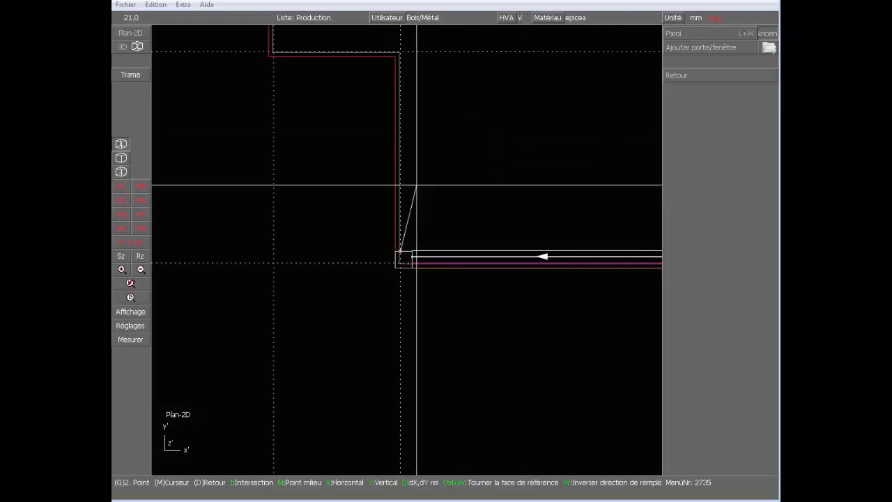
scroll(397, 56, "up", 4)
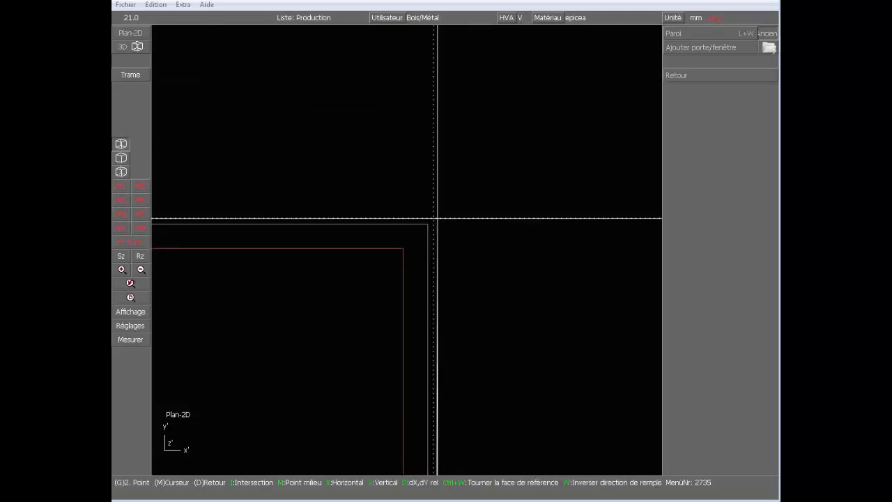
left_click(434, 218)
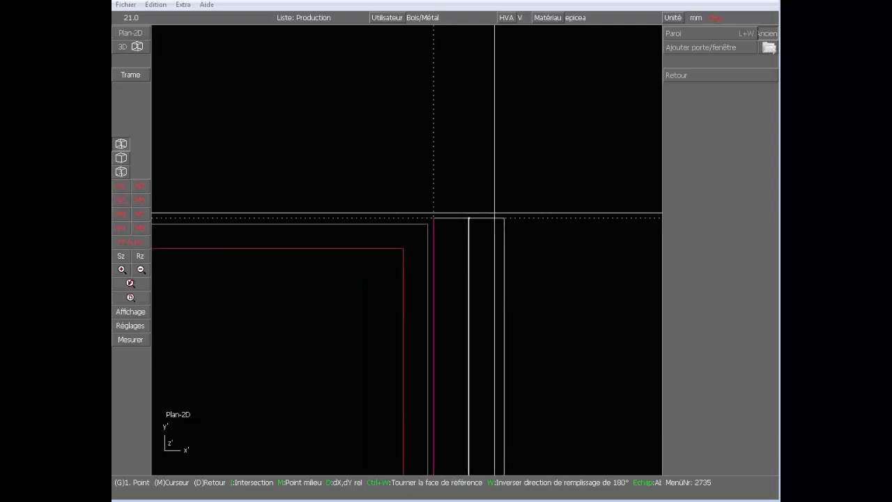
Step: Draw the short wall across the notch to the outer left construction line and turn its reference face to fill inwards
left_click(504, 218)
scroll(311, 266, "up", 3)
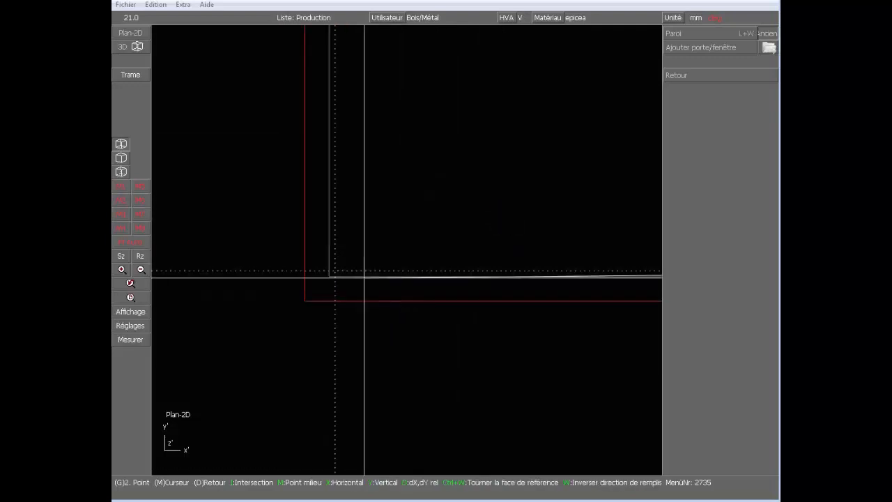
left_click(336, 270)
key("ctrl+w")
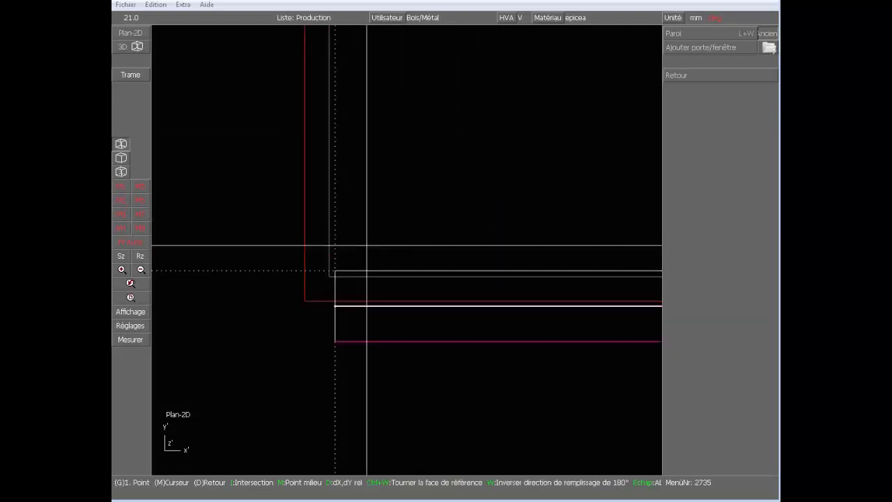
key("ctrl+w")
Step: Draw the last left wall from the notch wall to the house facade with its thickness inside, and finish adding walls
left_click(338, 202)
scroll(410, 245, "down", 5)
scroll(410, 245, "down", 2)
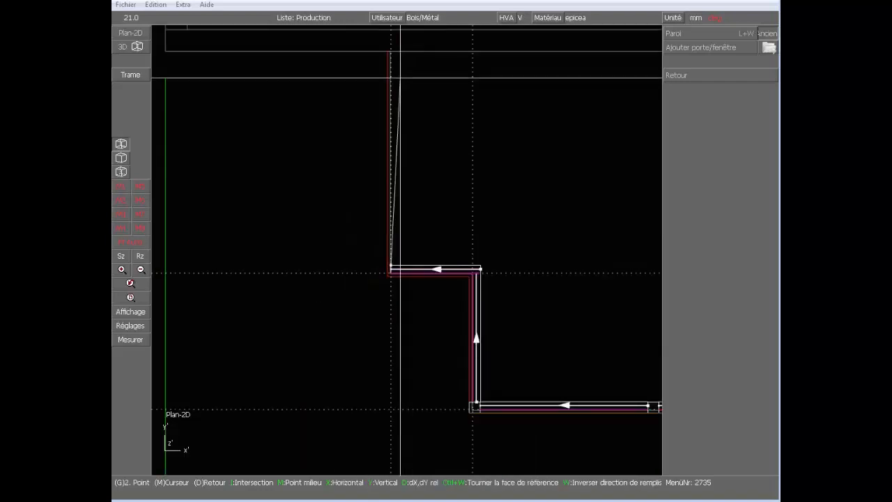
scroll(398, 270, "up", 5)
left_click(379, 233)
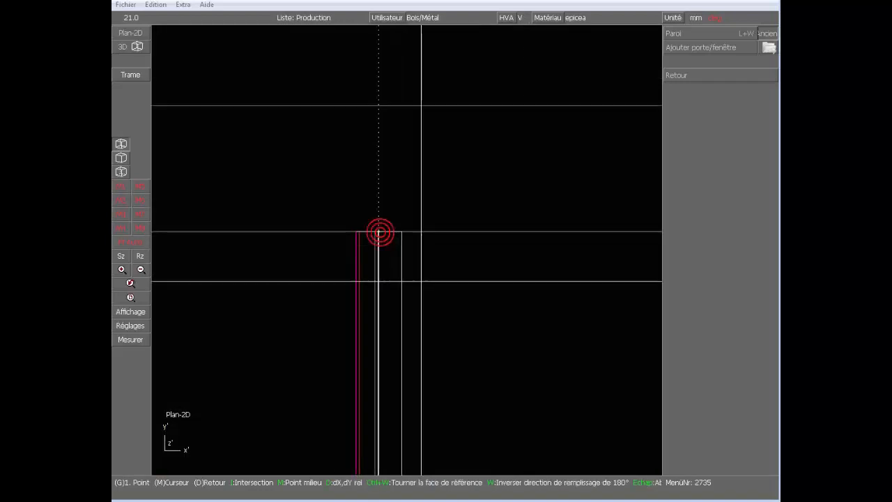
right_click(489, 367)
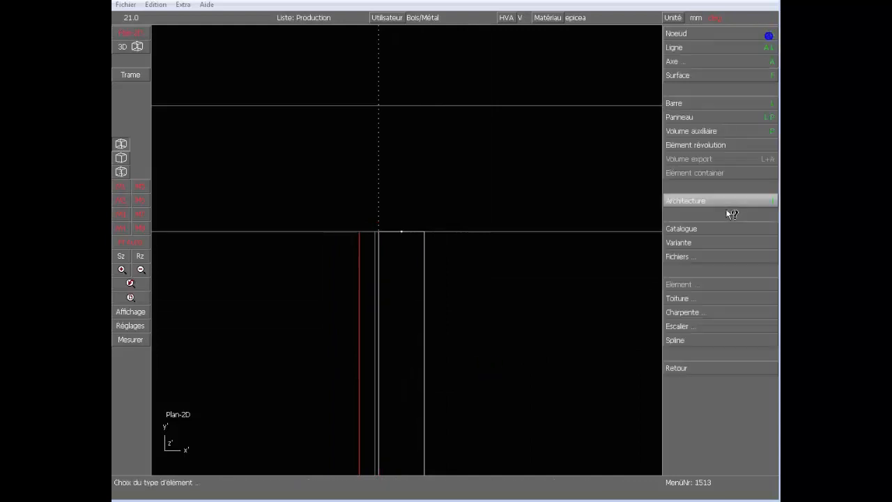
right_click(679, 241)
scroll(402, 237, "down", 5)
scroll(463, 340, "down", 2)
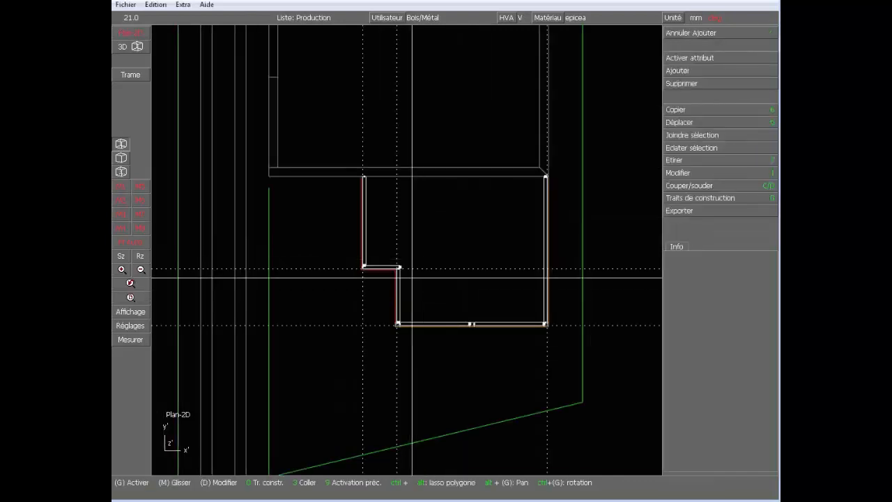
Step: Stretch the outer left wall to the outer corner where the construction lines cross at the notch
scroll(407, 249, "up", 5)
scroll(407, 249, "up", 2)
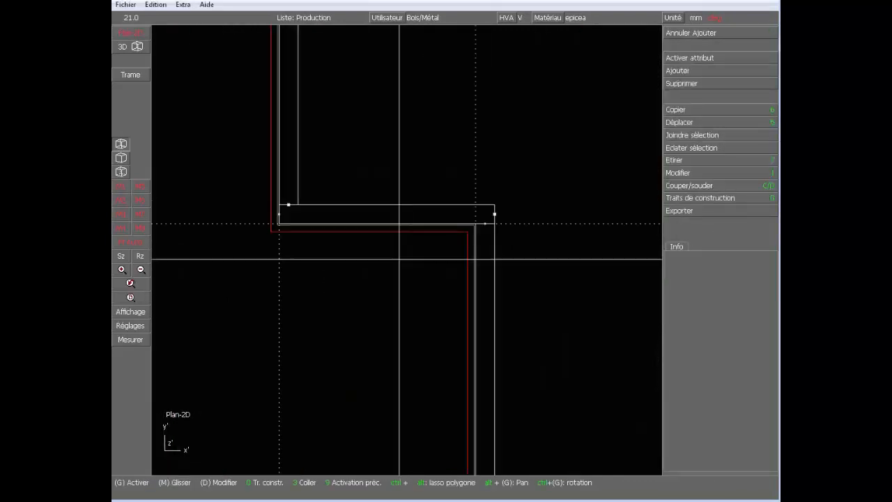
left_click(297, 183)
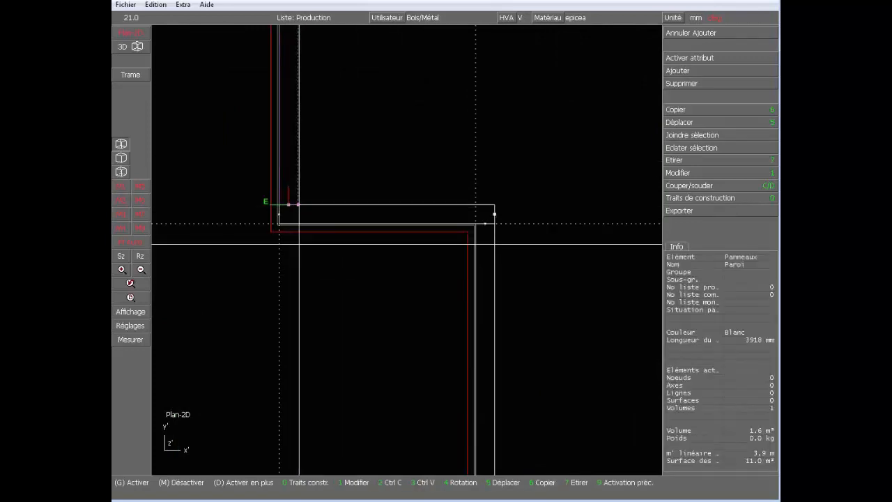
key("7")
scroll(279, 223, "up", 4)
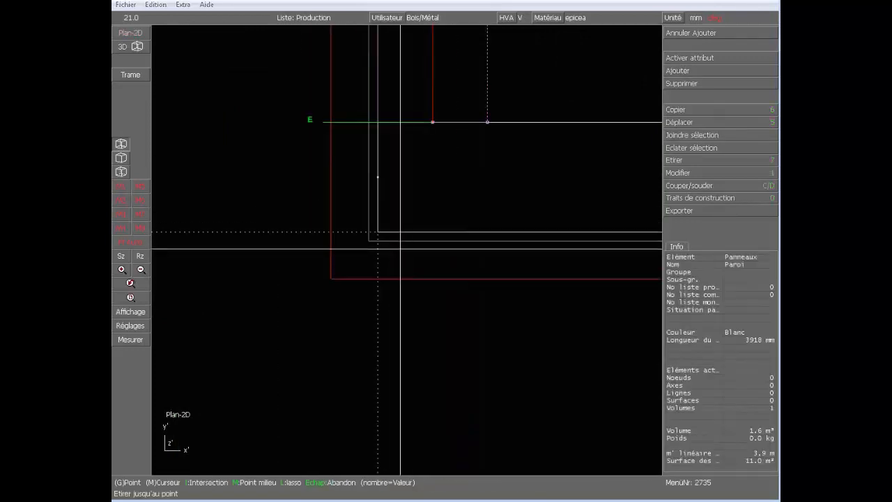
left_click(378, 231)
scroll(381, 231, "down", 3)
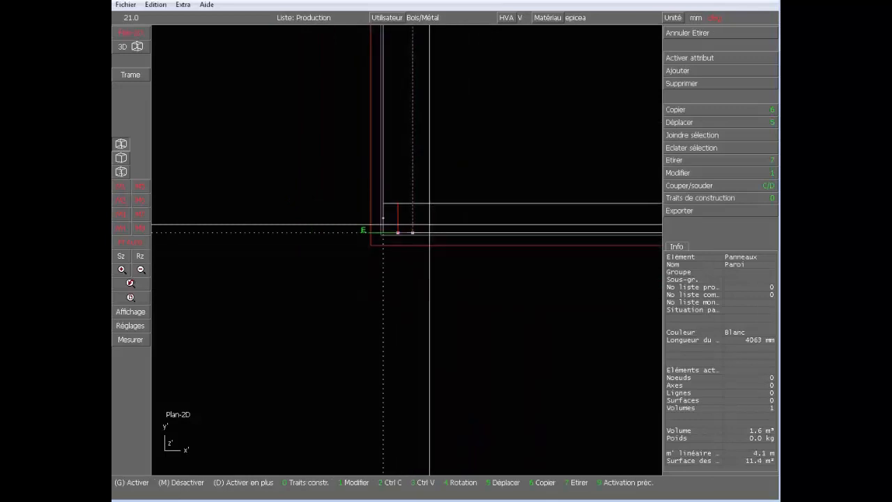
Step: Stretch the outer end of the notch wall back to the inner face of the outer left wall
left_click(421, 204)
key("7")
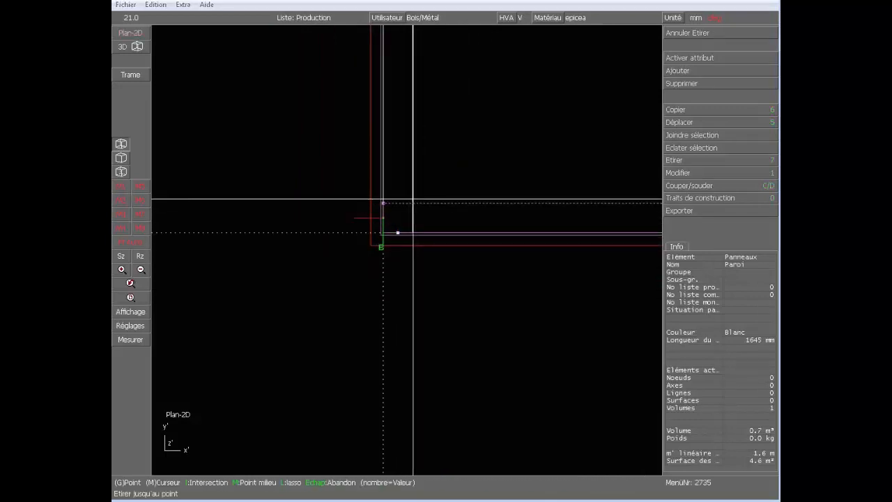
left_click(413, 203)
Step: Stretch the lower left wall up to the inner corner point at the end of the notch wall
scroll(514, 294, "down", 2)
scroll(355, 235, "up", 2)
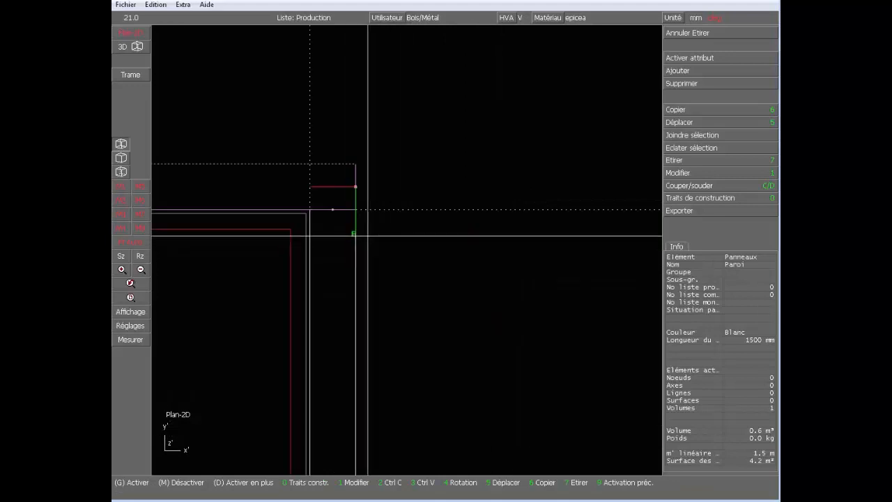
left_click(357, 236)
left_click(356, 235)
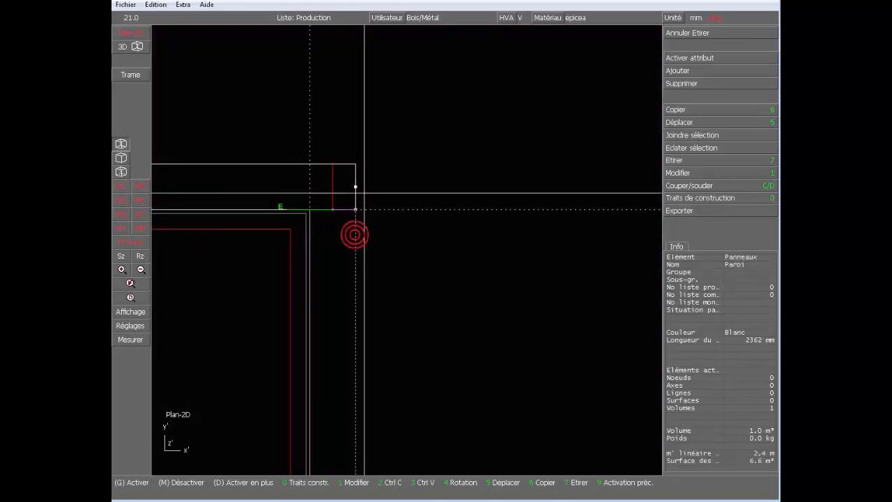
key("7")
left_click(355, 163)
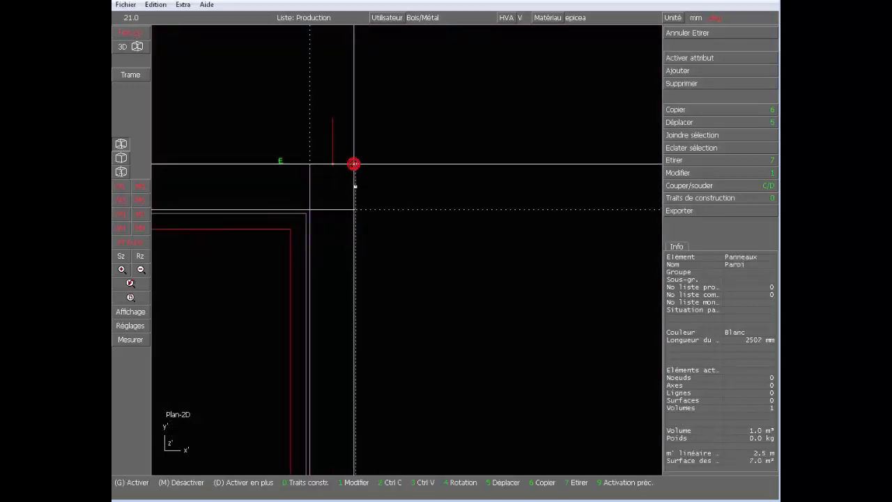
Step: Stretch the inner end of the notch wall back to the outer face of the lower left wall
left_click(291, 162)
key("7")
left_click(310, 161)
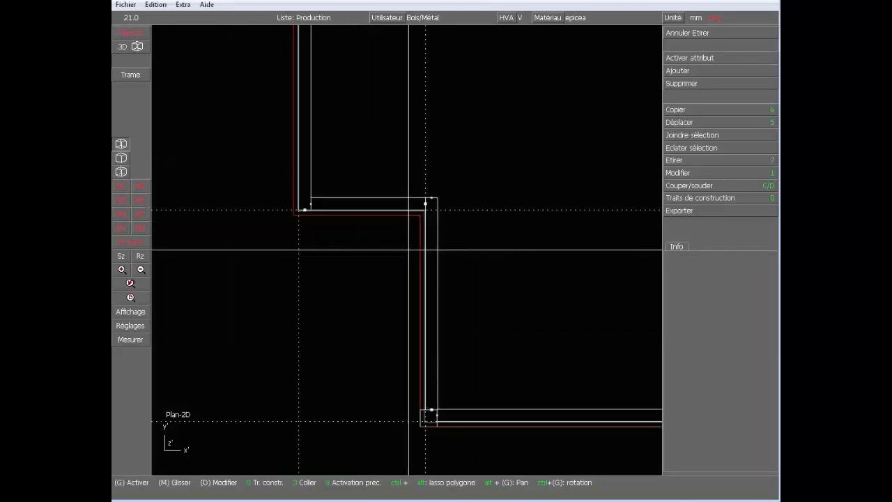
Step: Inspect the corrected walls in 3D and check the dimensions of the right side wall in its properties
scroll(405, 248, "down", 3)
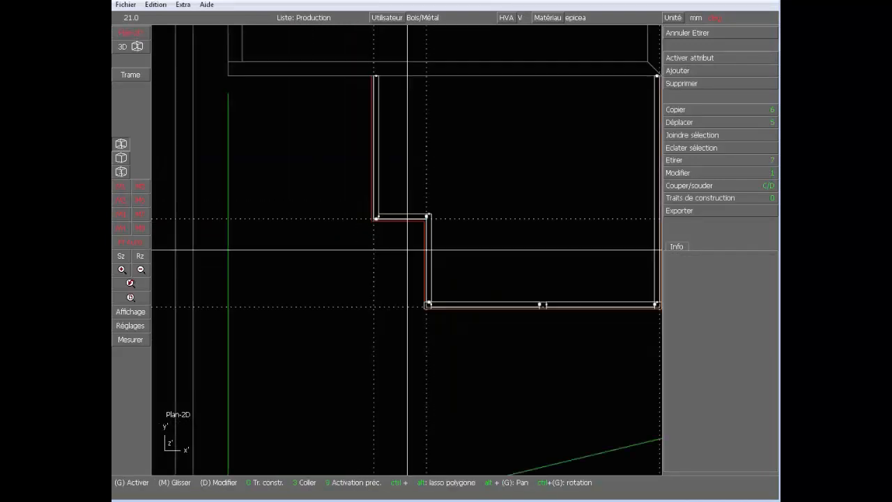
left_click(406, 249)
left_click(132, 49)
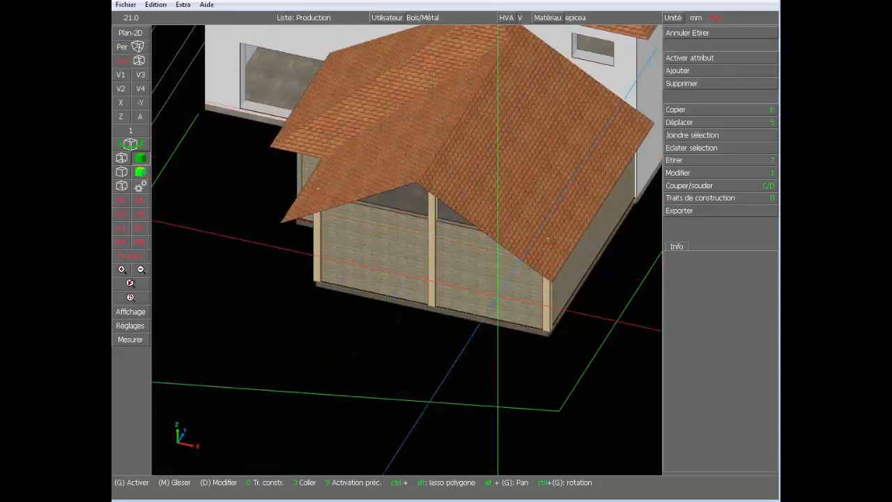
middle_click_drag(631, 365, 526, 317)
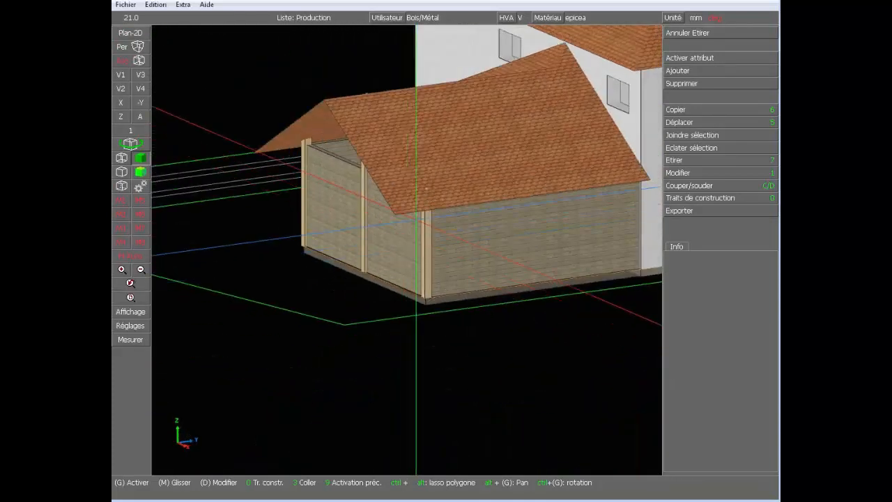
left_click(488, 241)
scroll(488, 242, "up", 3)
key("1")
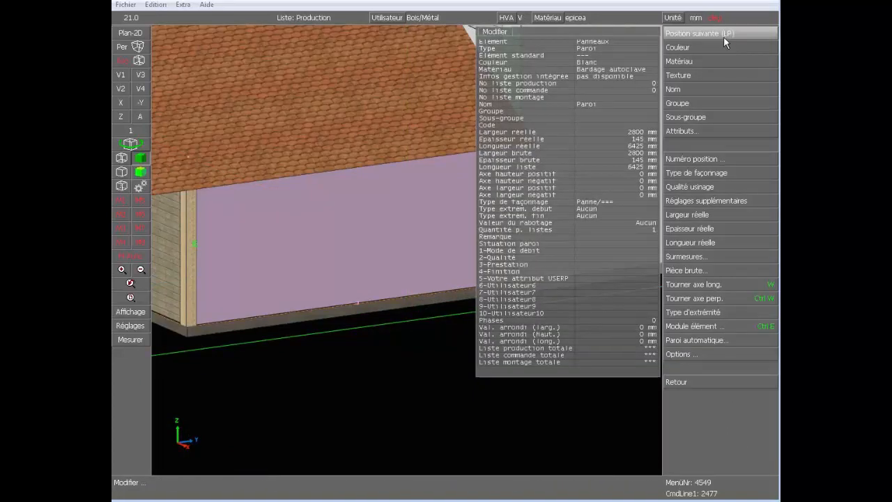
key("Escape")
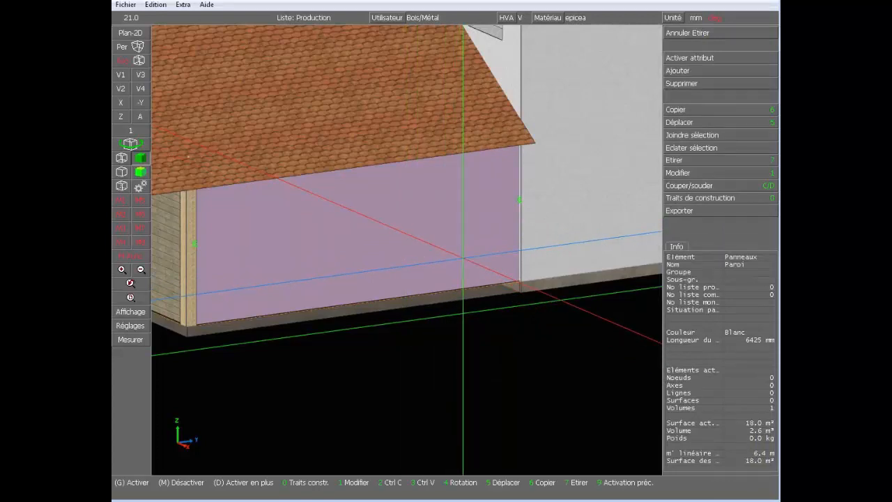
Step: Cut the right side wall into two panels at the midpoint of its bottom edge and select each half
key("7")
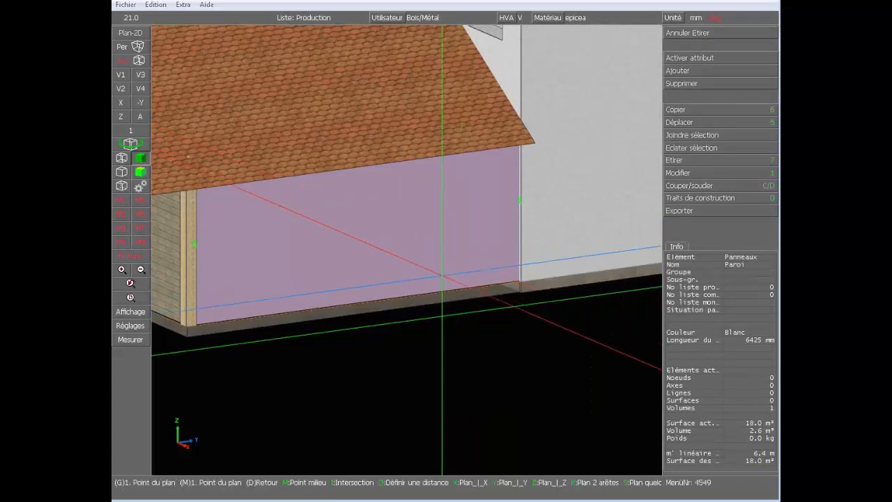
key("m")
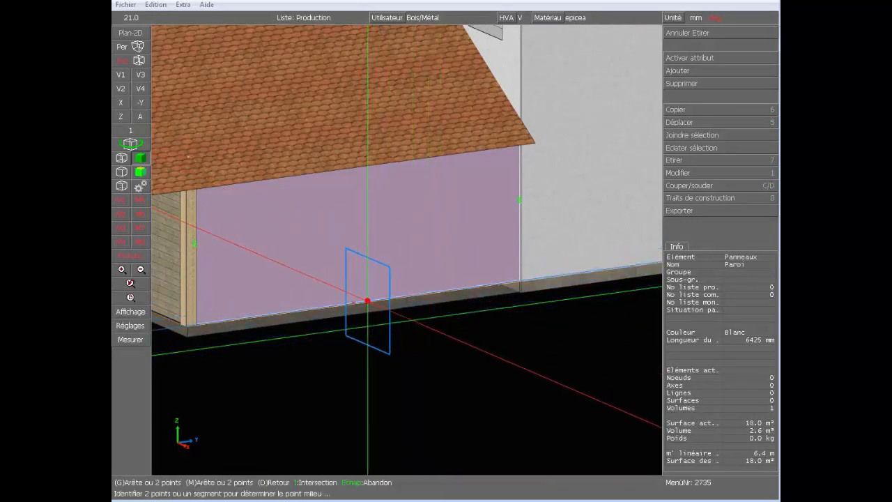
left_click(367, 301)
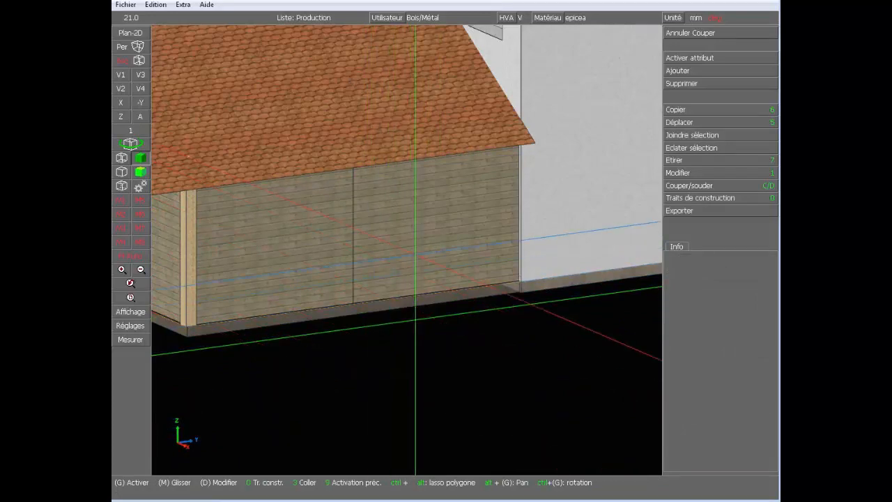
left_click(415, 253)
left_click(326, 265)
left_click(377, 261)
Step: Activate the three front posts with the two front walls and show only them in a 2D plane on the front face
scroll(364, 256, "down", 5)
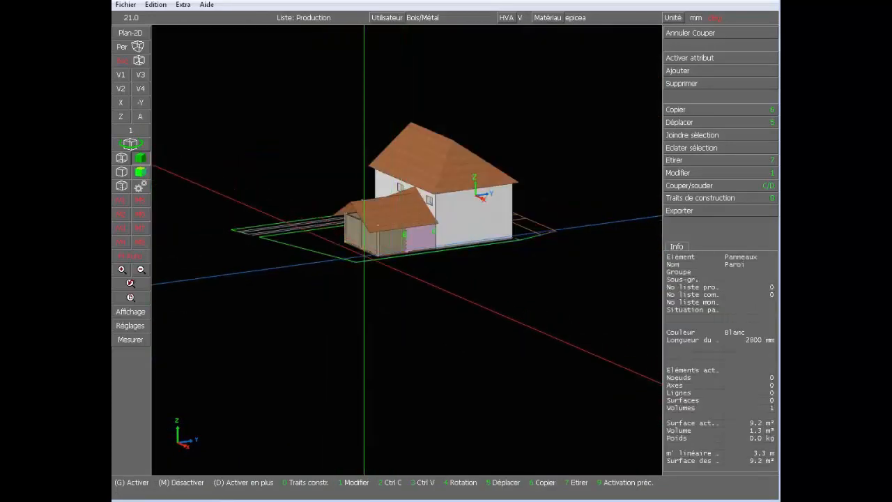
scroll(378, 225, "up", 8)
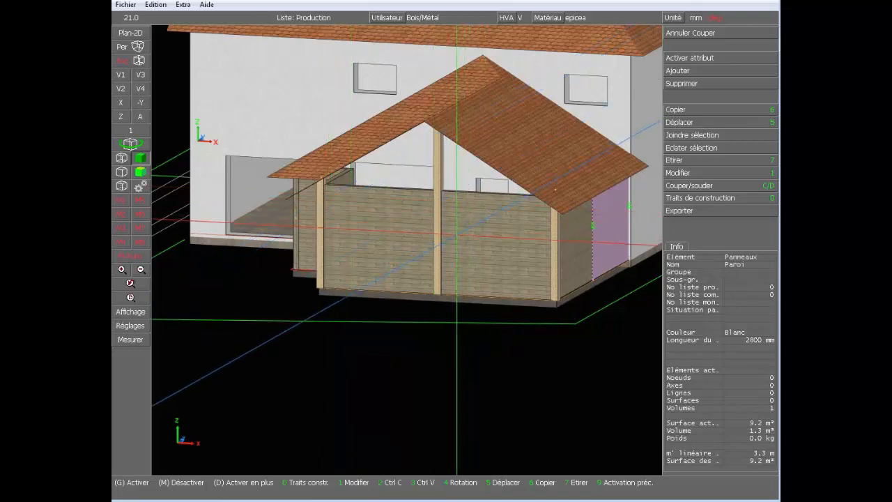
scroll(439, 265, "up", 5)
left_click(438, 272)
scroll(394, 249, "down", 5)
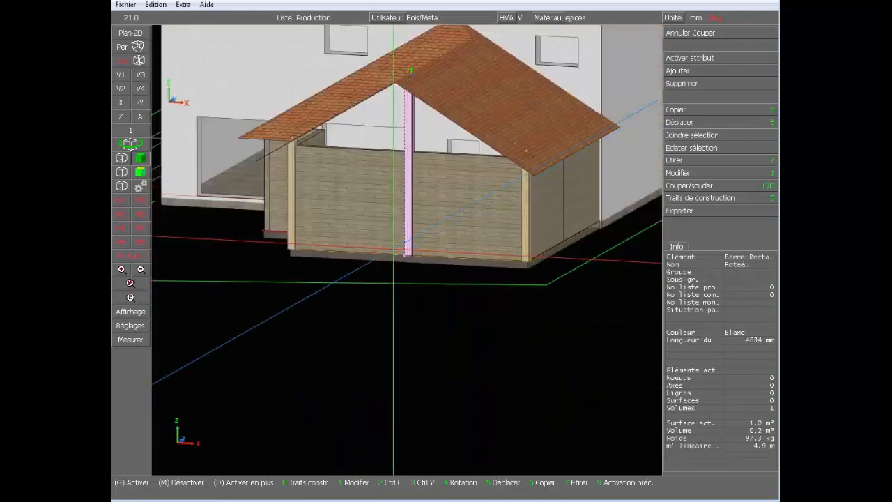
left_click(361, 224)
left_click(440, 216)
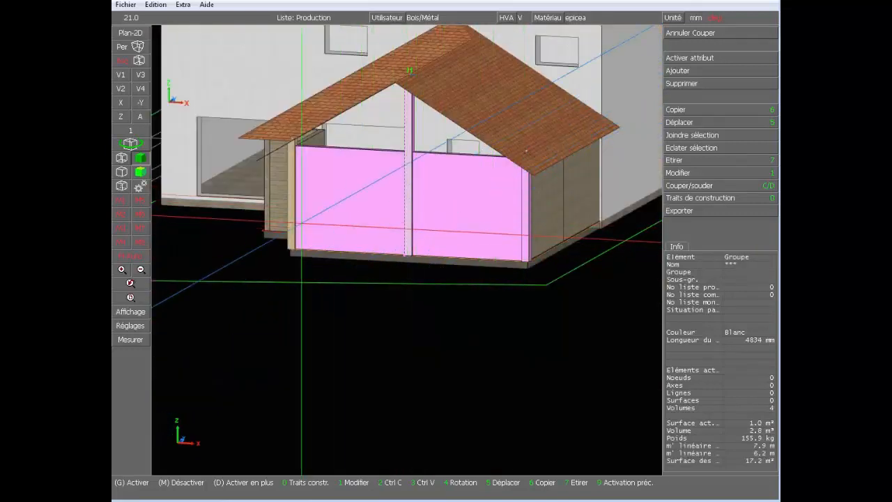
key("space")
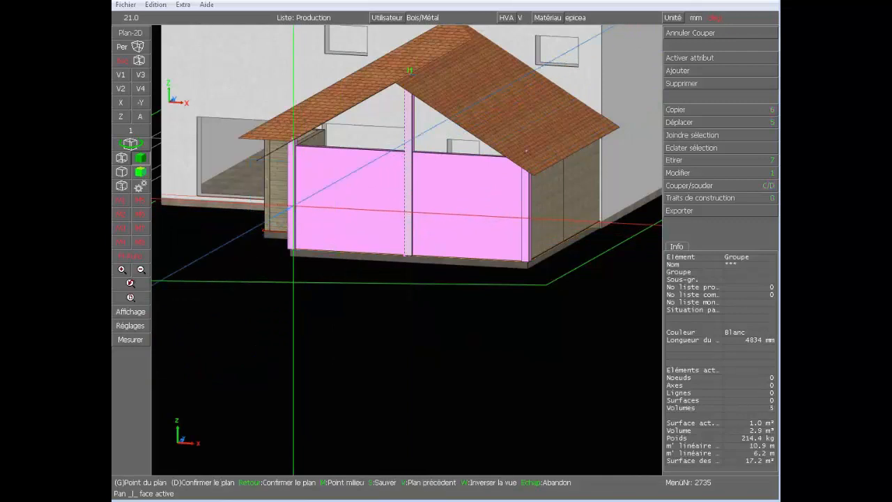
right_click(293, 206)
middle_click(342, 210)
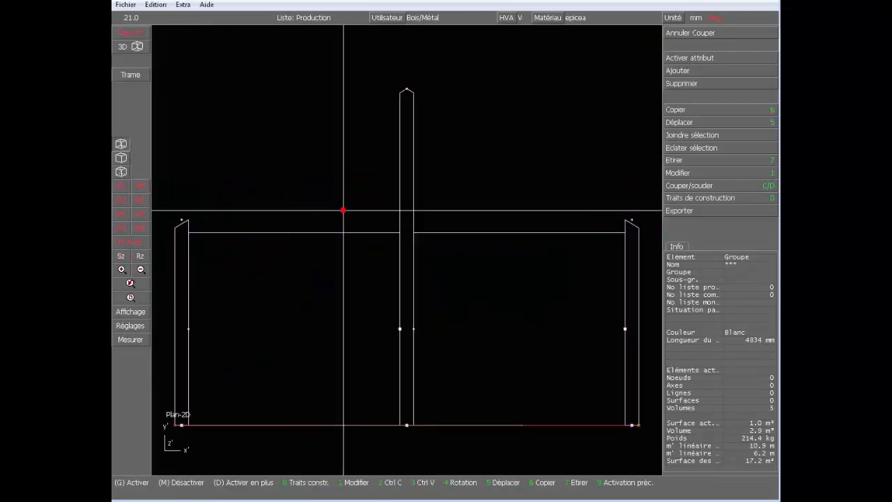
Step: Add a horizontal construction line parallel to the base of the front walls at a distance of 2500 mm
scroll(428, 299, "down", 2)
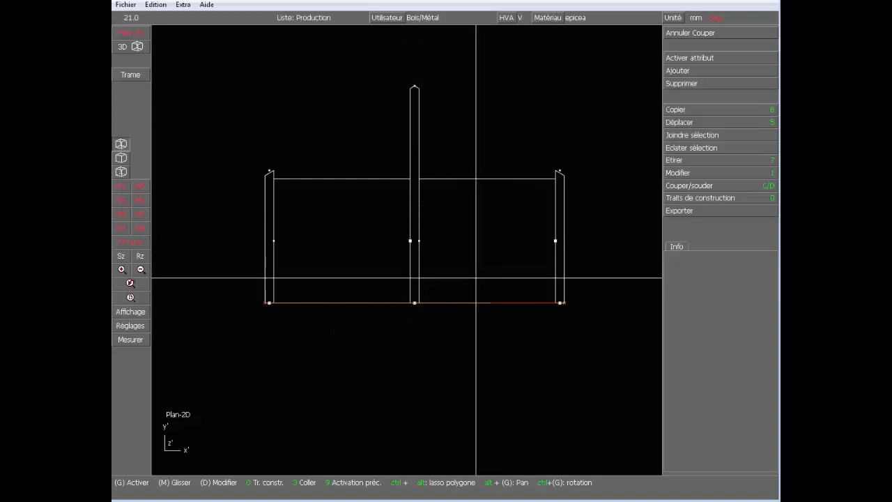
type("0")
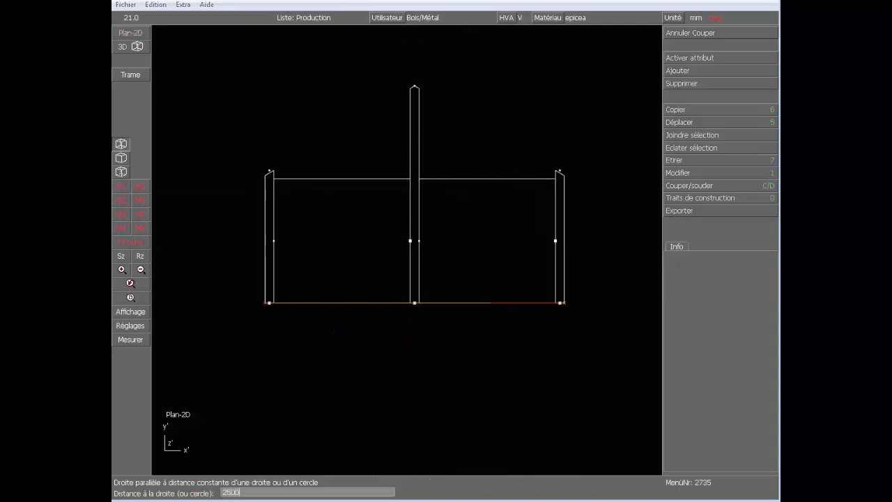
type("2500")
key("Return")
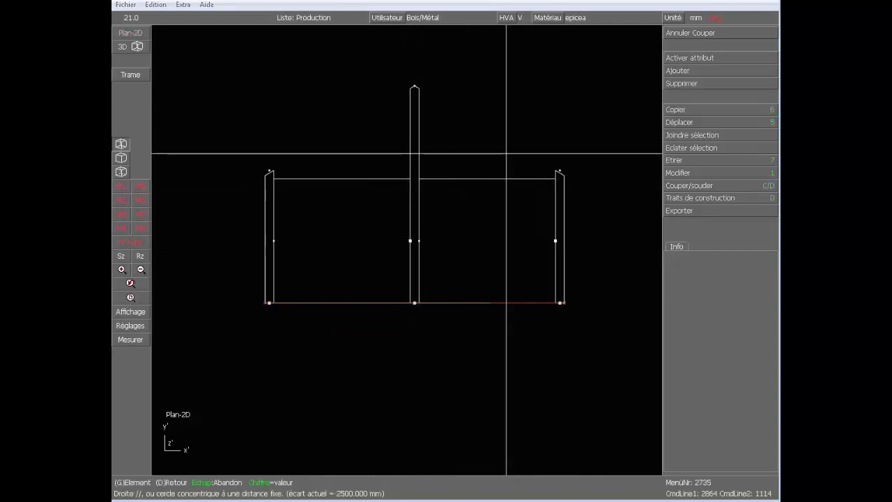
left_click(346, 300)
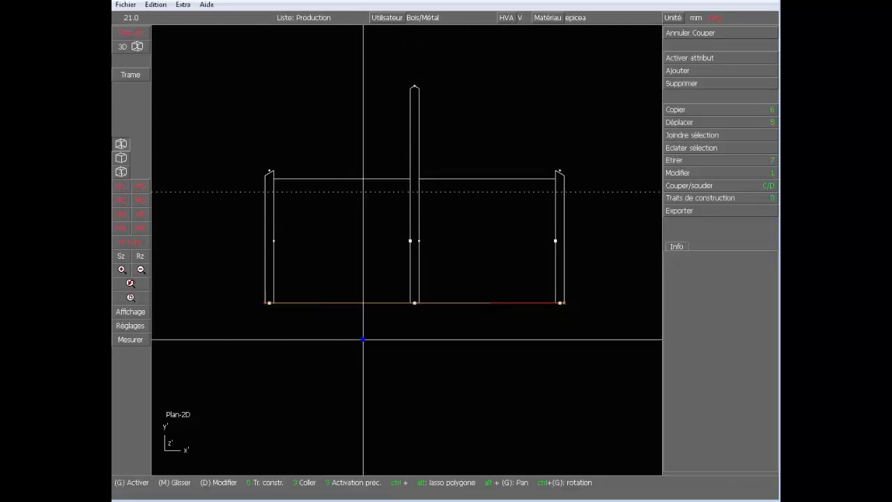
Step: With the middle post as model, add a horizontal beam along the construction line between the inner faces of the two outer posts
left_click(414, 279)
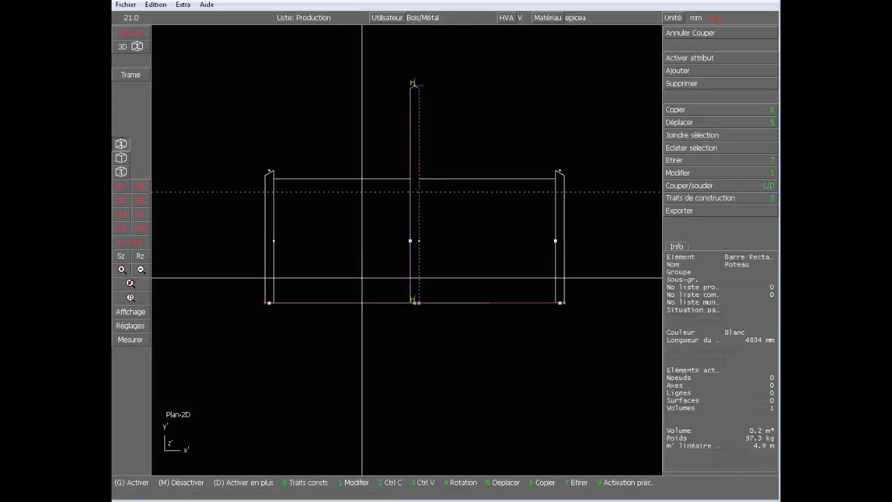
key("l")
key("Return")
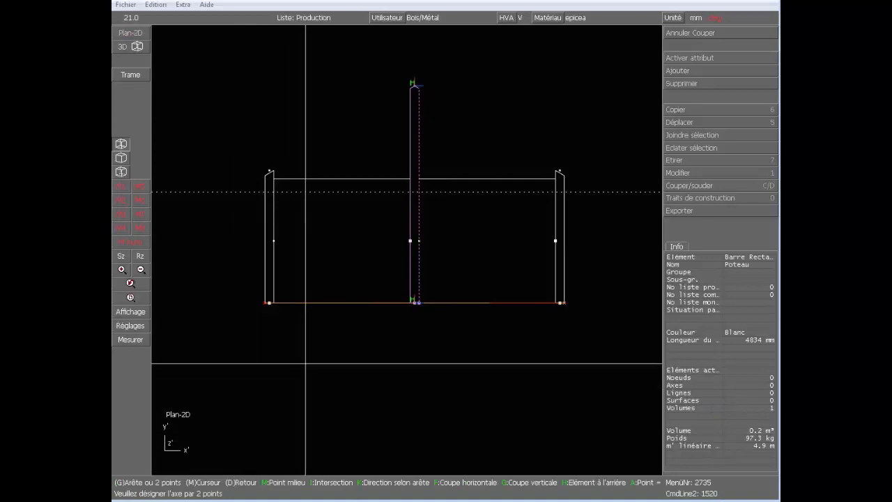
left_click(272, 191)
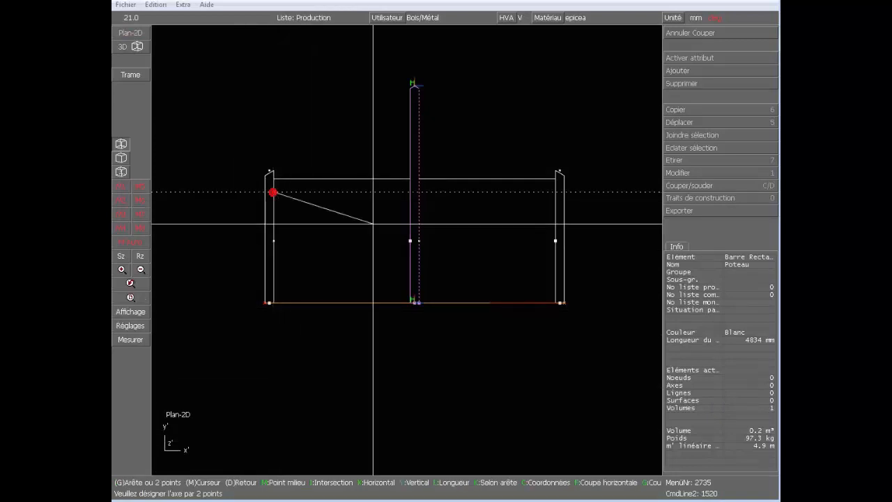
left_click(556, 192)
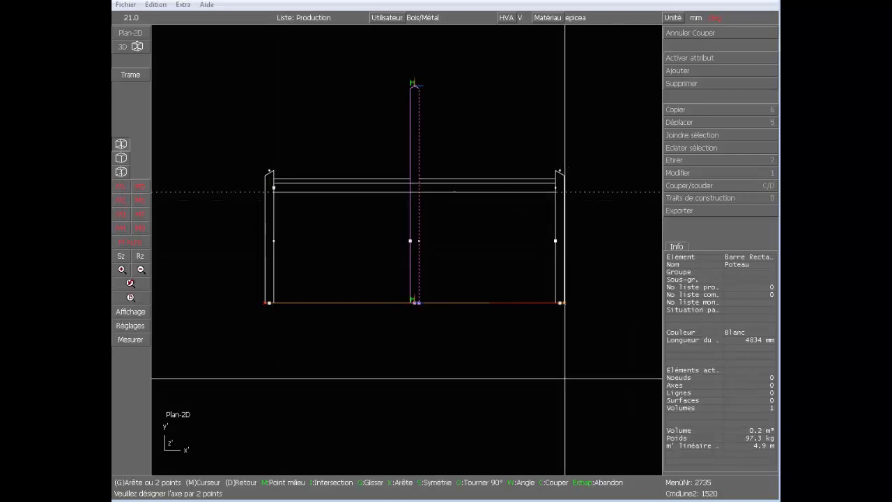
key("Escape")
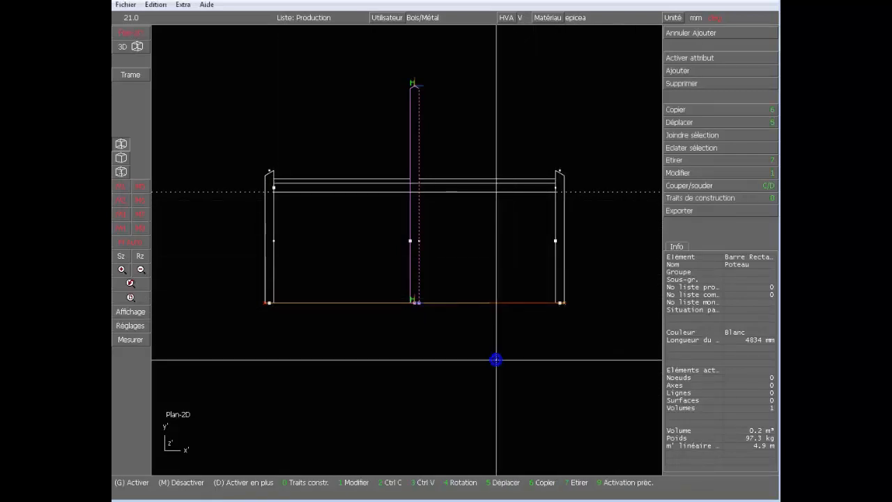
Step: Set the HVA position to H, element behind, and inspect the new beam's end at the corner post in 3D
left_click(506, 18)
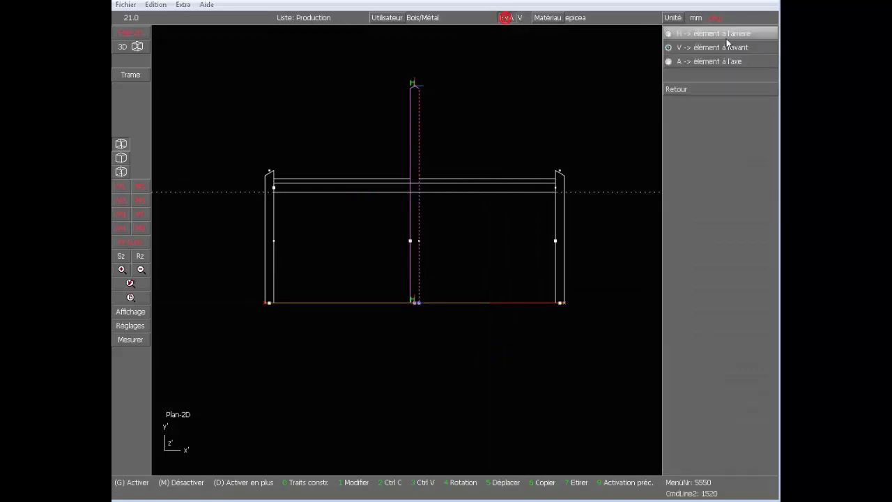
left_click(726, 33)
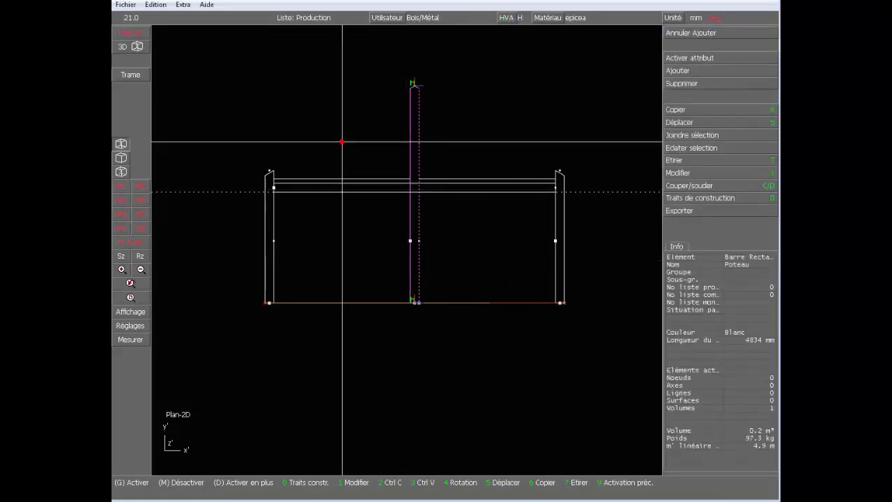
left_click(125, 50)
left_click_drag(407, 250, 481, 247, "ctrl")
left_click_drag(421, 168, 450, 195, "ctrl")
scroll(501, 146, "up", 6)
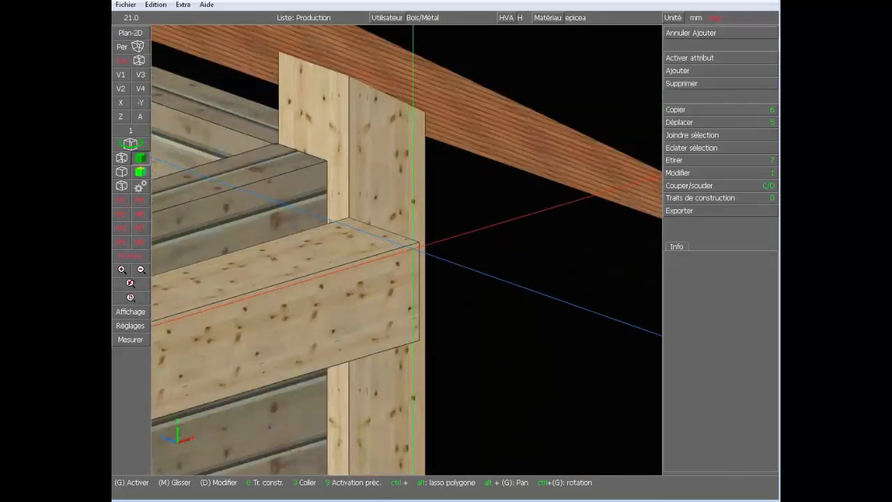
Step: Move the new front beam back so its outer end corner aligns with the corner post's inner front edge
left_click(410, 247)
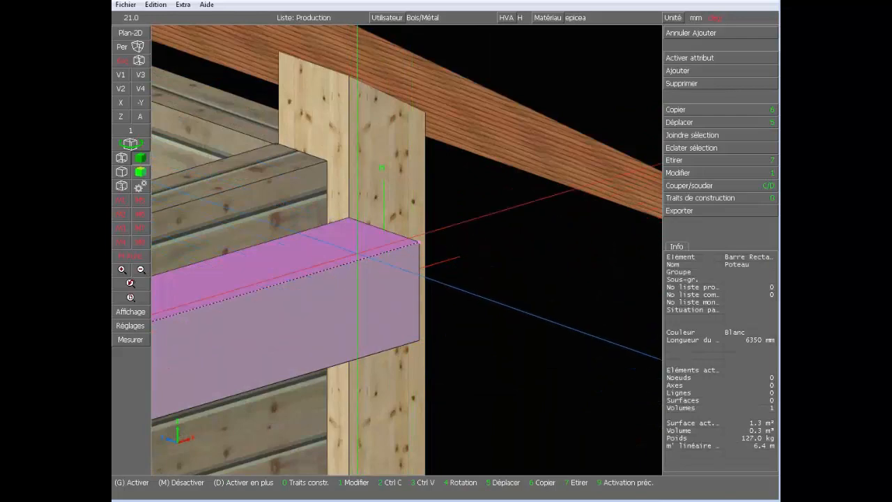
key("5")
left_click(348, 220)
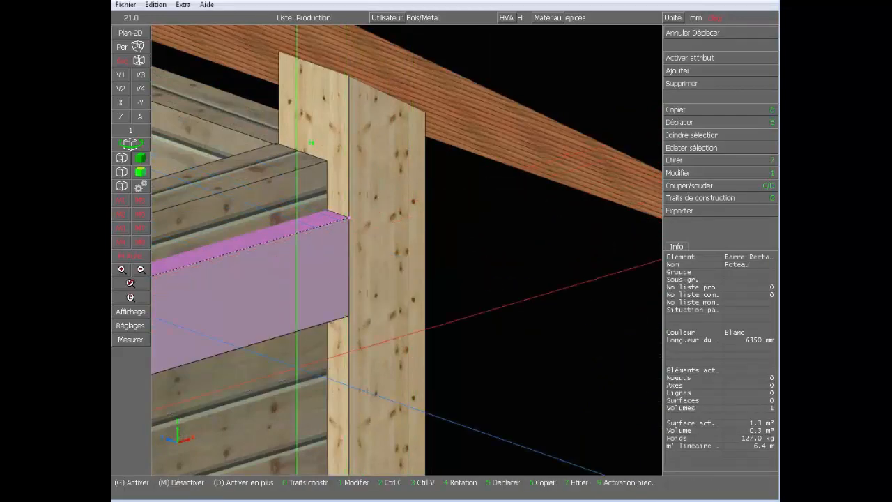
scroll(307, 143, "down", 6)
scroll(377, 279, "up", 3)
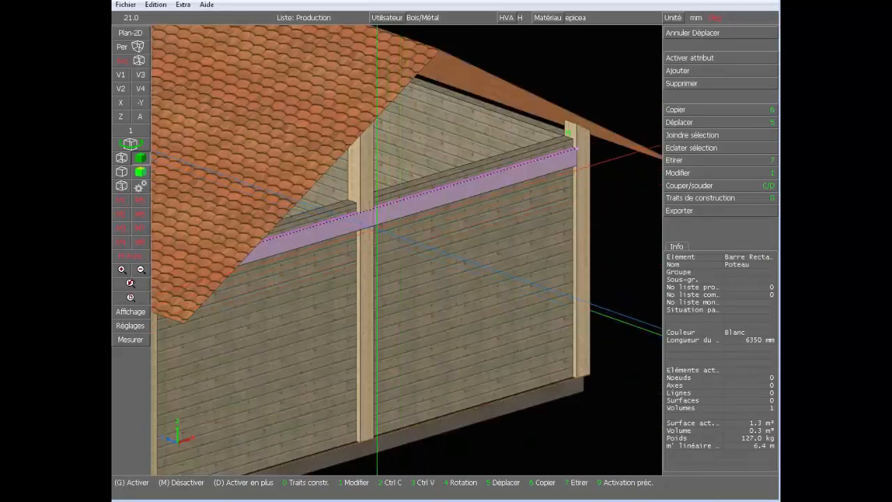
Step: Notch the middle post with the front beam and check the structure from the front corner
key("c")
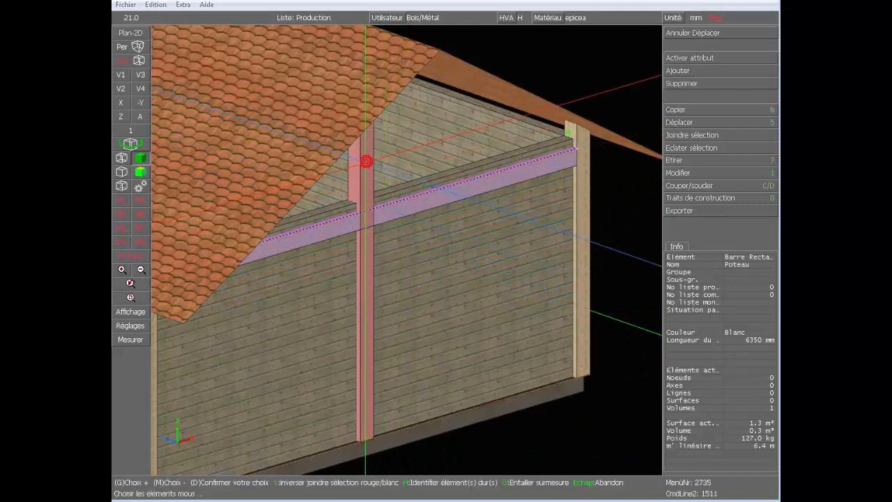
left_click(365, 163)
right_click(365, 163)
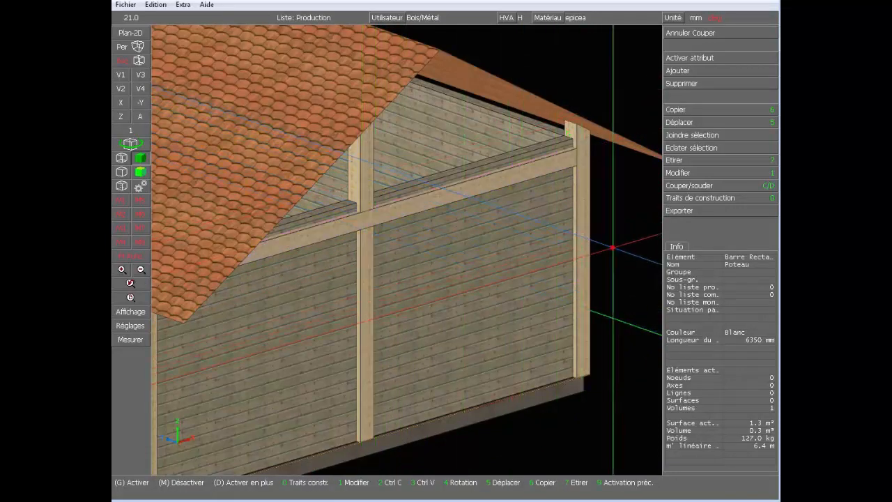
left_click_drag(409, 249, 558, 240, "ctrl")
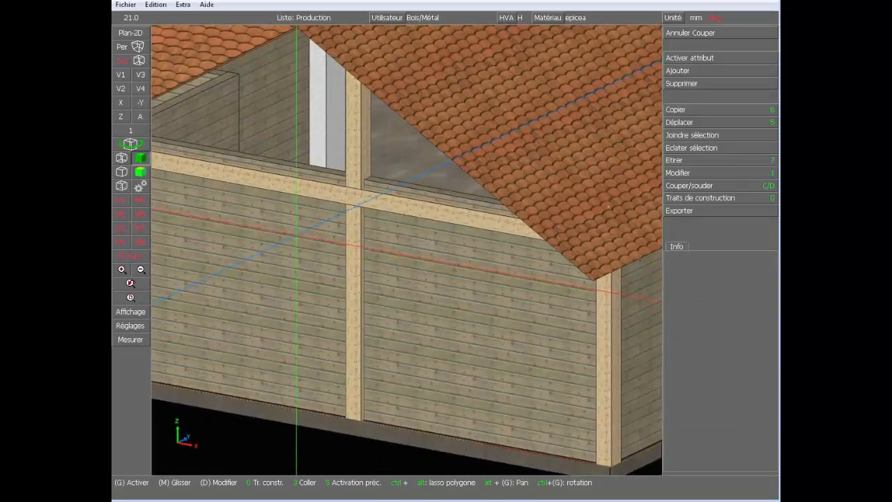
scroll(427, 239, "down", 5)
left_click_drag(482, 305, 551, 220, "ctrl")
left_click_drag(547, 178, 447, 214, "ctrl")
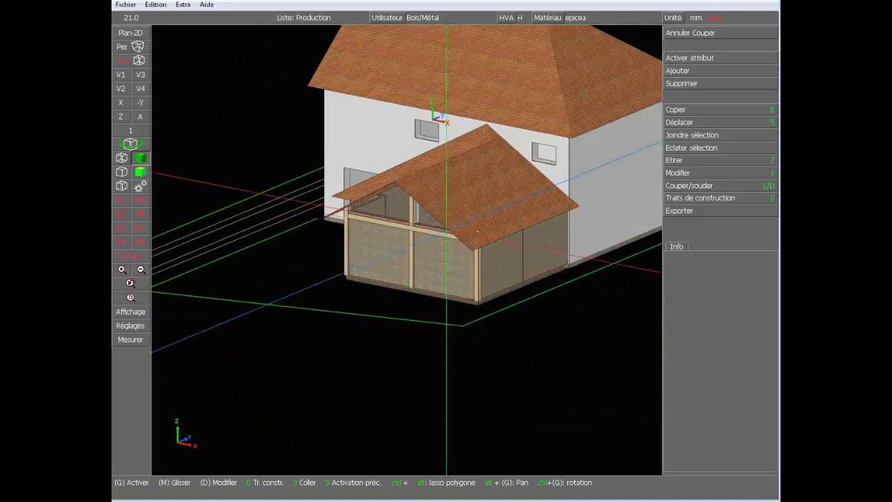
Step: Cut all the terrace walls under the terrace roof surfaces with a 0 mm offset, and deactivate them
left_click(512, 265)
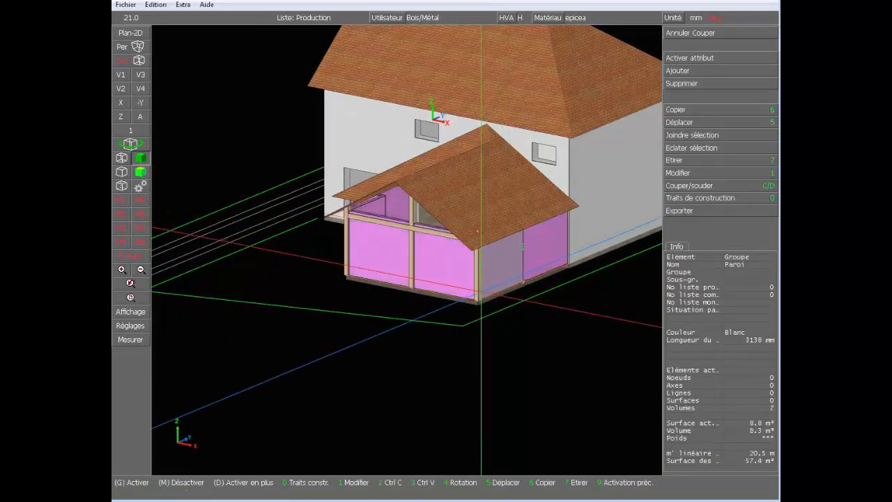
left_click(683, 185)
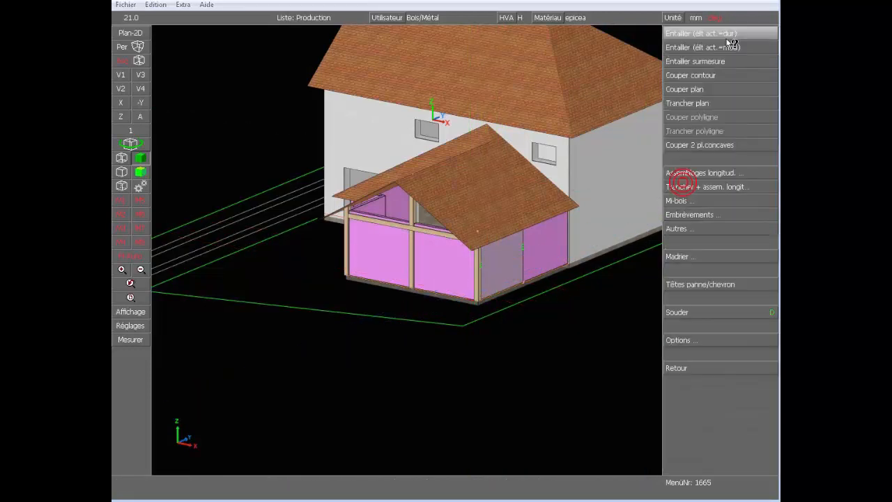
left_click(726, 342)
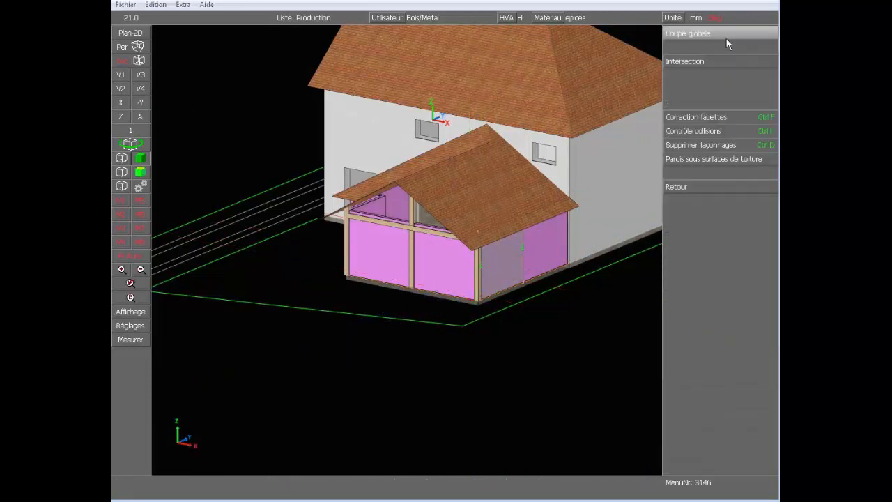
left_click(721, 172)
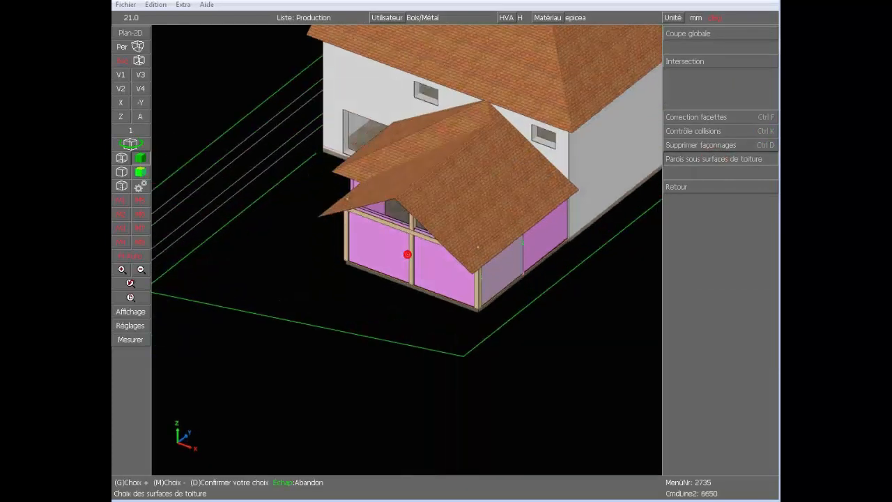
left_click(462, 209)
left_click(404, 167)
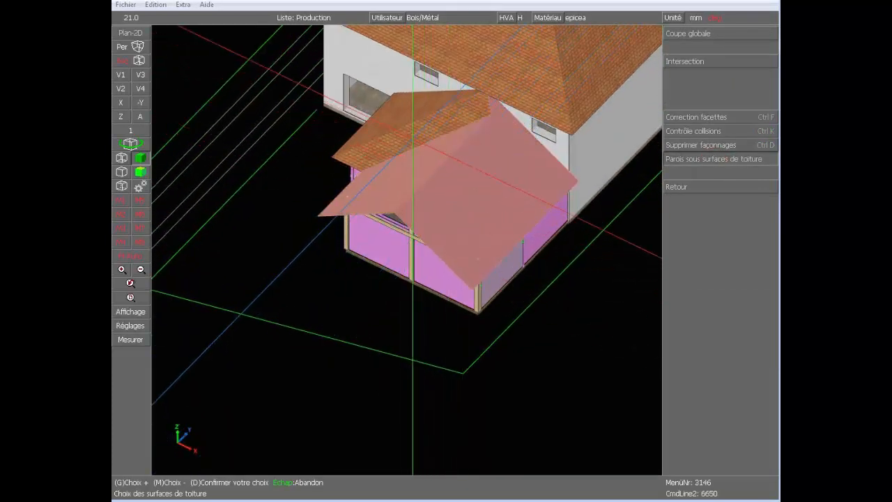
left_click(413, 134)
left_click(413, 114)
middle_click_drag(453, 209, 593, 112)
right_click(390, 383)
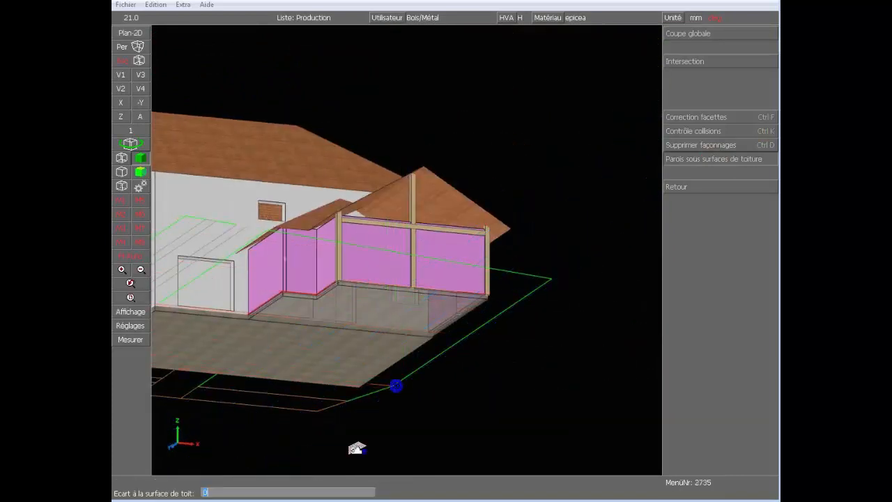
key("Return")
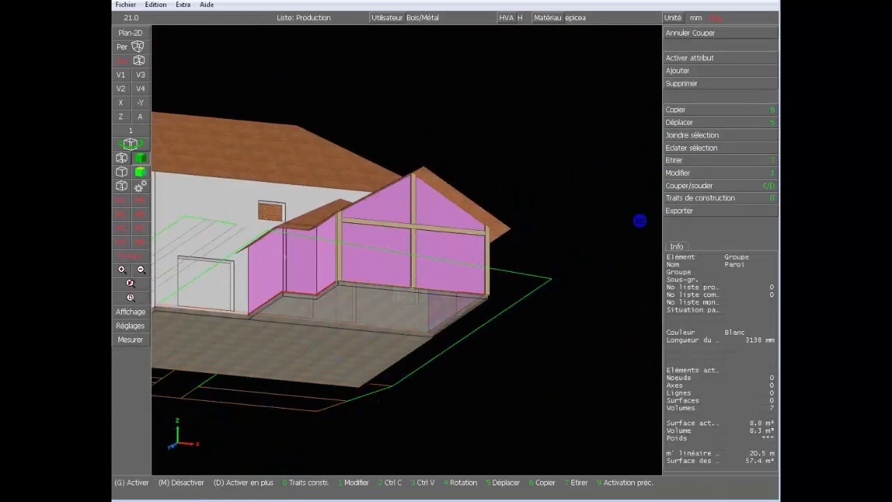
middle_click_drag(620, 234, 446, 223)
left_click_drag(446, 223, 402, 288, "ctrl")
middle_click(430, 382)
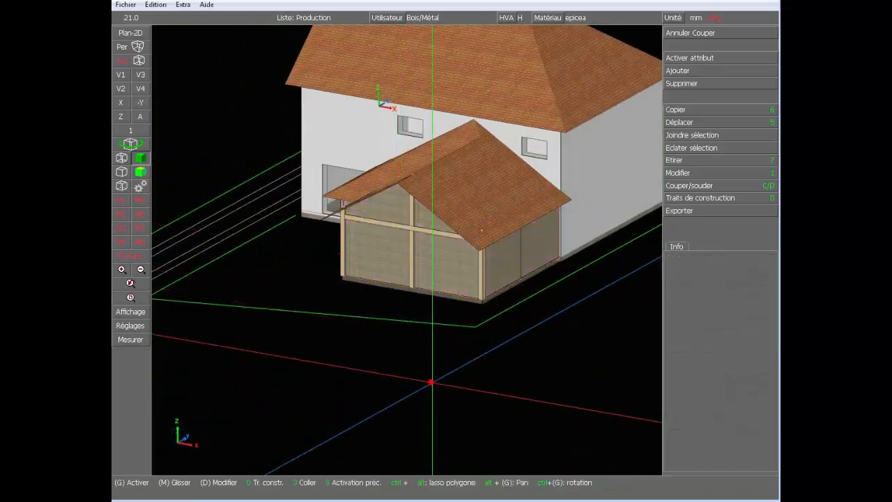
Step: Activate the two front walls and slice them with a horizontal plane along the beam's lower edge
scroll(439, 253, "up", 3)
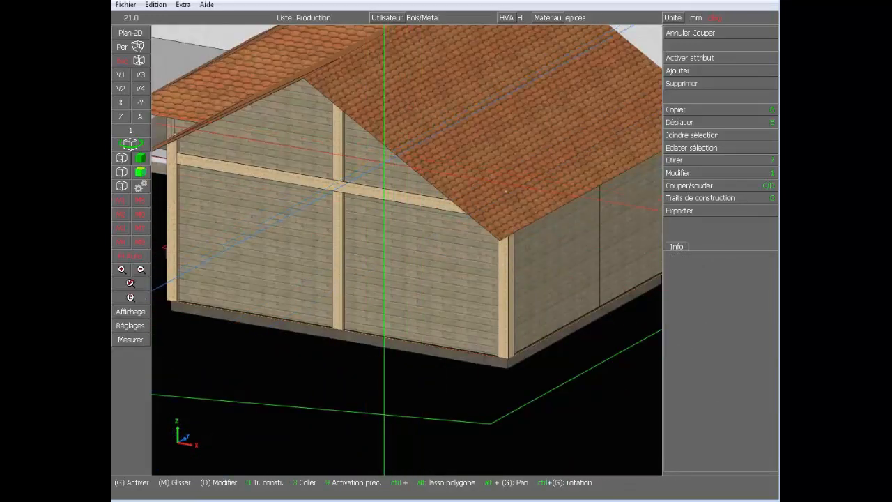
scroll(384, 164, "down", 4)
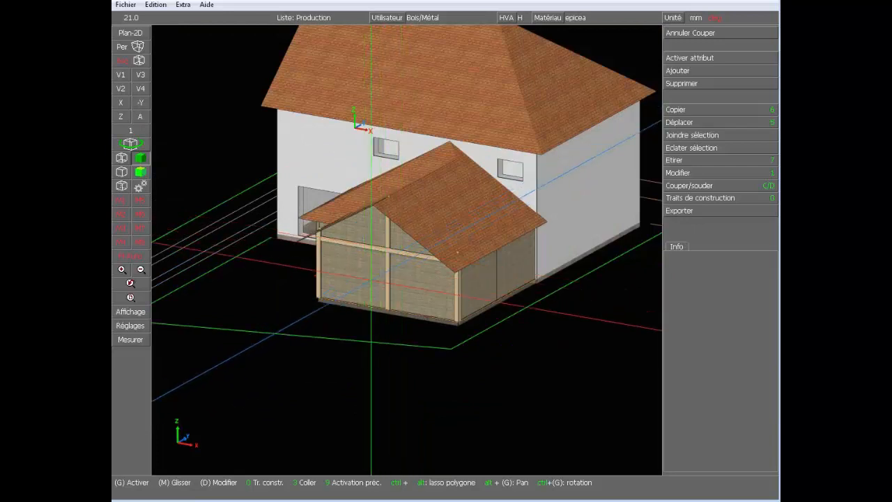
left_click_drag(371, 280, 411, 244, "ctrl")
left_click(403, 243)
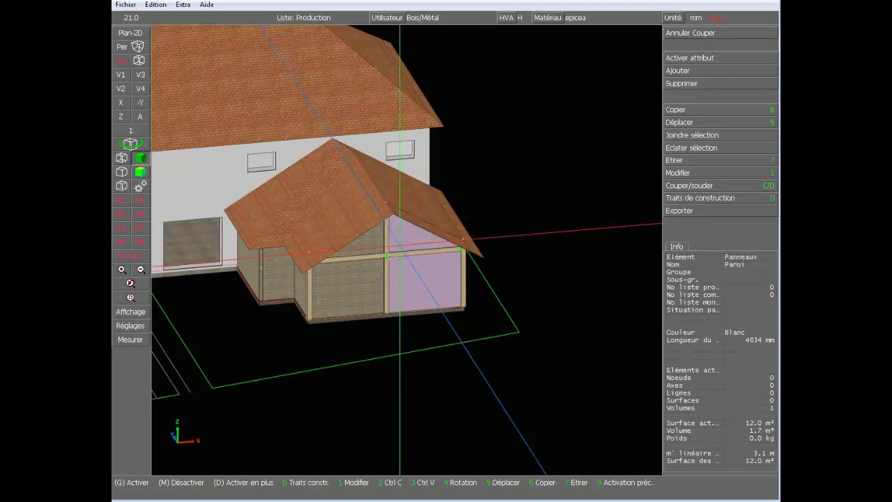
scroll(387, 244, "up", 5)
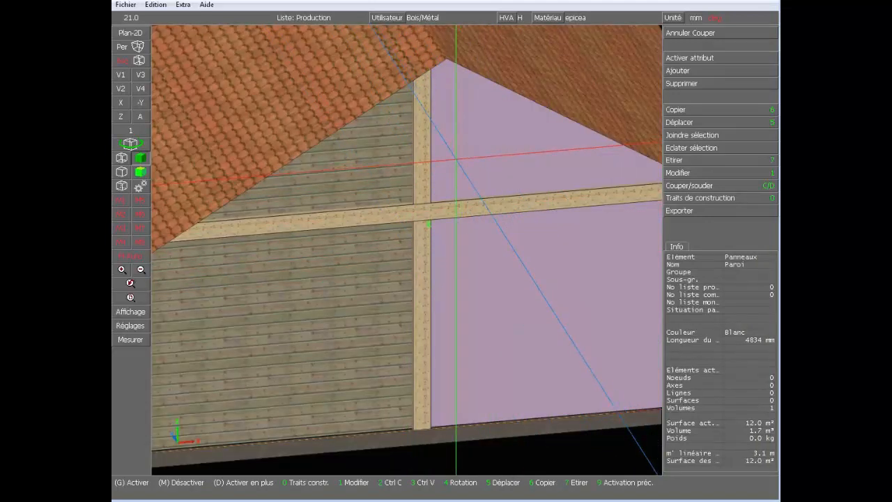
left_click(398, 125)
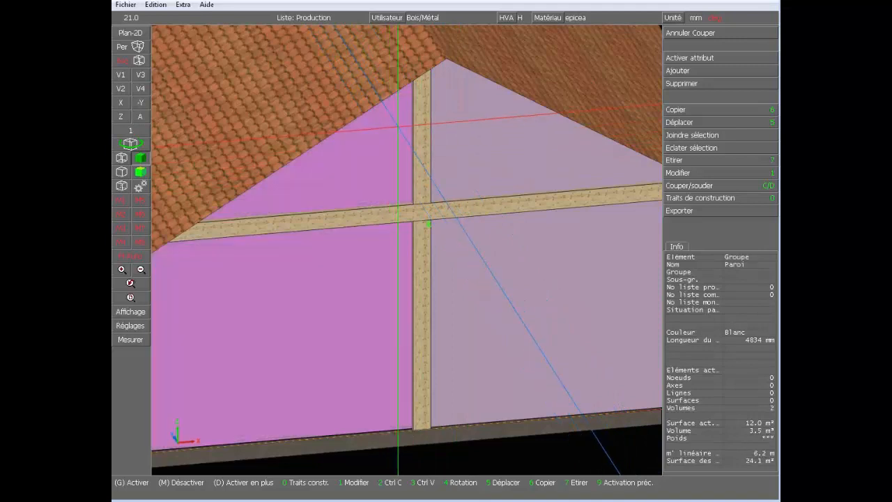
key("c")
left_click(428, 222)
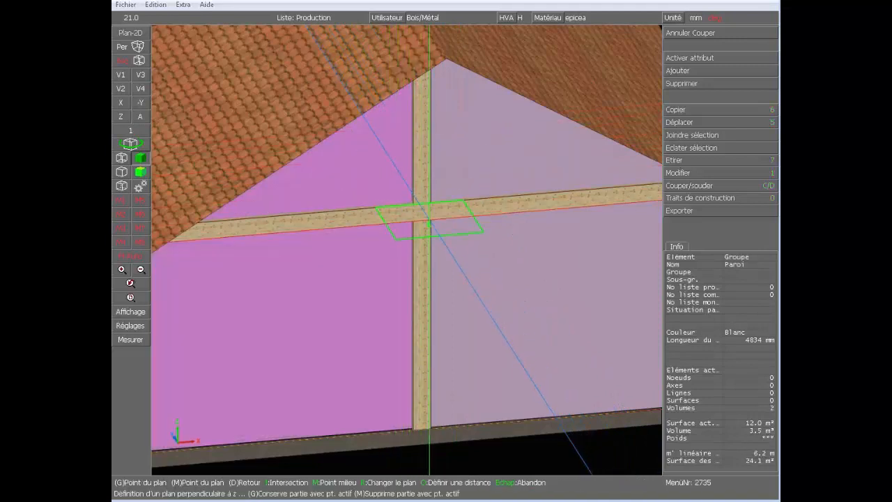
left_click(429, 220)
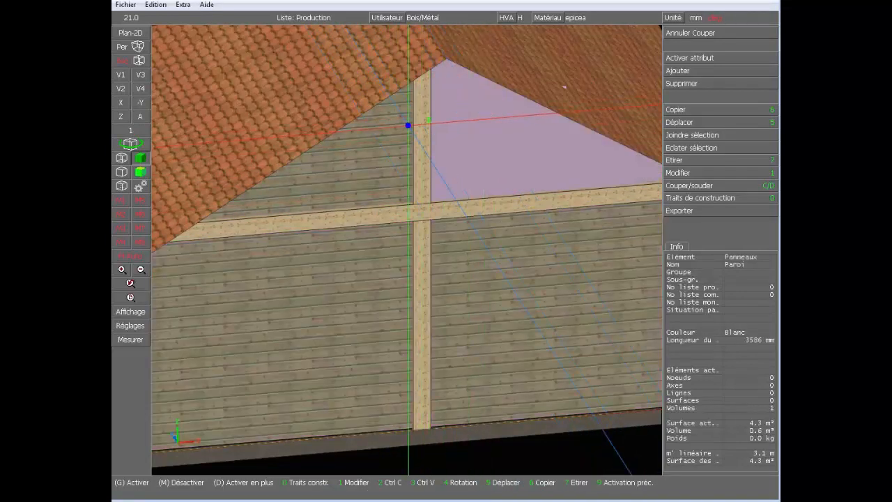
Step: Cut the two upper front wall parts with a horizontal plane along the beam's upper edge
right_click(408, 126)
key("c")
key("z")
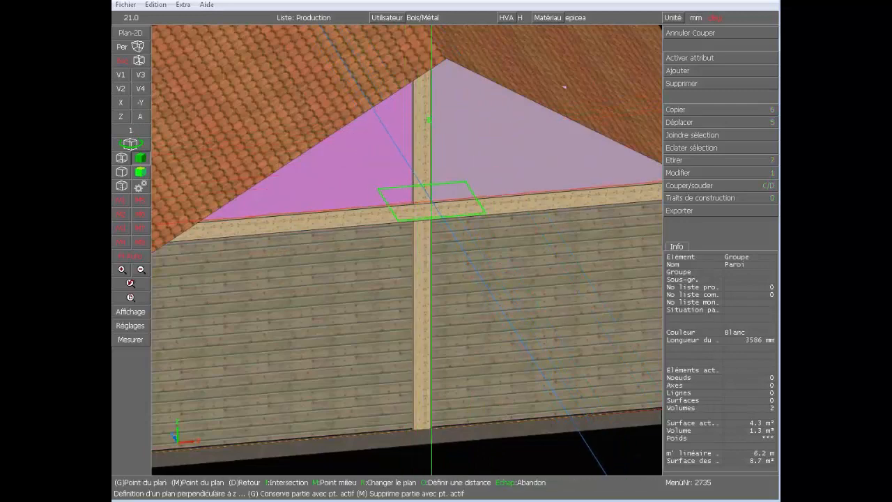
left_click(432, 202)
Step: Activate the two lower and two upper front wall panels and show only them in a 2D plane on their face
left_click(476, 265)
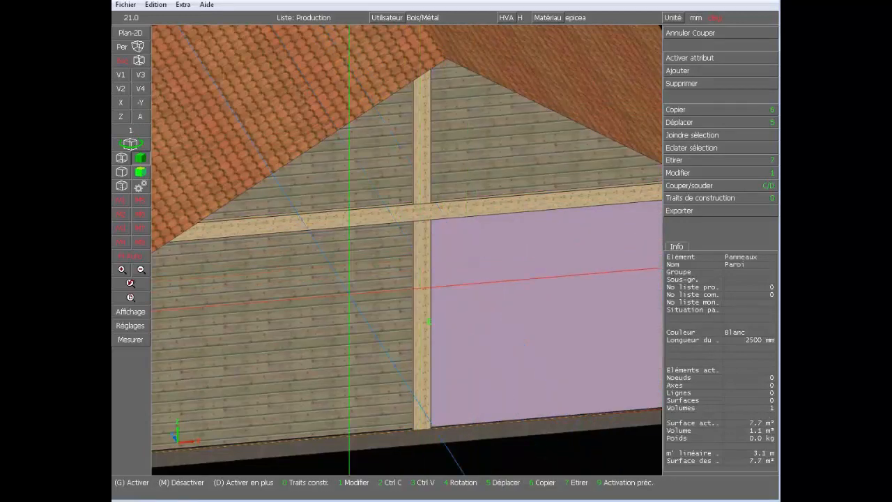
left_click(391, 313)
left_click(390, 177)
left_click(476, 183)
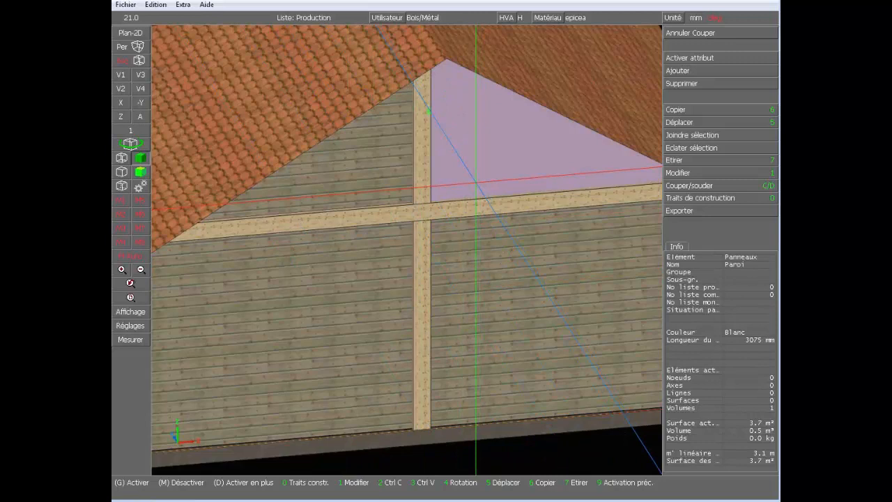
key("p")
middle_click(547, 106)
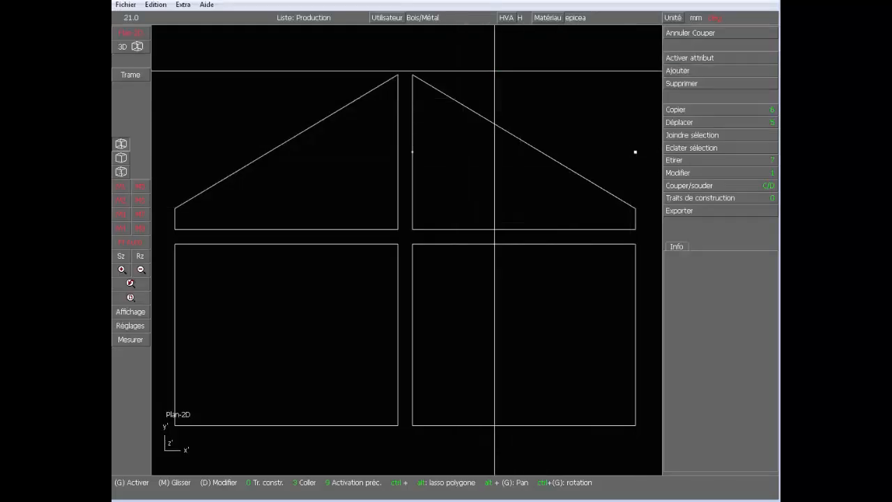
Step: Add vertical construction lines 287 mm from the inner vertical edges of the two upper wall panels
left_click(492, 72)
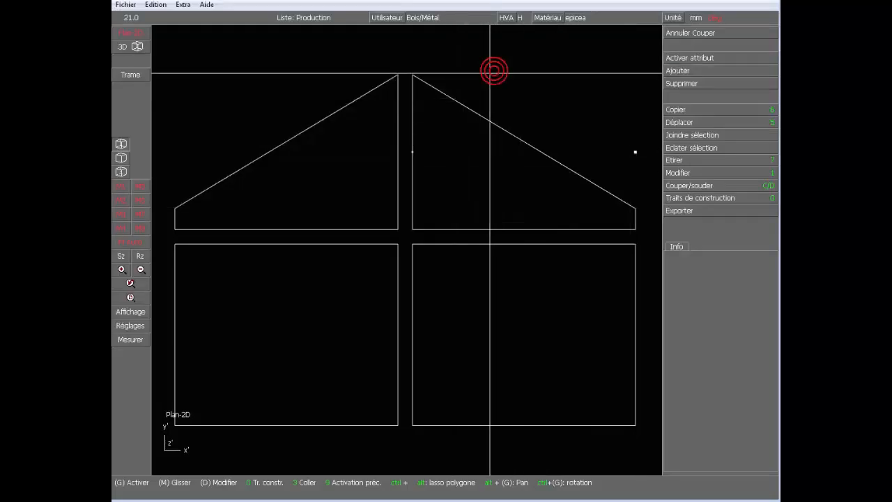
type("p2")
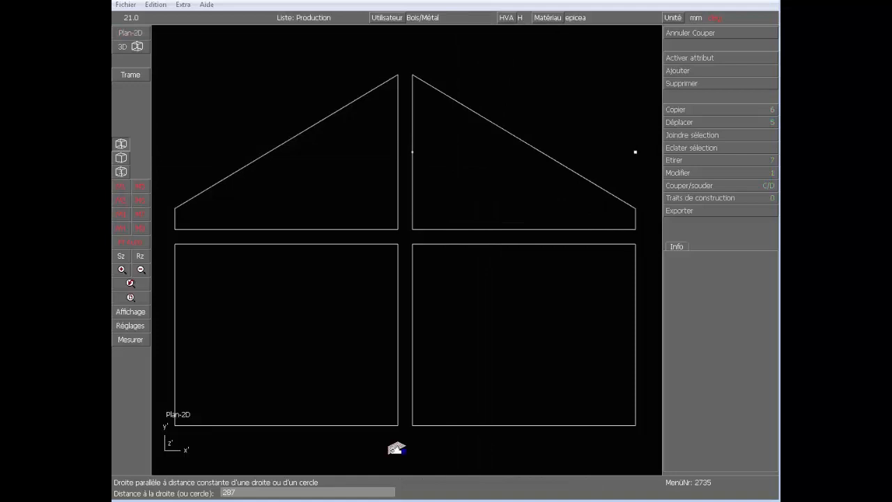
key("Return")
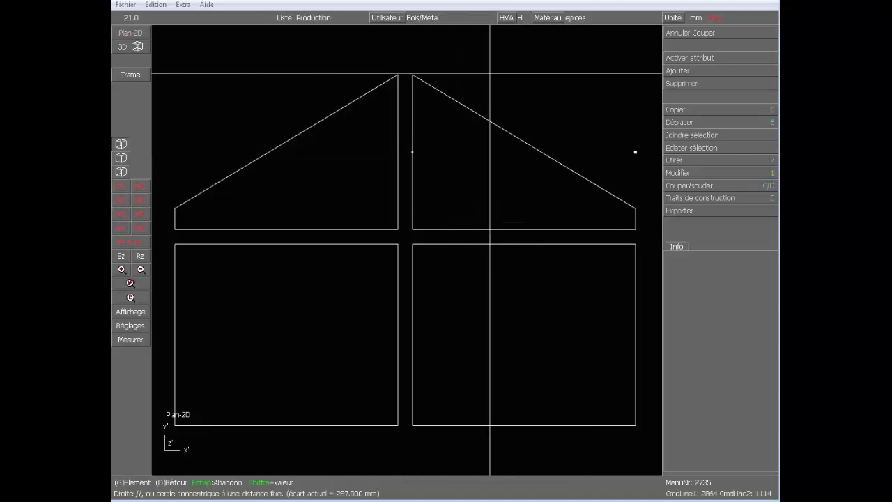
left_click(393, 127)
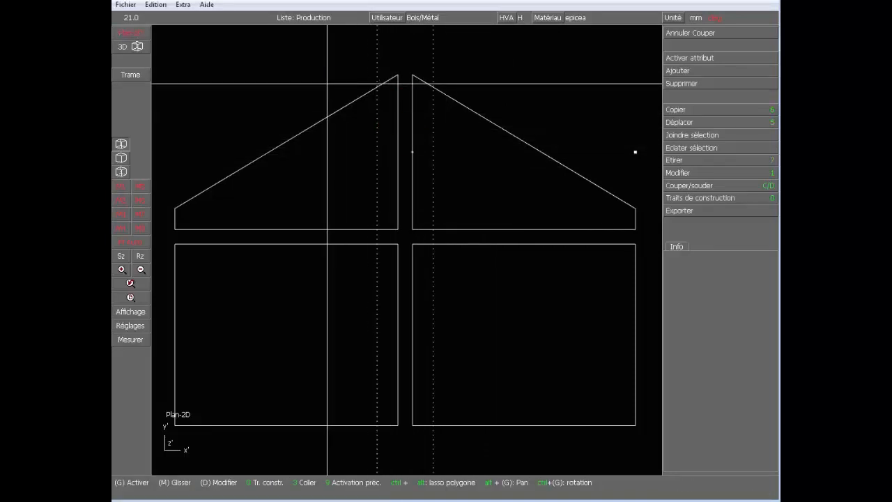
Step: Choose the window file Trapèze 1 battant.2dv from the Fenêtres folder for a new window opening
key("l")
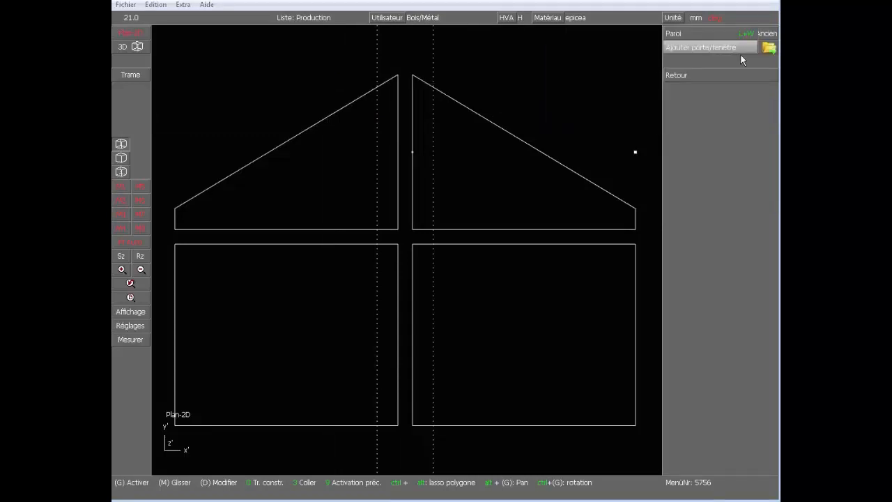
left_click(740, 54)
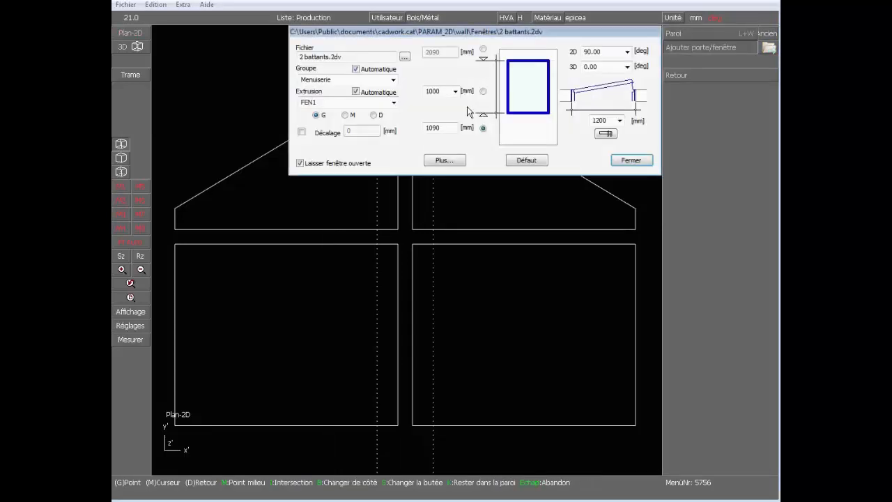
left_click(404, 56)
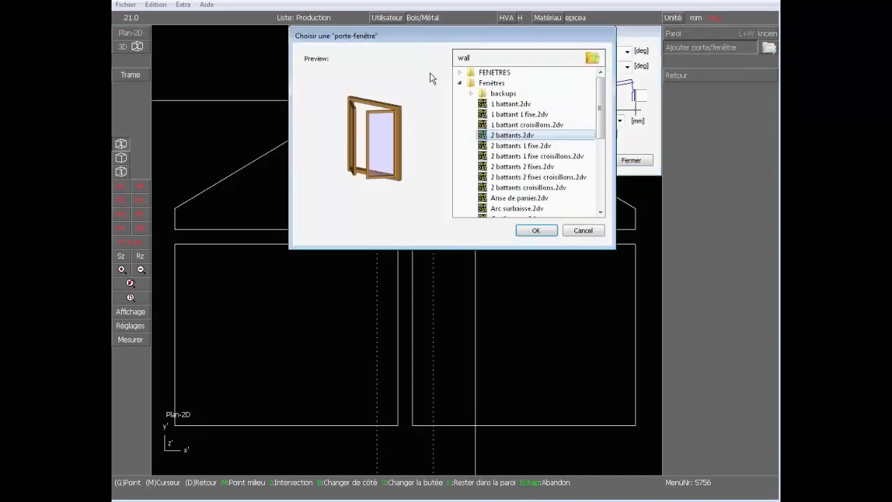
left_click_drag(599, 117, 601, 149)
left_click(524, 124)
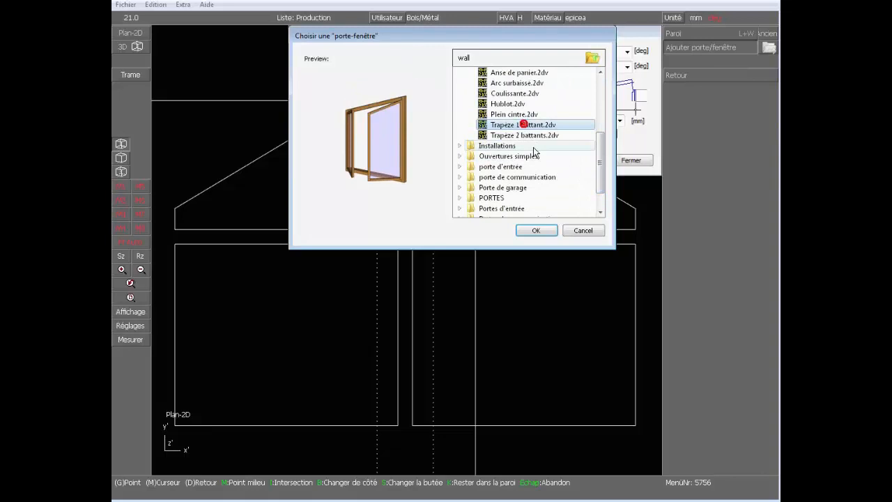
left_click(536, 230)
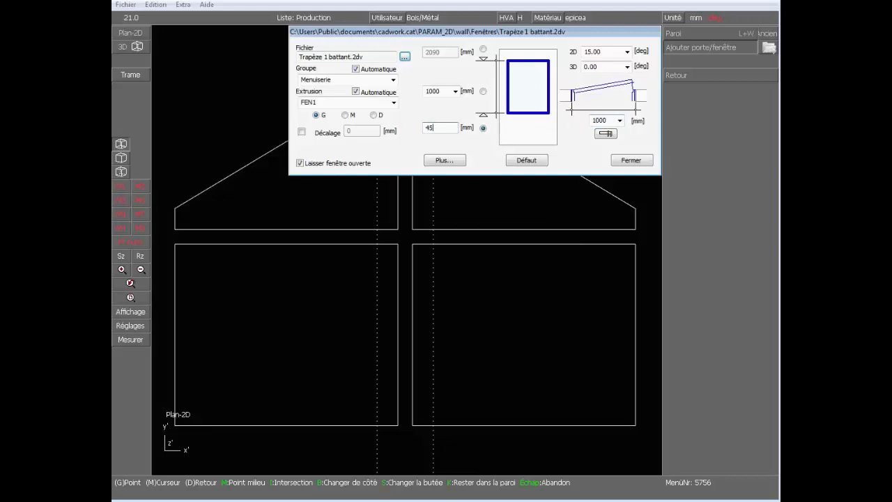
Step: Set the frame thickness of the trapezoid window to 145 mm in its detailed parameters
left_click(445, 161)
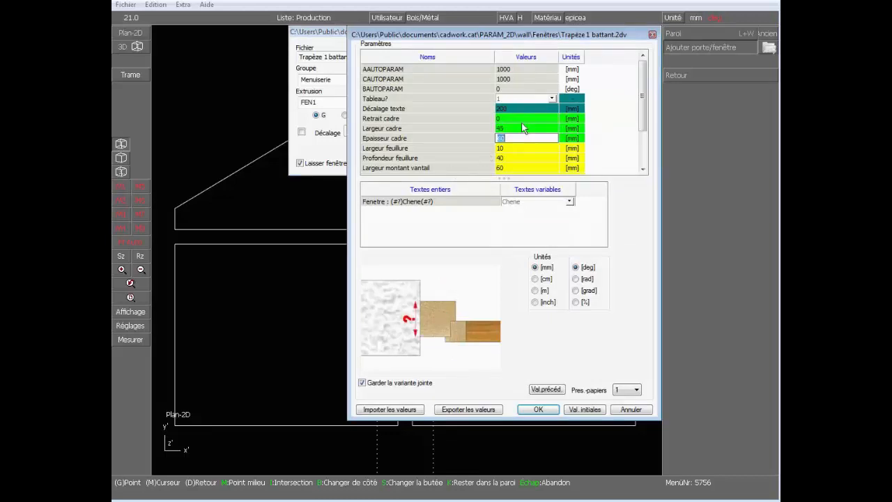
key("Return")
key("Return")
key("Return")
key("Return")
key("Return")
key("Return")
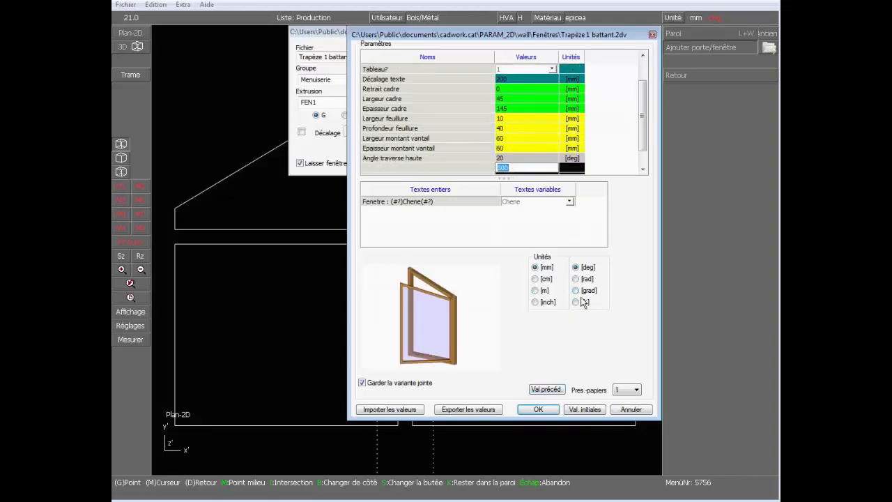
Step: Express slopes in percent, set the trapezoid window's upper rail slope to 60 %, and choose PVC as its material
left_click(577, 301)
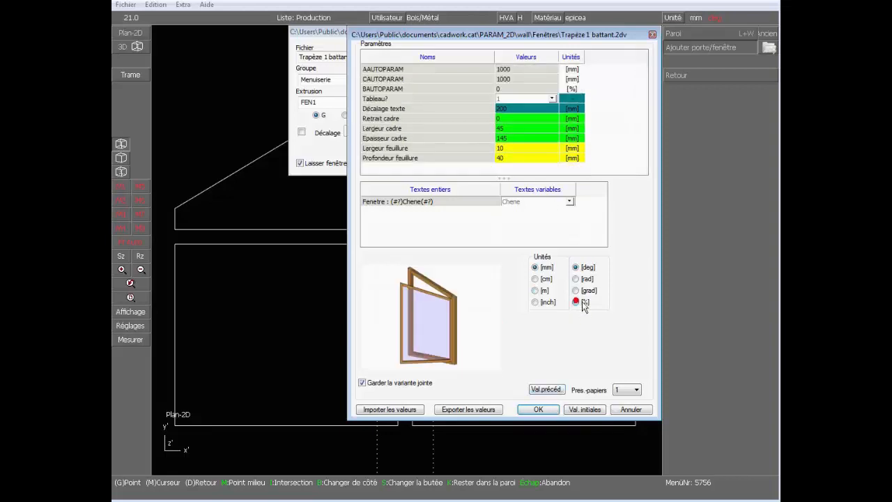
left_click(642, 97)
left_click(538, 137)
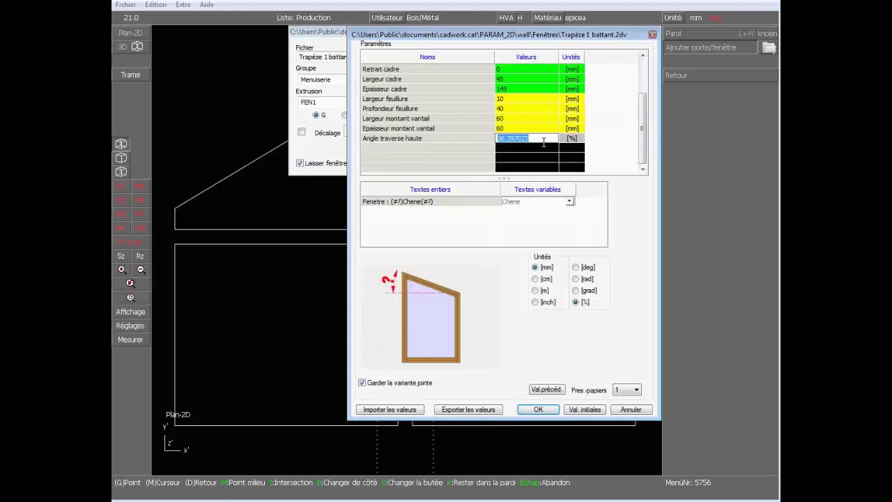
left_click(570, 202)
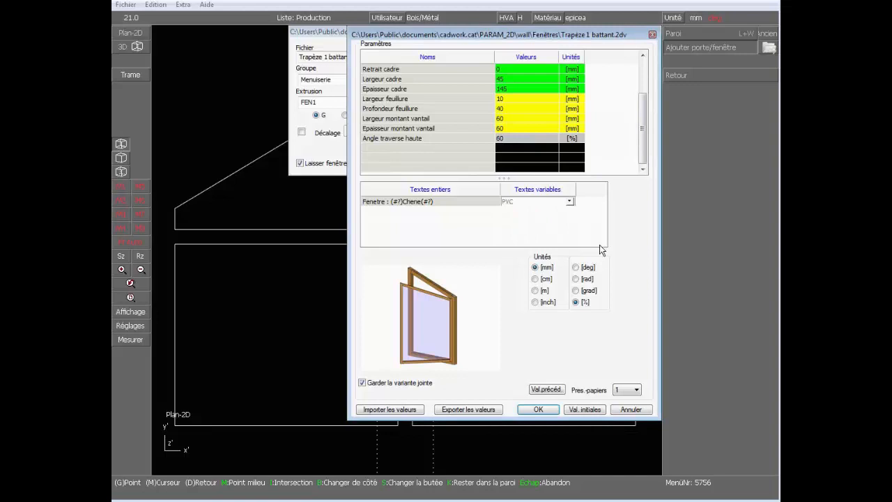
left_click_drag(647, 140, 656, 95)
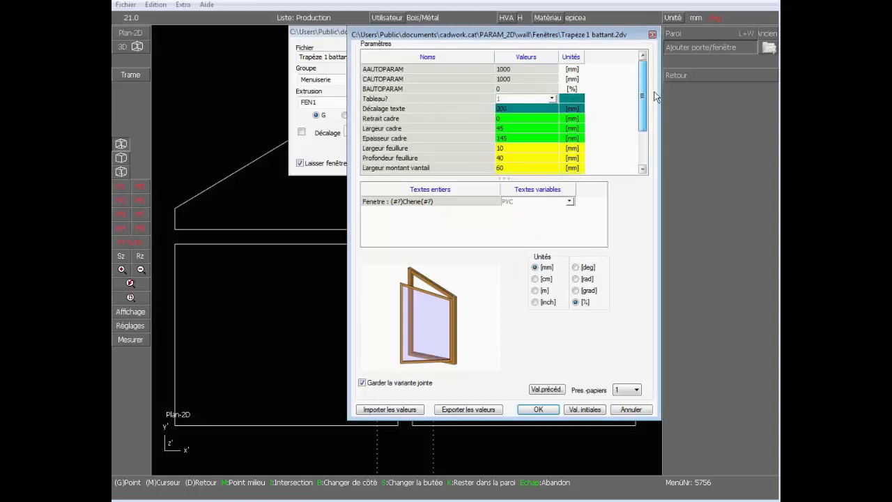
left_click(538, 410)
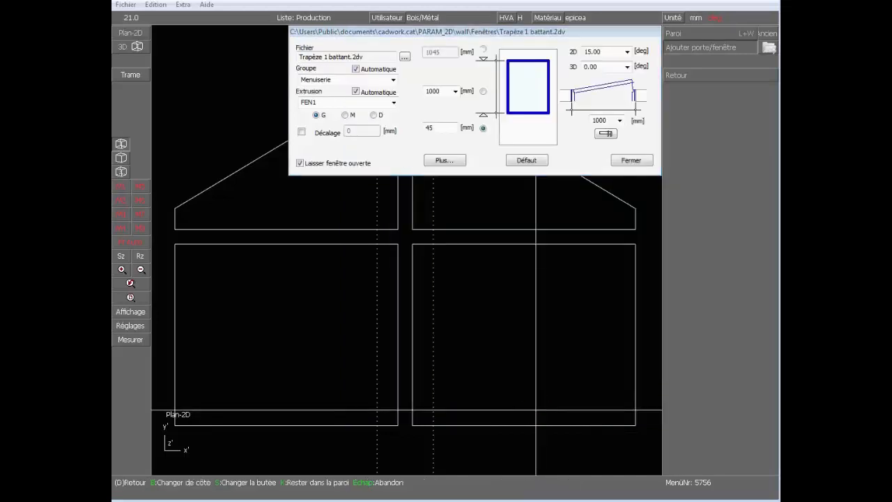
Step: Insert the trapezoid window with D alignment in the right upper wall panel, where the construction line meets the panel's lower edge
scroll(406, 246, "down", 3)
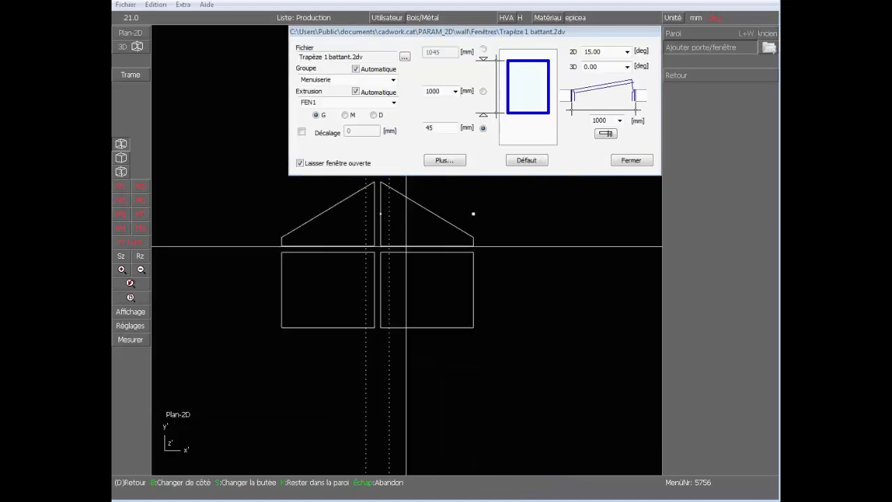
scroll(376, 216, "up", 2)
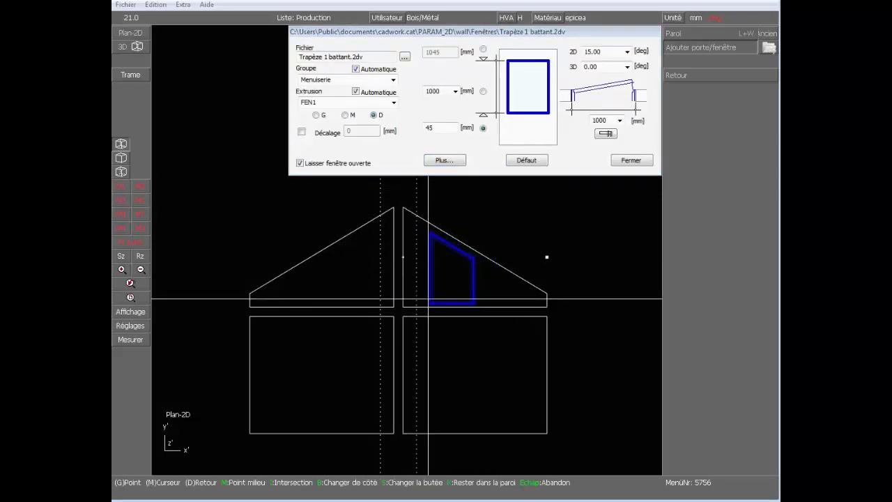
scroll(434, 298, "up", 1)
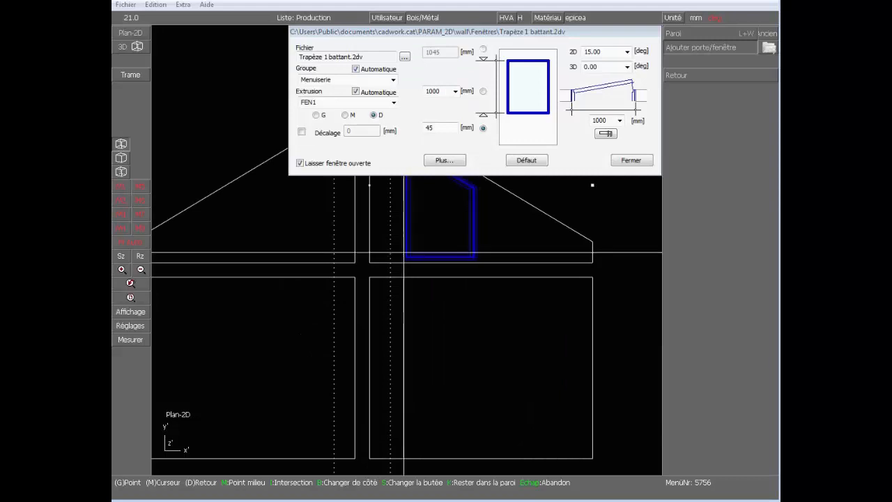
left_click(389, 262)
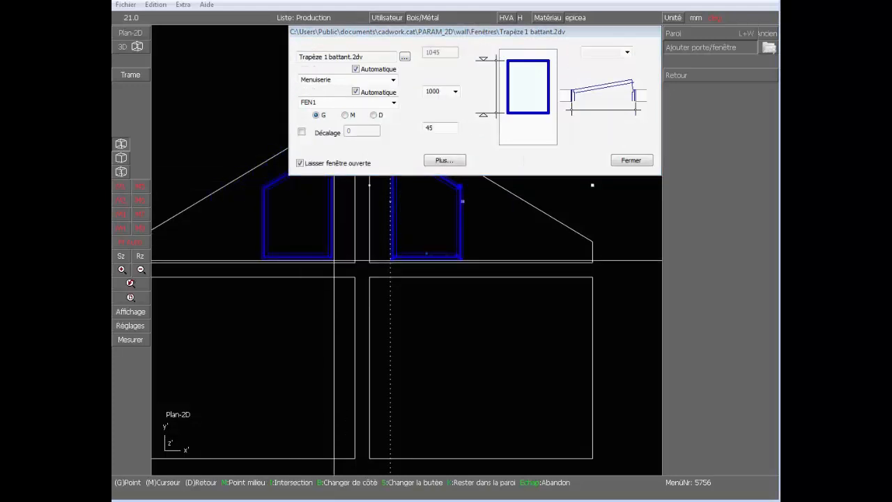
Step: Insert the mirrored trapezoid window with G alignment in the left upper wall panel, at its construction line on the lower edge
left_click(334, 262)
scroll(407, 243, "down", 6)
scroll(407, 242, "up", 3)
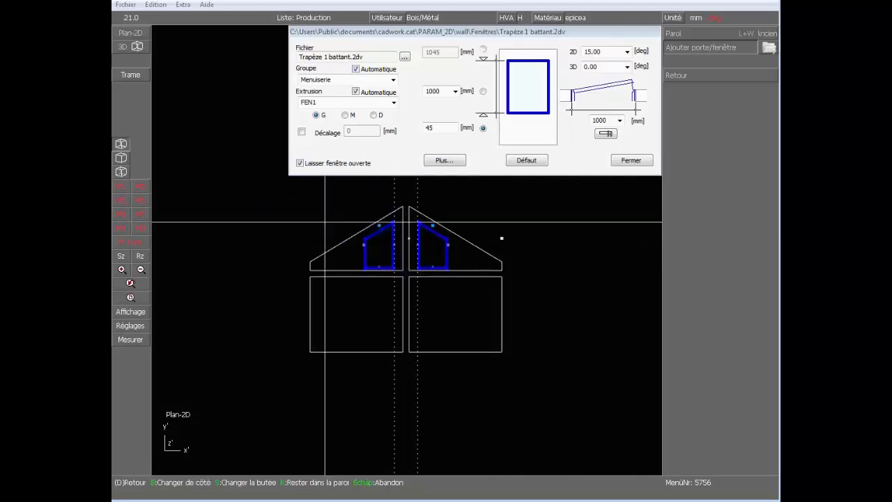
right_click(408, 250)
scroll(413, 307, "up", 3)
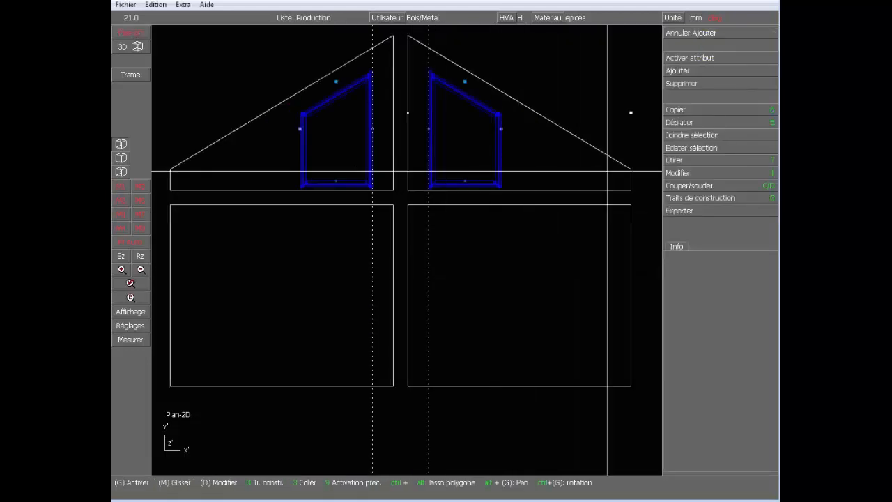
Step: Choose the window file Coulissante.2dv for new openings, 2500 mm wide and 2150 mm high with a 90 mm sill
left_click(698, 74)
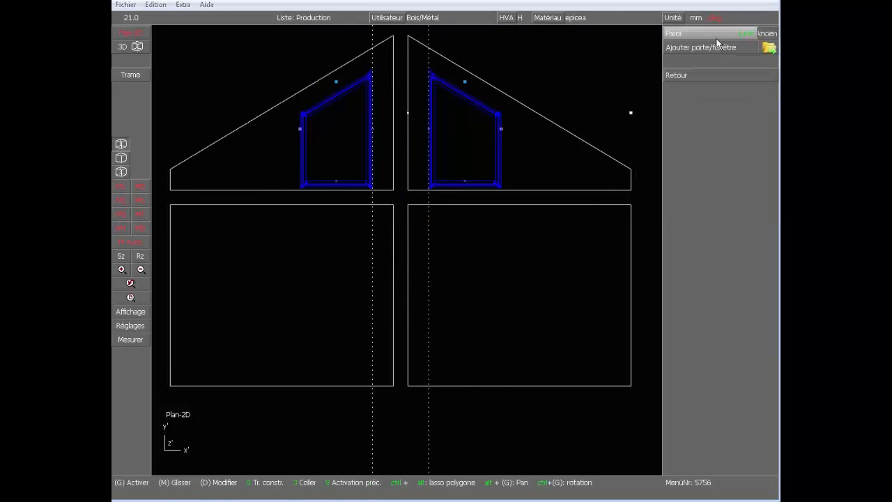
left_click(714, 48)
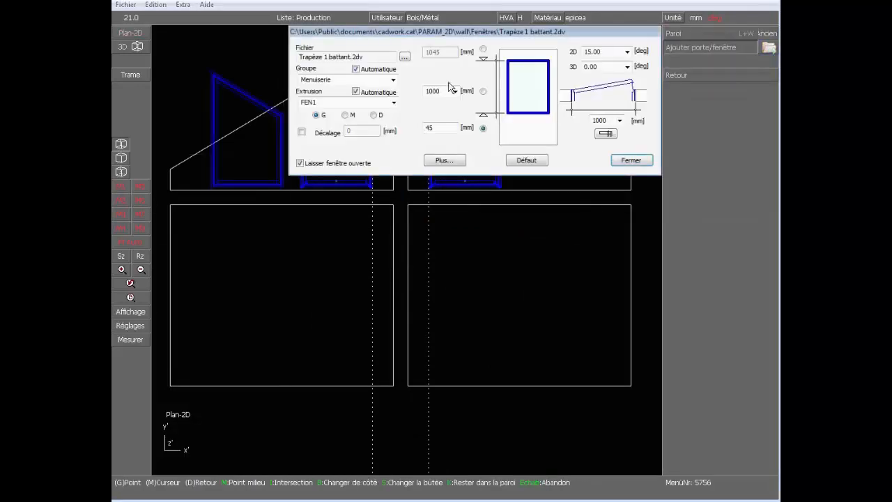
left_click(405, 58)
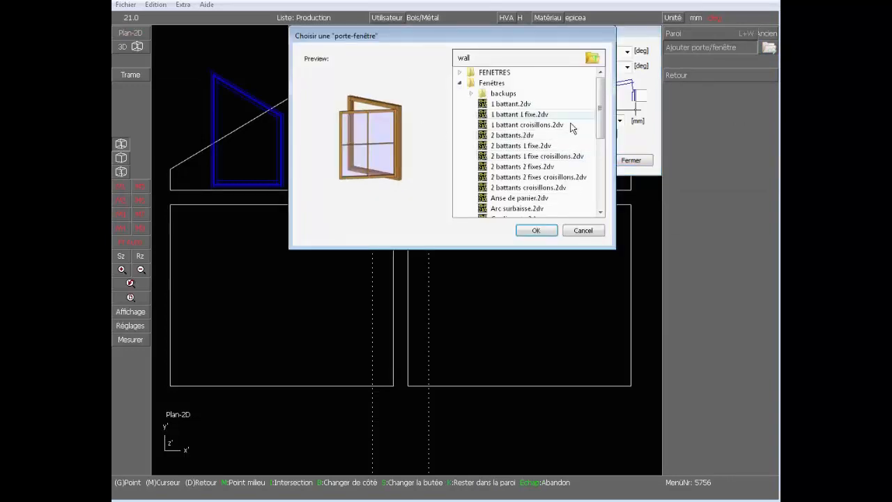
left_click_drag(603, 122, 602, 170)
left_click(514, 105)
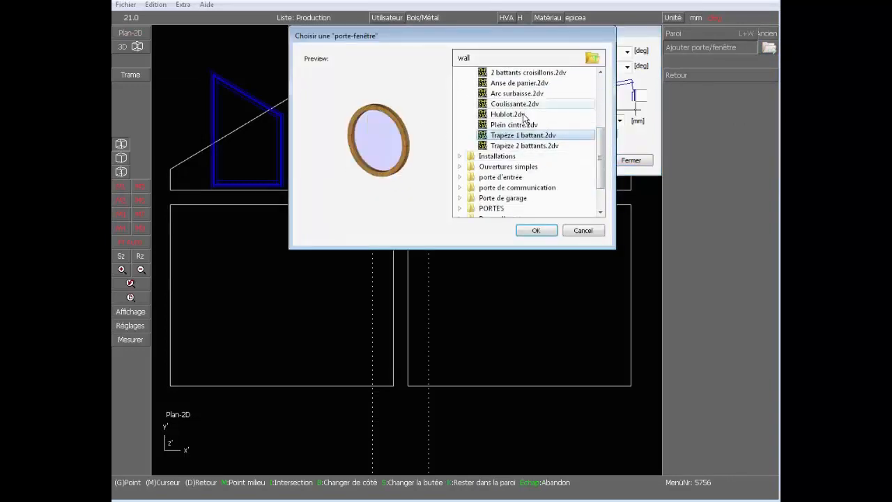
left_click(535, 230)
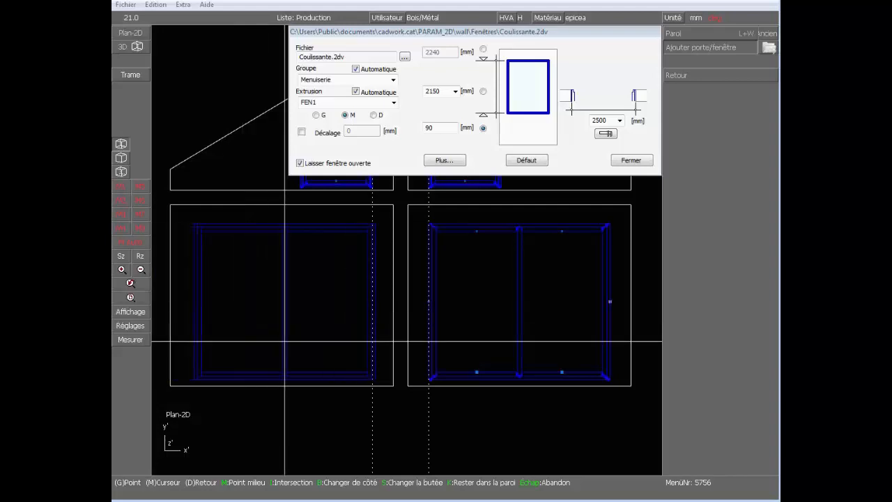
Step: Insert the sliding window in both lower wall panels, centred on the midpoint of each panel's lower edge
key("m")
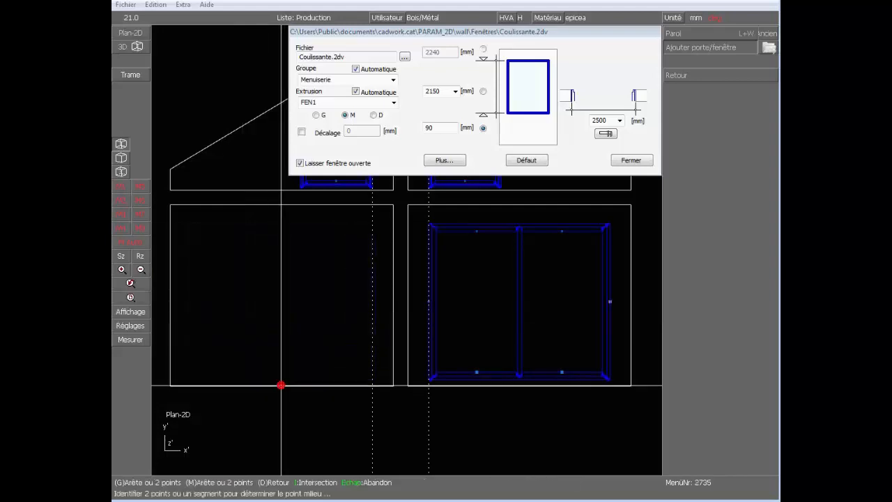
left_click(282, 384)
key("Escape")
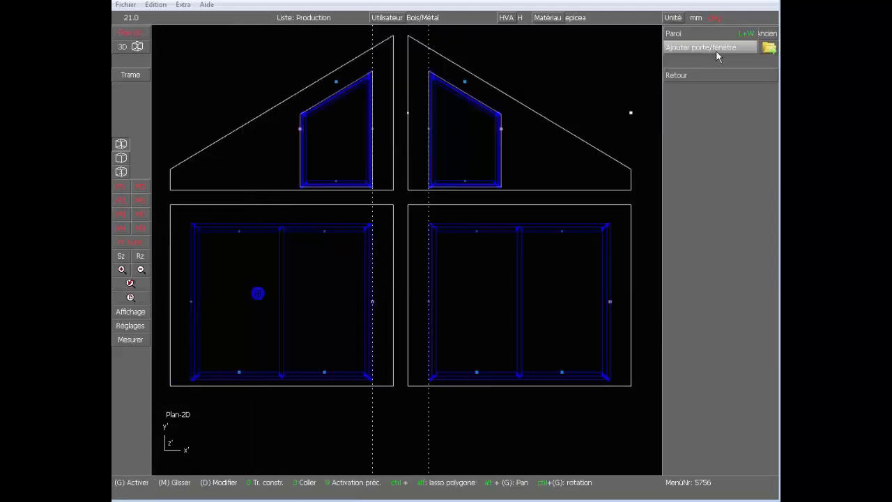
key("Return")
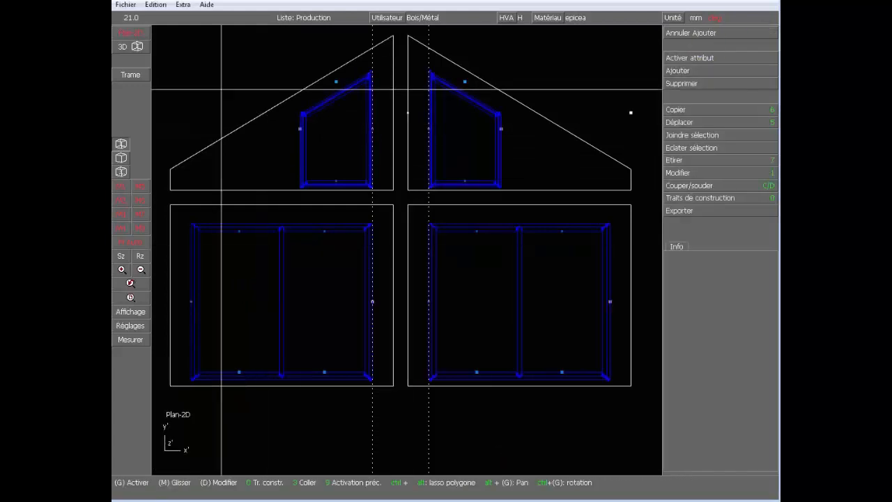
Step: Return to the 3D view and change the material of the right sliding window to PVC
left_click(138, 46)
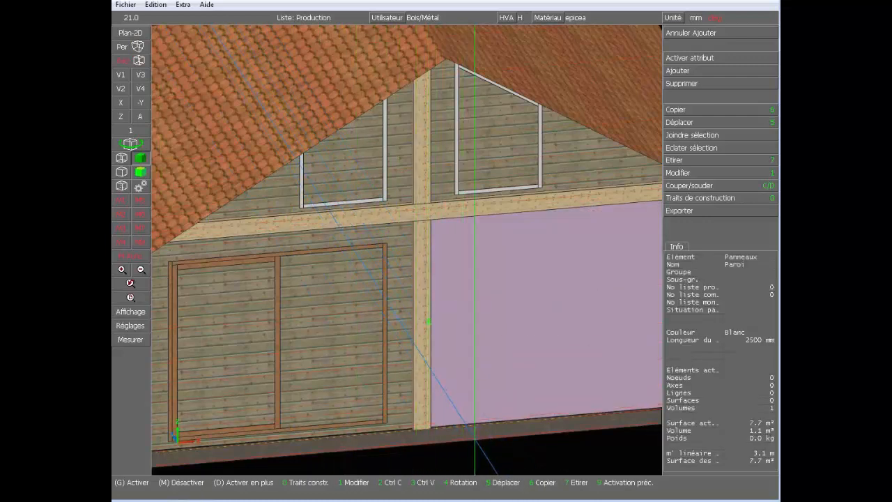
right_click(458, 331)
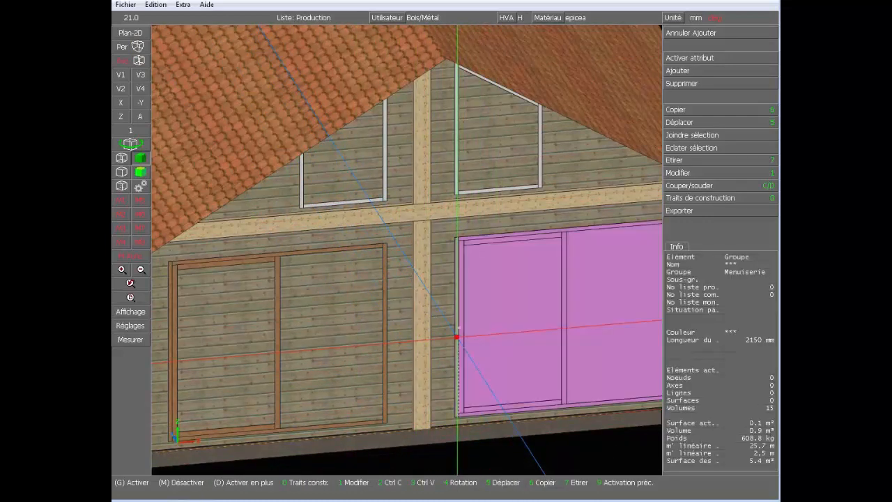
left_click(449, 160)
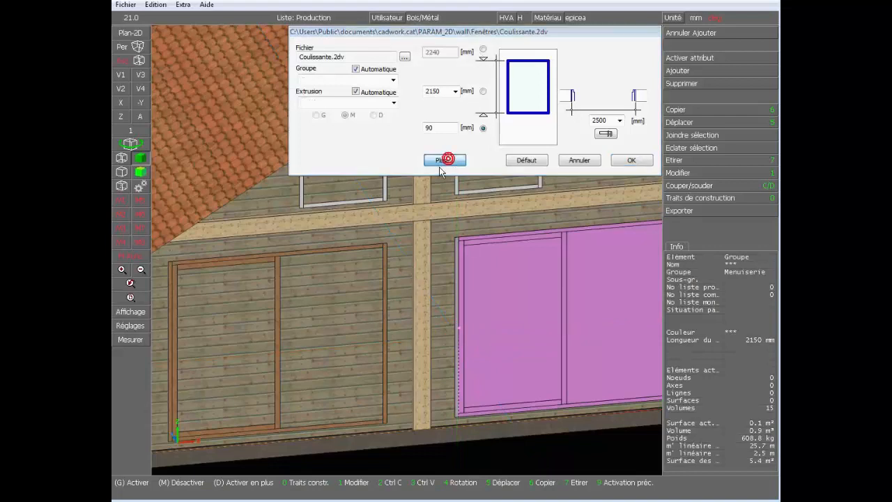
left_click(570, 201)
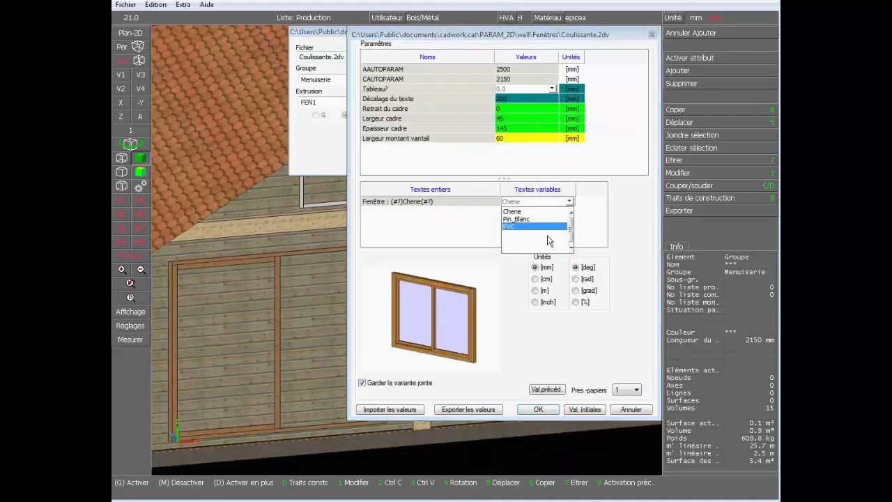
left_click(547, 228)
left_click(538, 410)
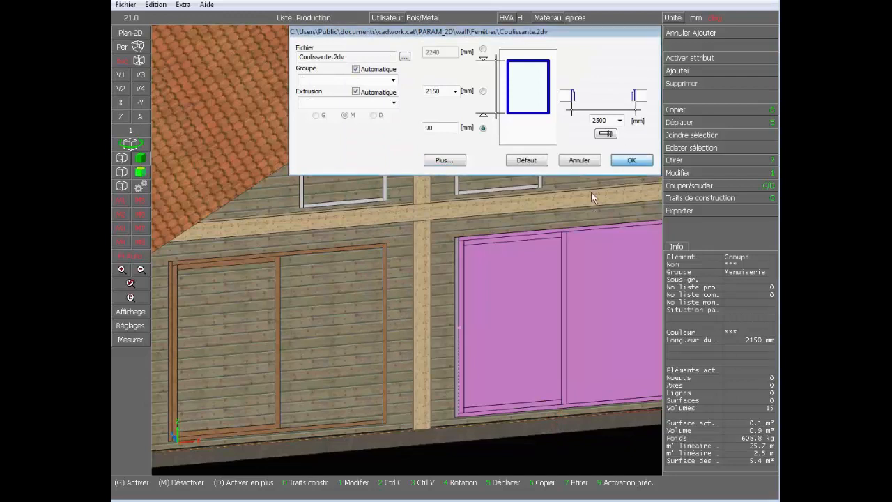
left_click(632, 161)
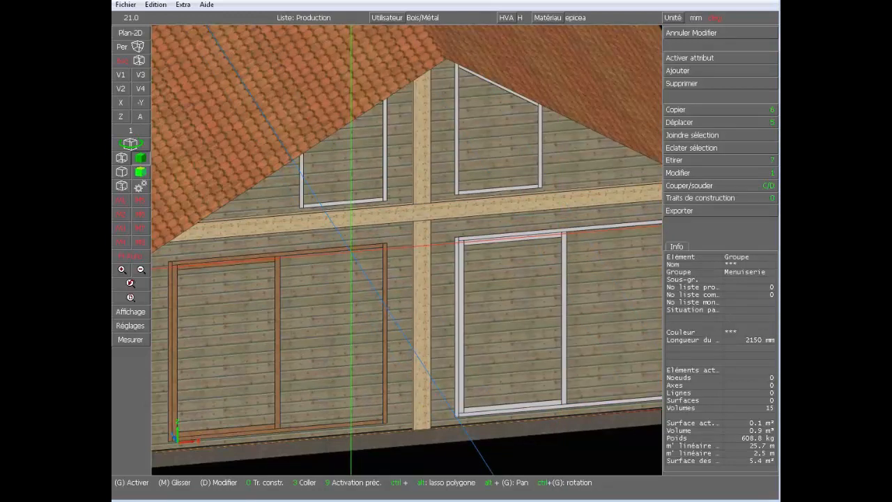
Step: Change the material of the left sliding window from the front wall to PVC
double_click(351, 251)
left_click(445, 160)
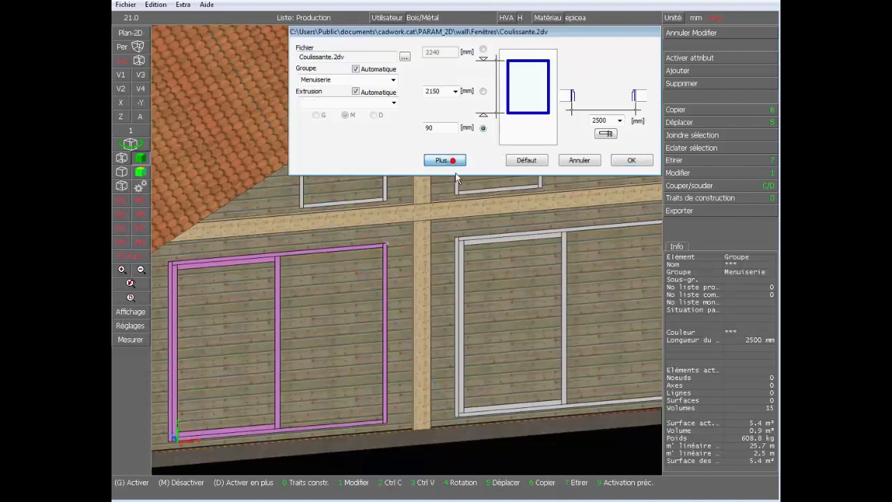
left_click(569, 202)
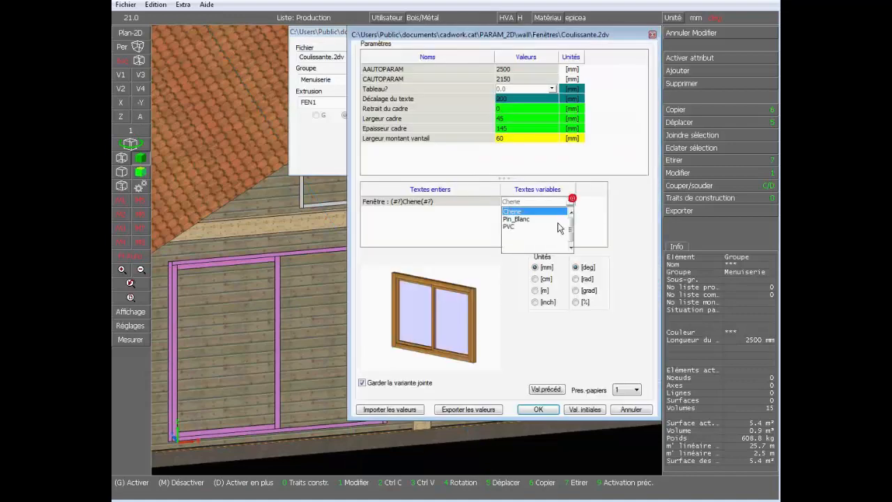
left_click(536, 223)
left_click(541, 409)
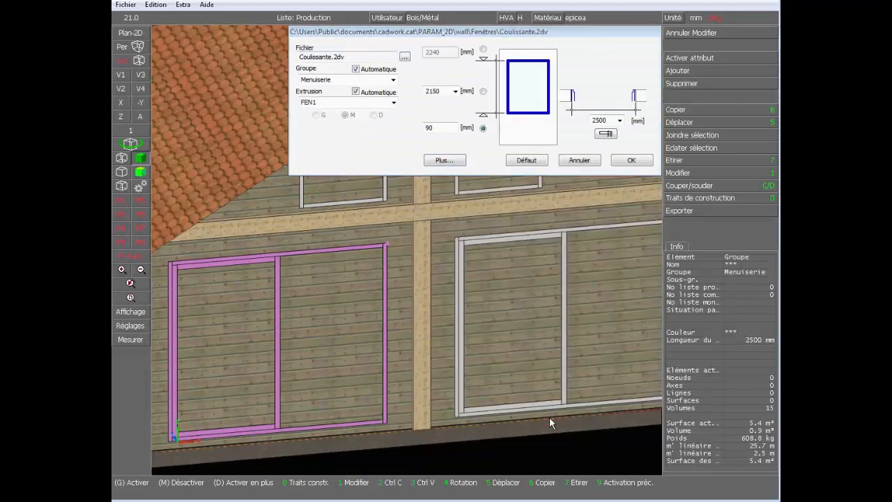
left_click(629, 159)
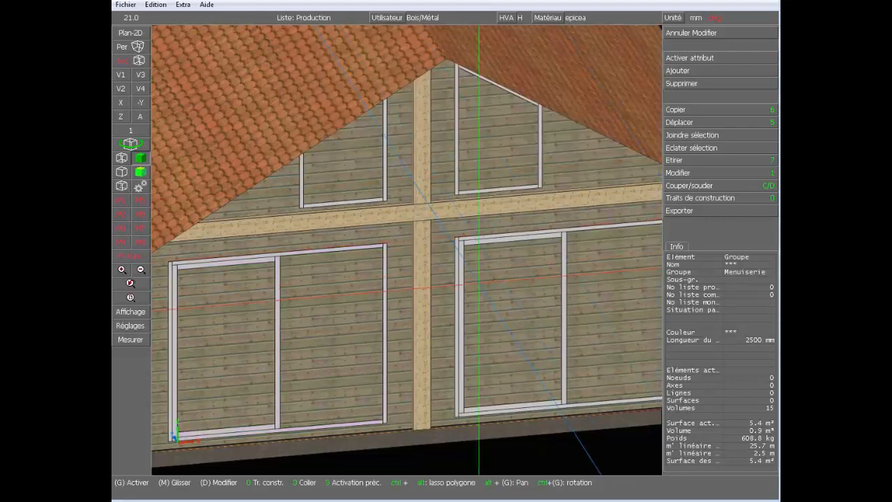
Step: Activate the terrace's side wall, then switch to the Plans archi PDF and examine the window dimensions on the side elevation
scroll(406, 279, "down", 6)
right_click(396, 314)
left_click(390, 349)
scroll(390, 348, "up", 5)
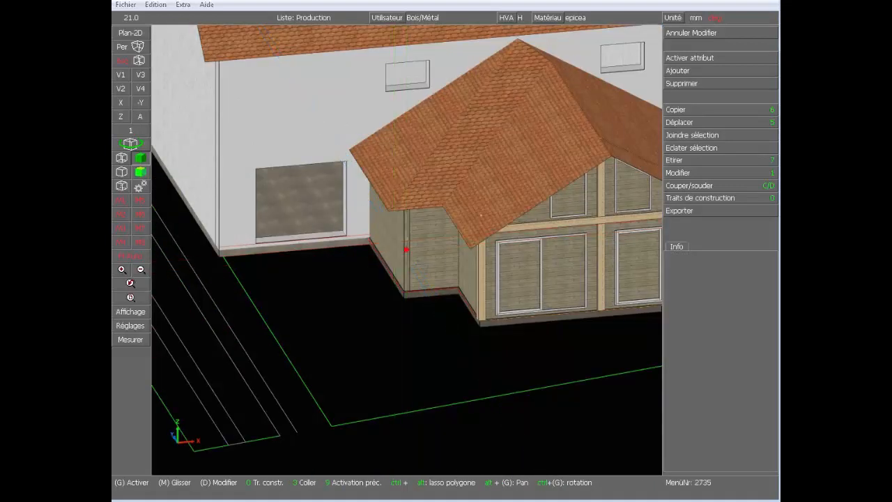
left_click(368, 255)
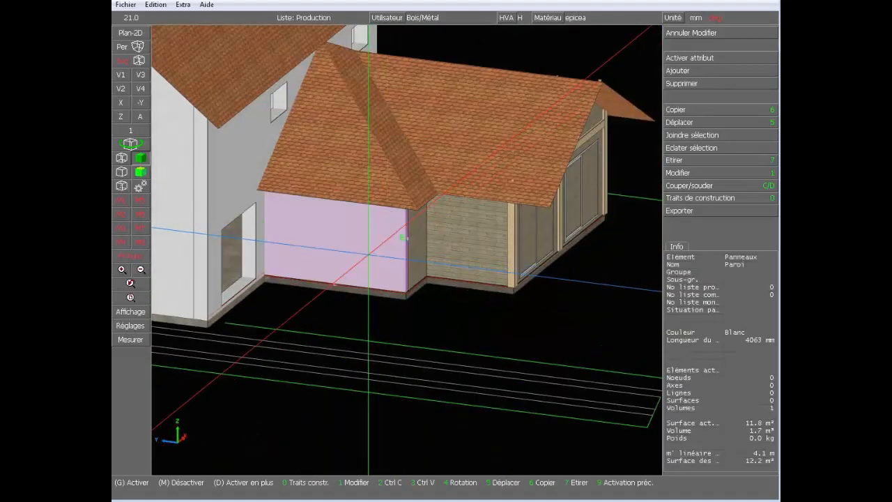
double_click(368, 254)
left_click(652, 144)
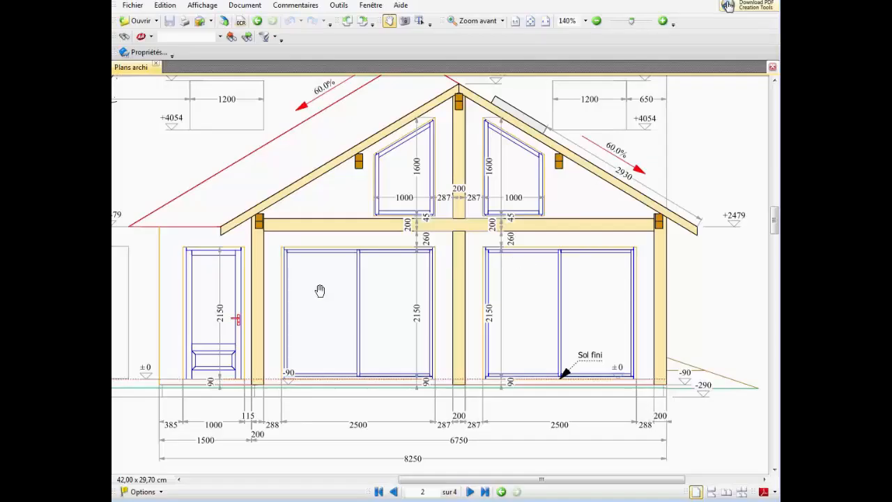
scroll(322, 280, "down", 12)
left_click_drag(244, 306, 670, 197)
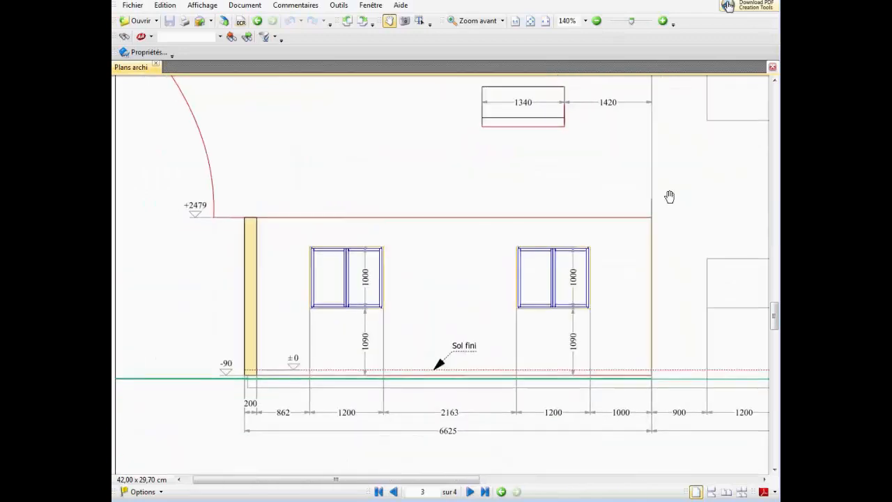
Step: Look up the window offset on page 4 of the PDF, then draw a construction line 782 mm from the side wall's left edge
scroll(456, 206, "down", 12)
left_click_drag(457, 211, 53, 201)
left_click_drag(329, 294, 253, 195)
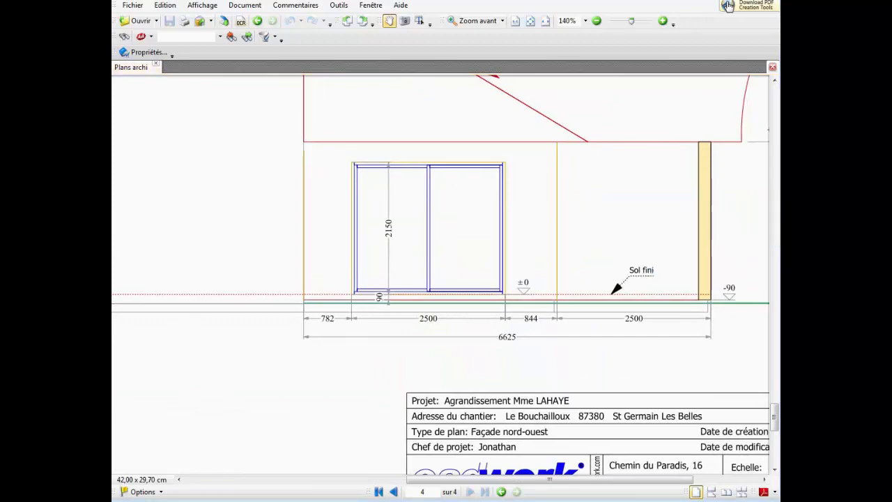
key("alt+Tab")
left_click(405, 268)
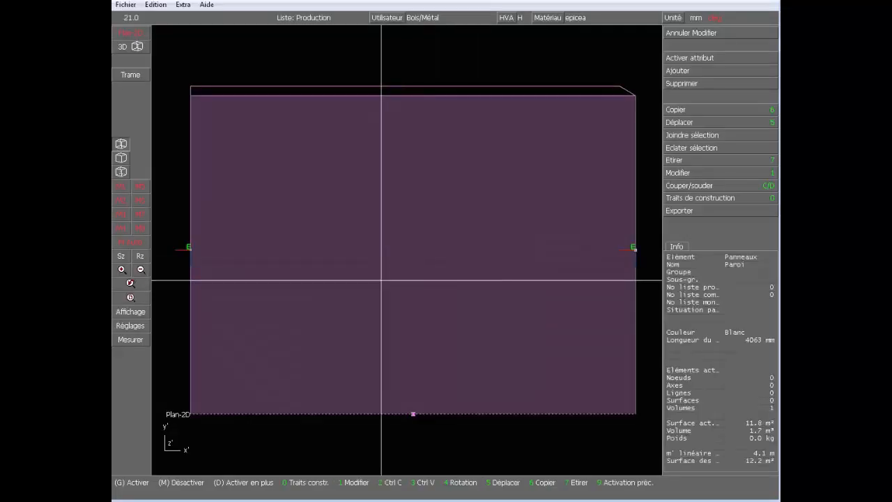
middle_click(341, 466)
key("0")
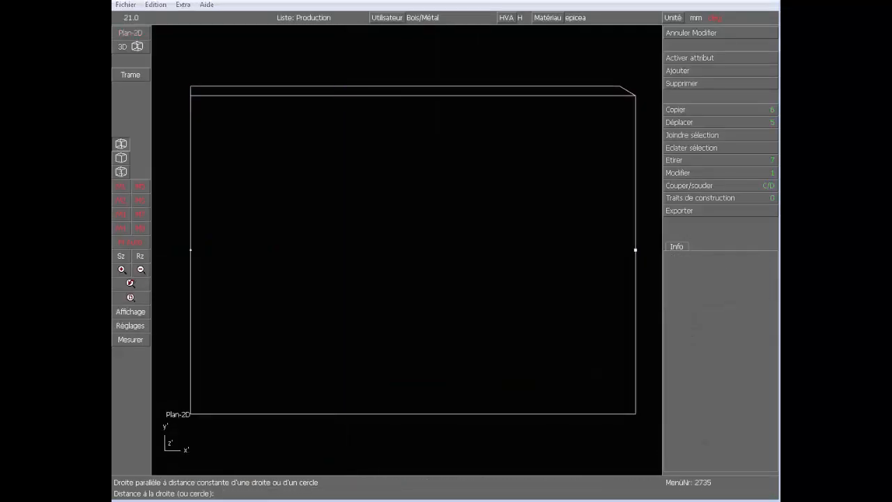
left_click(195, 272)
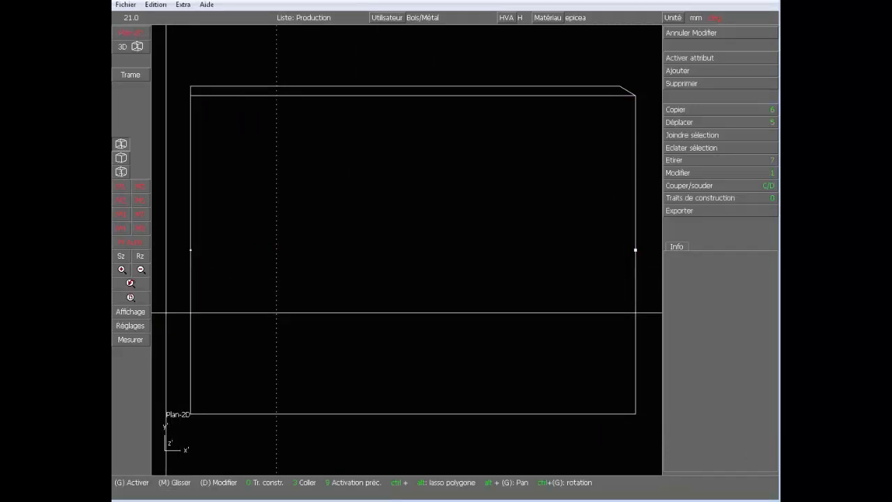
Step: Insert the 2500 x 2150 mm PVC sliding window, right-referenced with a 90 mm sill, where the construction line meets the wall's lower edge
left_click(724, 50)
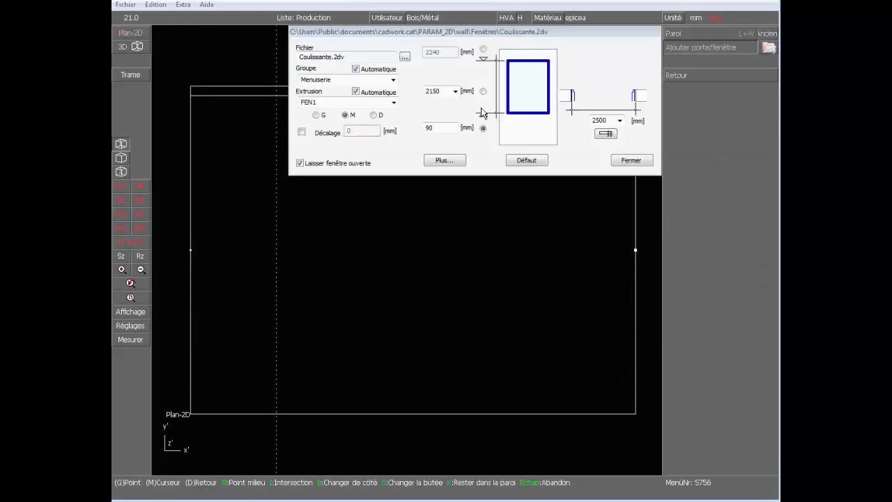
left_click(446, 161)
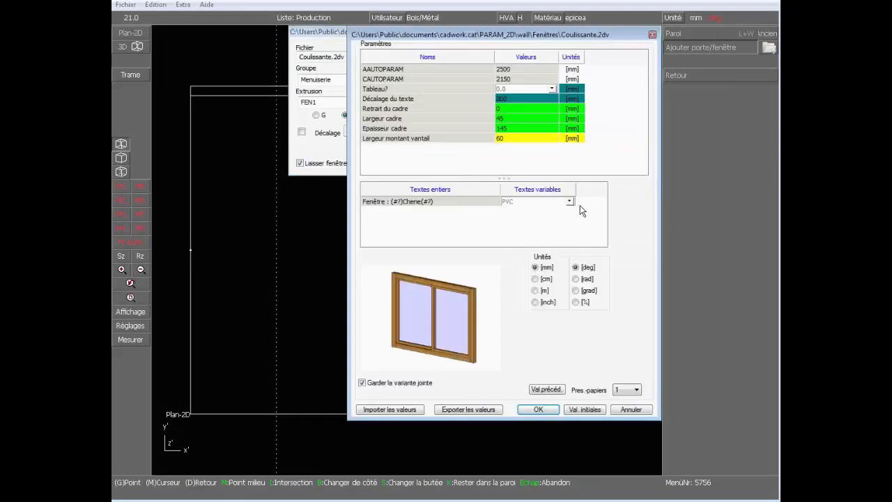
left_click(540, 411)
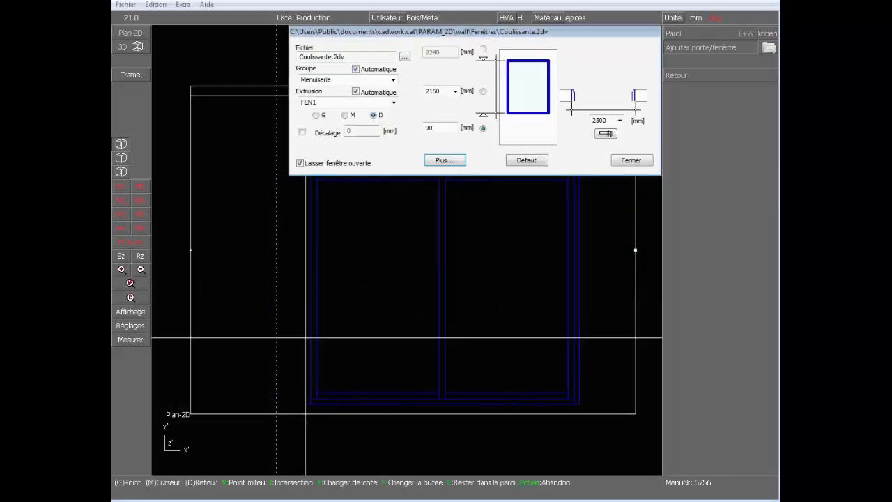
left_click(278, 414)
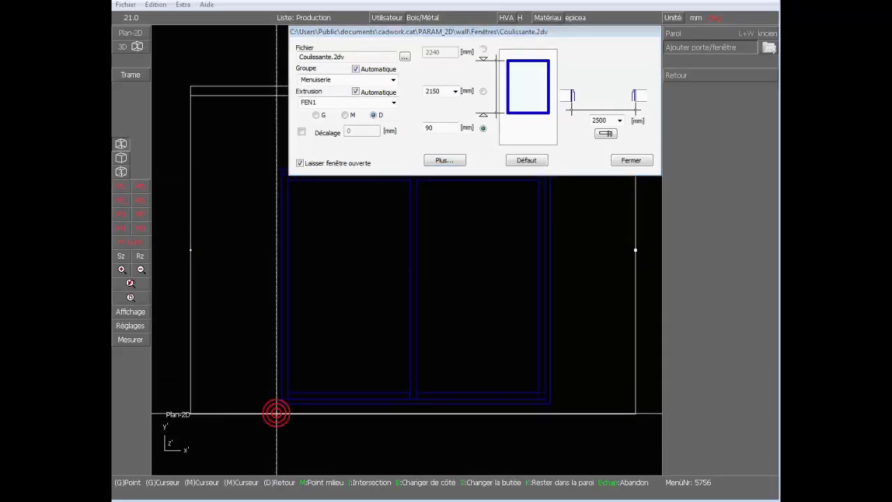
right_click(404, 288)
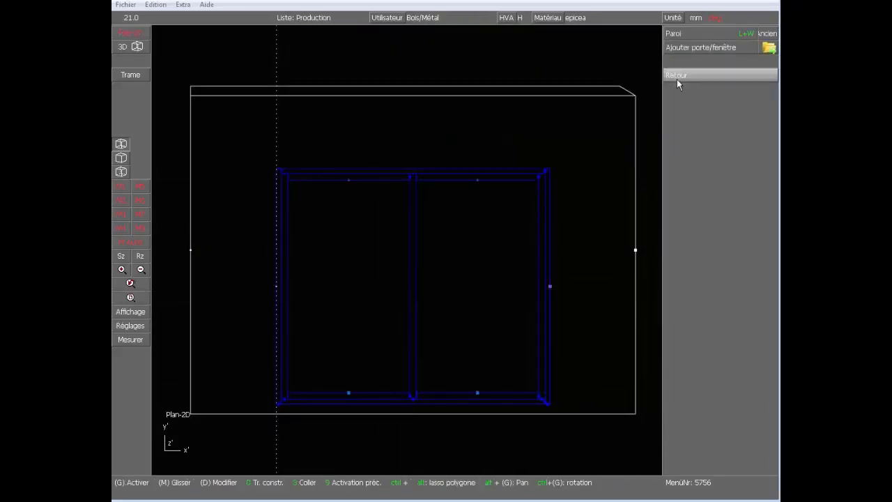
left_click(673, 75)
left_click(133, 46)
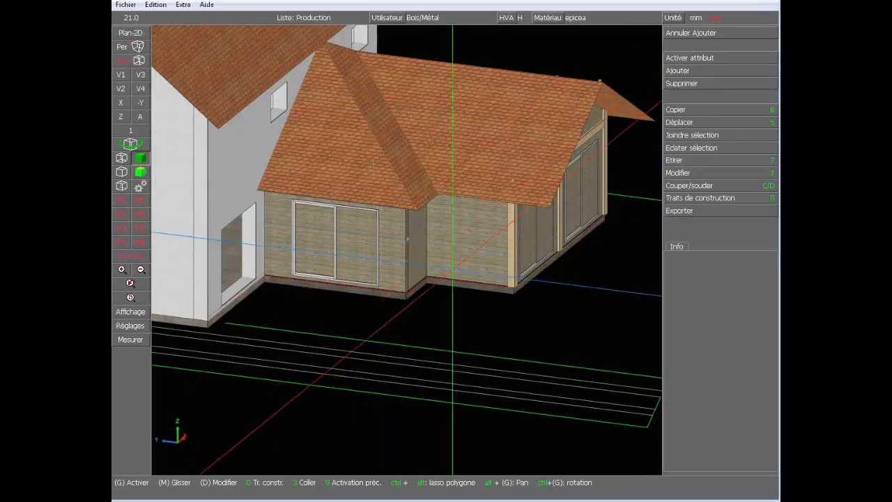
Step: Activate the short return wall together with the front corner post and show both in the wall's 2D plane
scroll(404, 252, "up", 2)
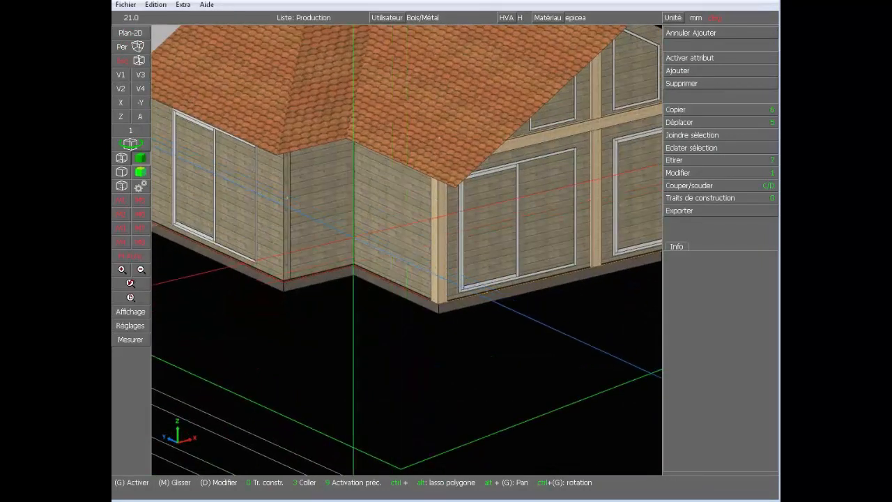
left_click(315, 218)
double_click(315, 218)
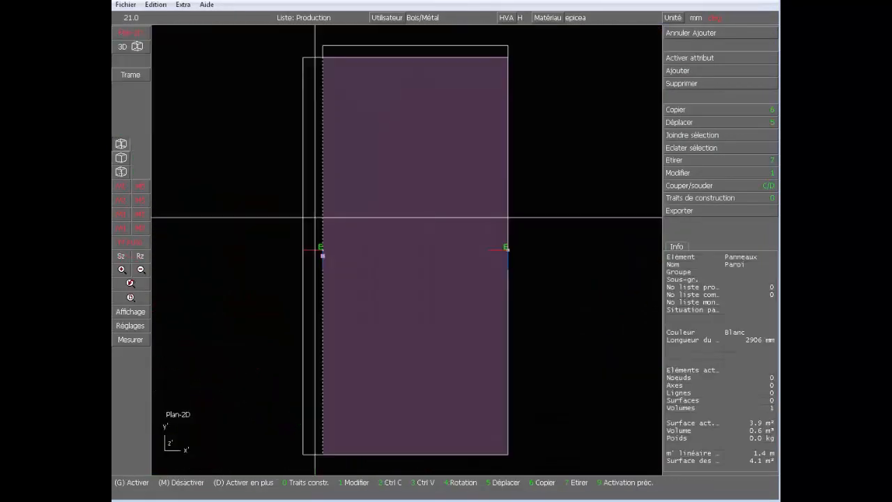
left_click(136, 46)
left_click(437, 225)
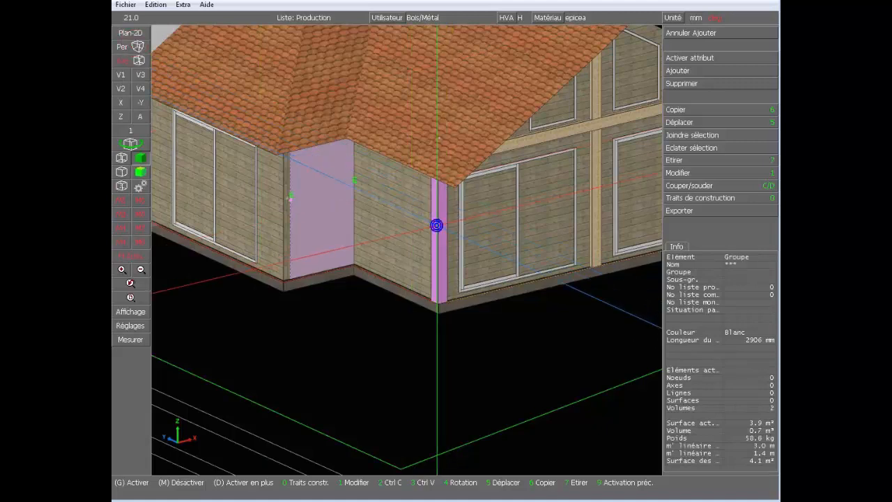
double_click(436, 225)
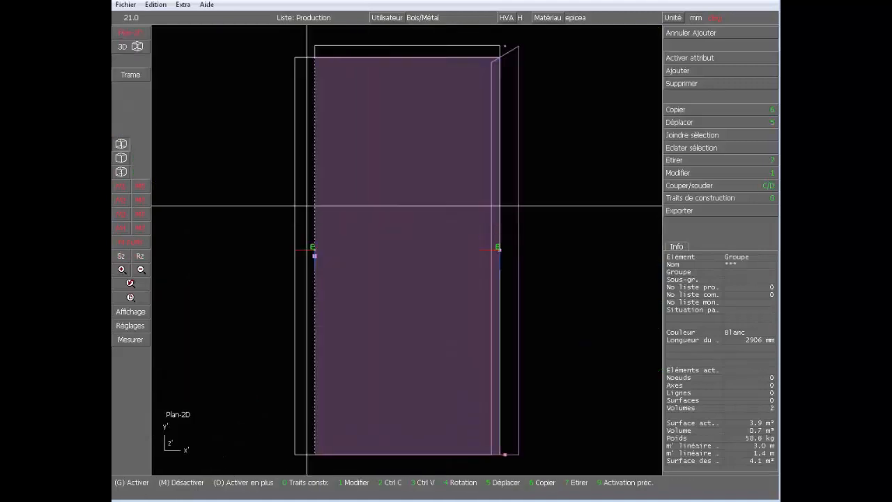
Step: Switch to the Plans archi PDF and examine the glazed door's dimensions and offset from the post on the south-west facade, page 2
key("alt+Tab")
scroll(619, 317, "up", 4)
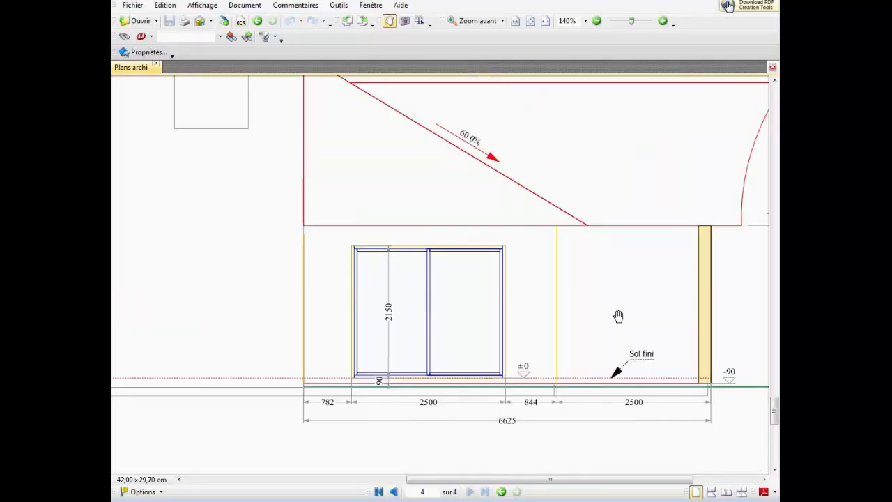
scroll(610, 311, "up", 4)
left_click_drag(496, 302, 765, 279)
left_click_drag(414, 205, 657, 237)
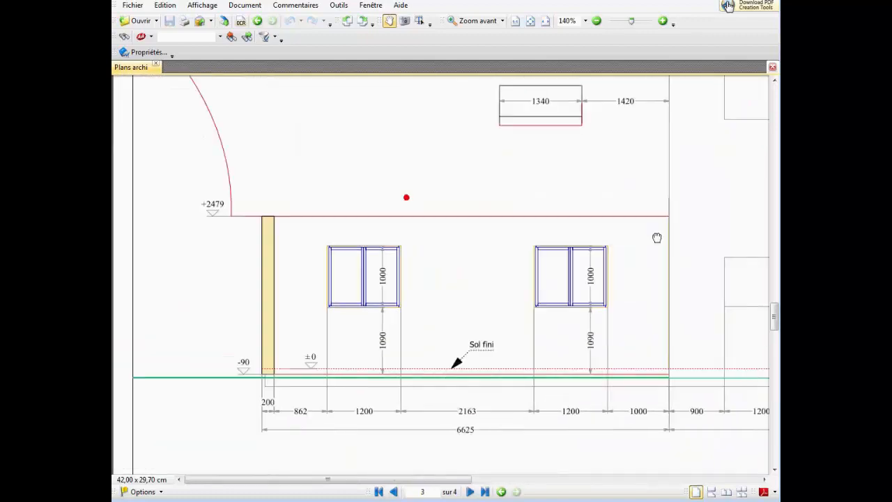
scroll(366, 236, "up", 2)
scroll(366, 237, "up", 6)
left_click_drag(627, 277, 288, 131)
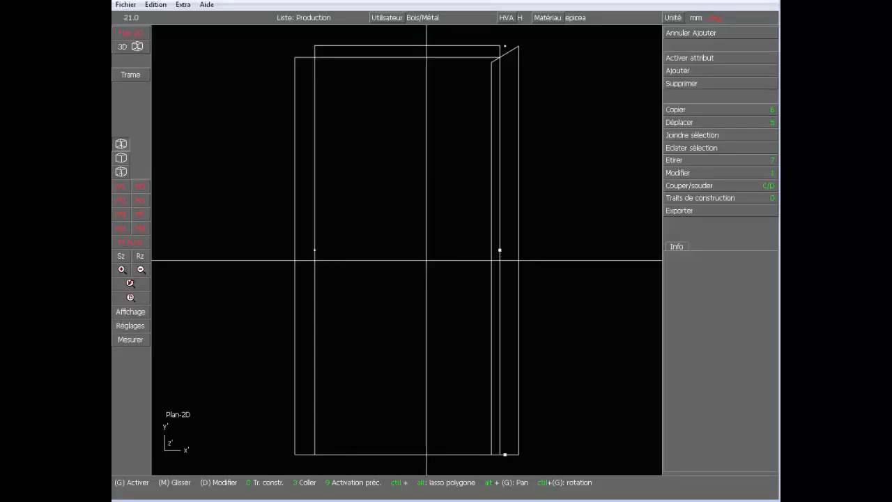
Step: Back in the wall's 2D plane, draw a construction line parallel to the post's left edge at a distance of 115 mm
type("0115")
key("Return")
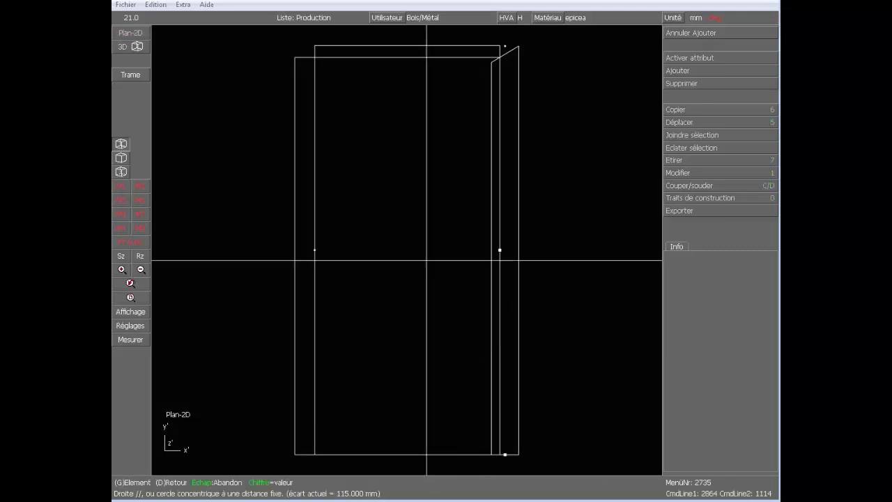
left_click(484, 262)
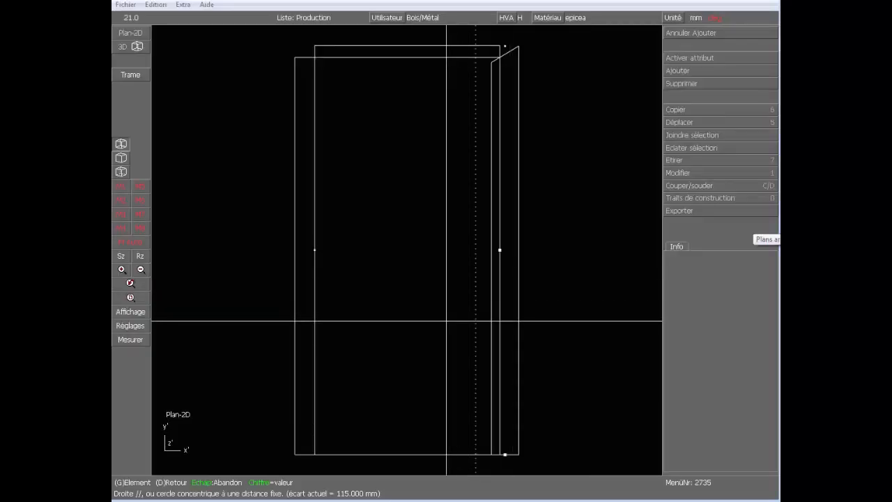
right_click(560, 176)
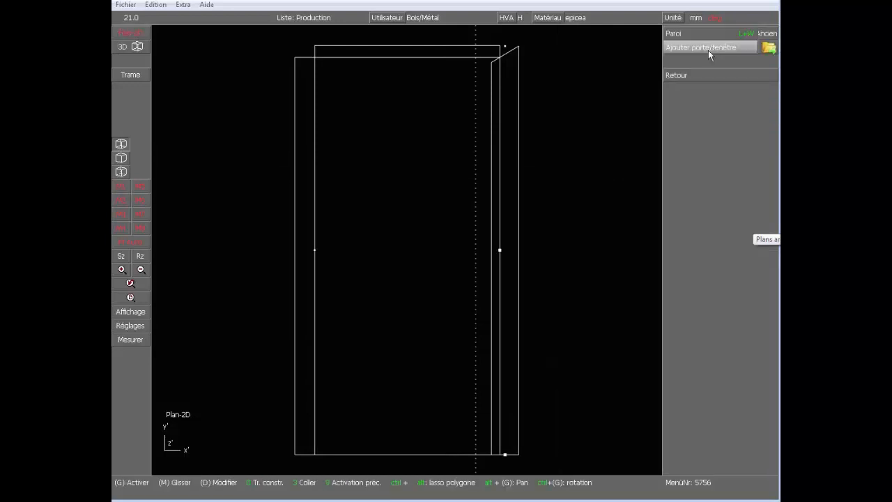
Step: Start adding a door and choose the file porte vitré 1 battant.2dv from the porte d'entrée folder
left_click(702, 46)
left_click(404, 57)
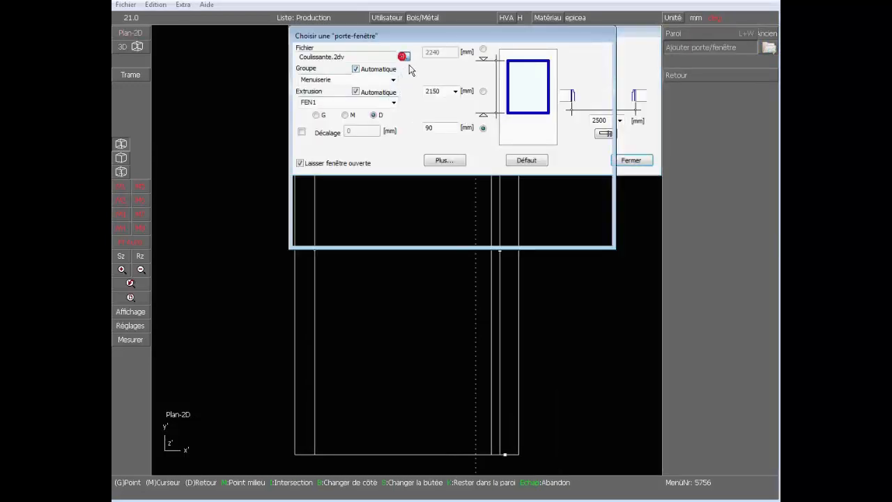
left_click(461, 83)
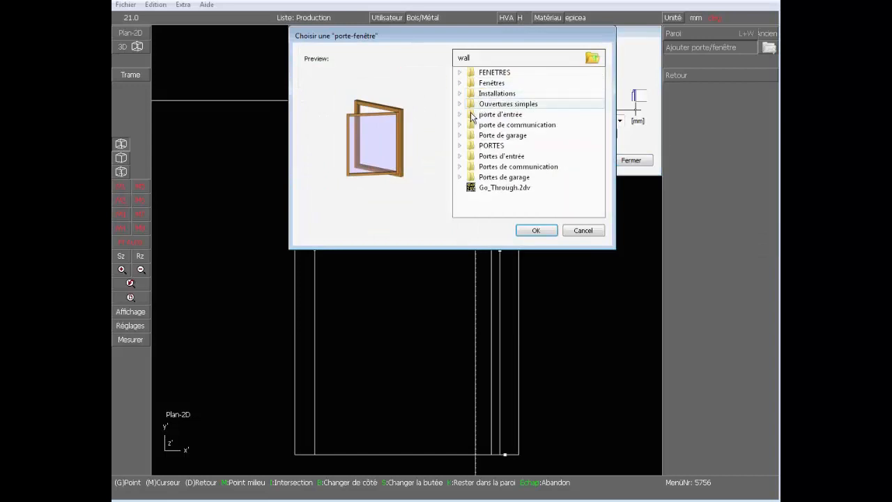
left_click(460, 114)
left_click(527, 177)
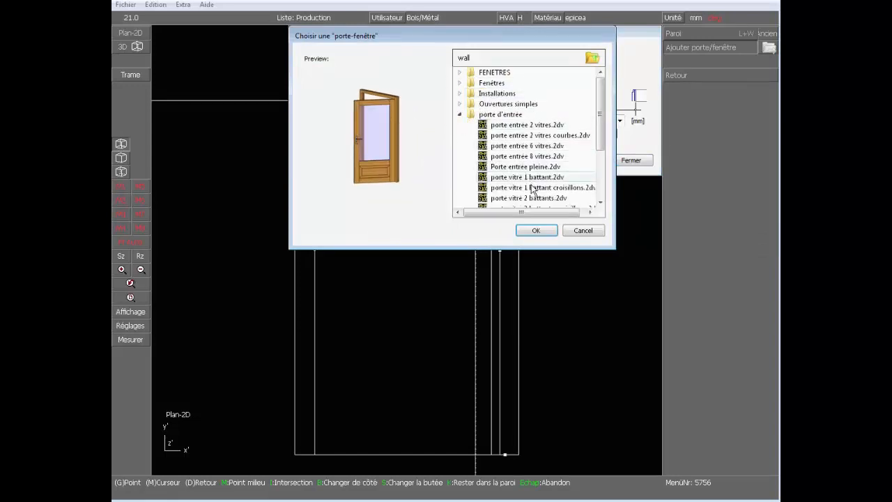
left_click(516, 177)
left_click(539, 231)
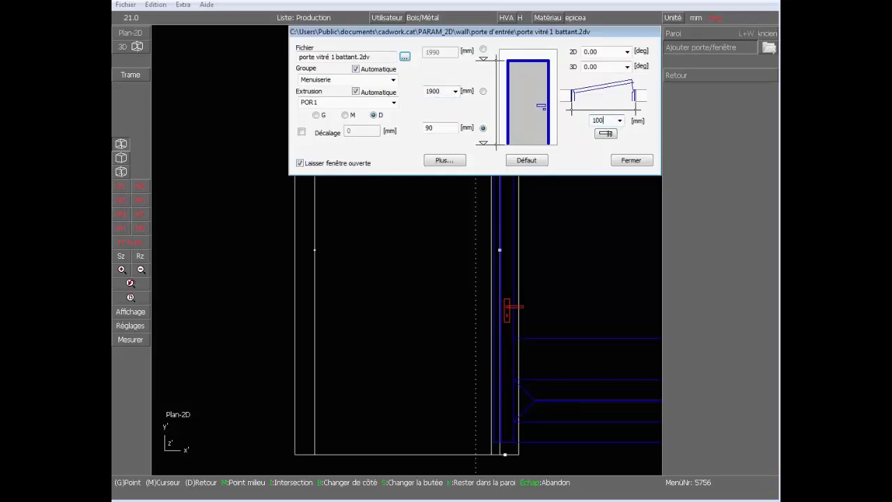
Step: Set the glazed door's width to 1000 mm and change its material to match the PVC windows
left_click(447, 161)
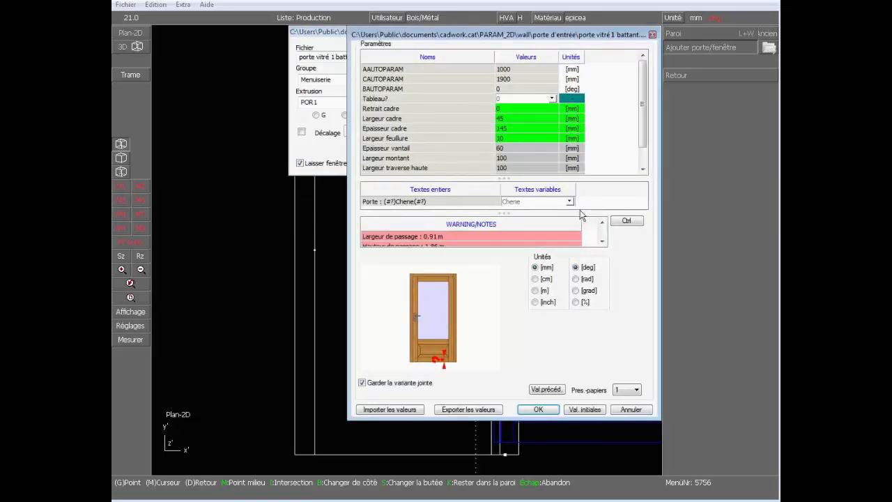
left_click(570, 201)
left_click(523, 219)
left_click(539, 409)
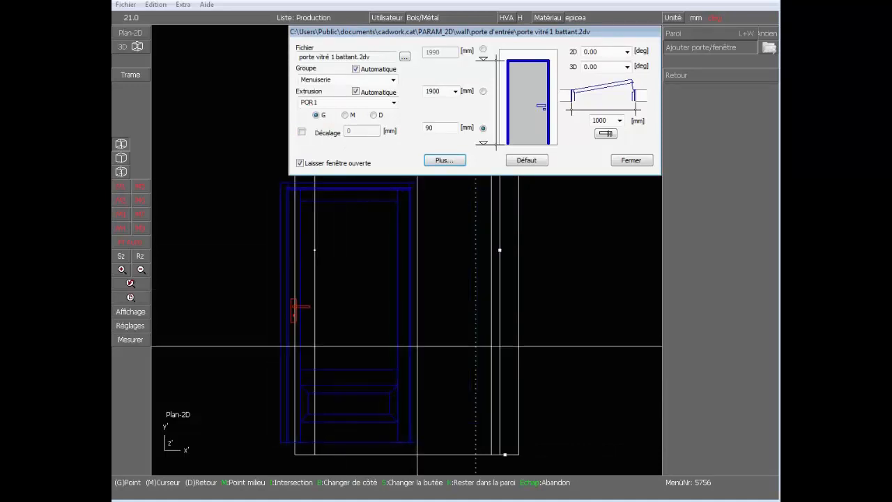
Step: Flip the door's handle side and place it, left-referenced, where the construction line meets the wall's lower edge, then return to 3D
key("s")
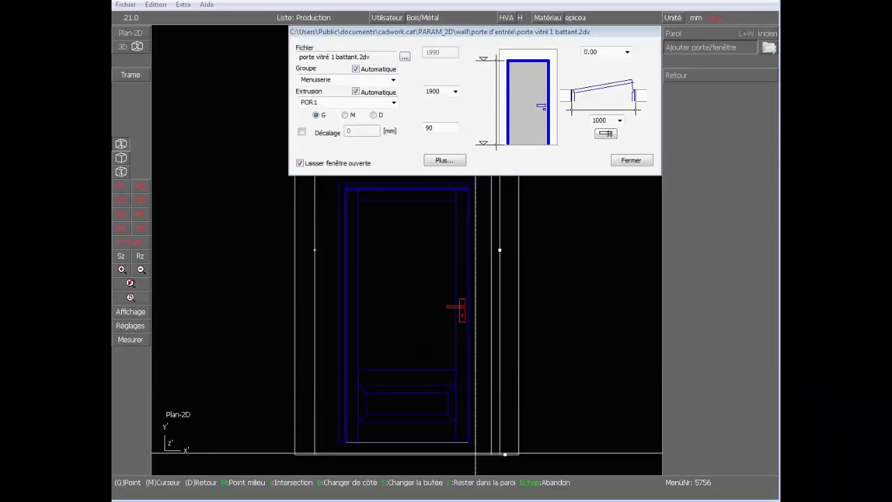
left_click(476, 453)
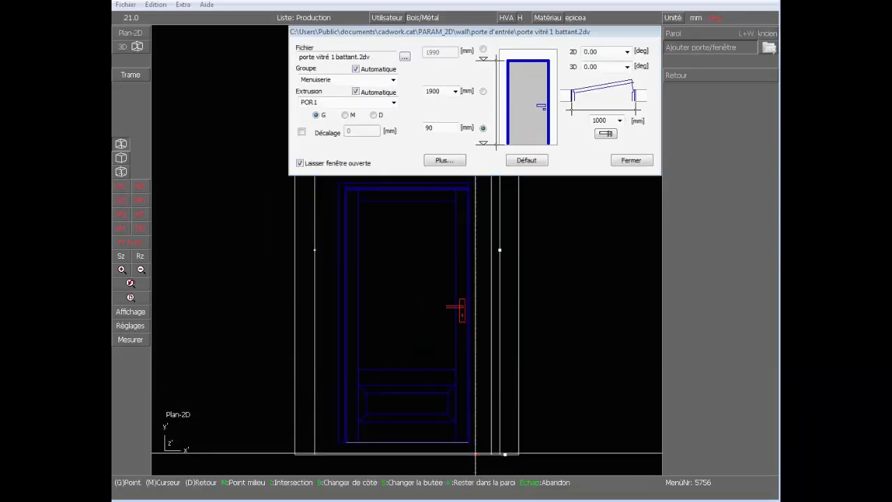
right_click(385, 303)
right_click(642, 137)
right_click(628, 132)
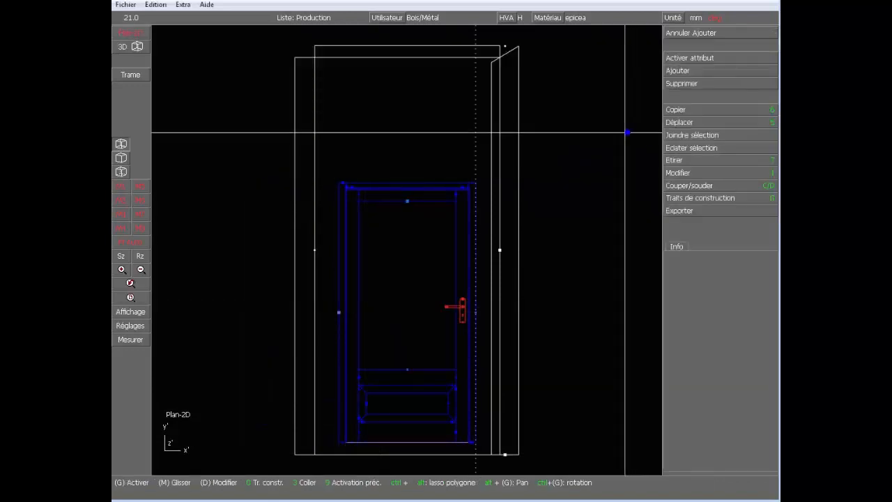
left_click(602, 147)
left_click(137, 46)
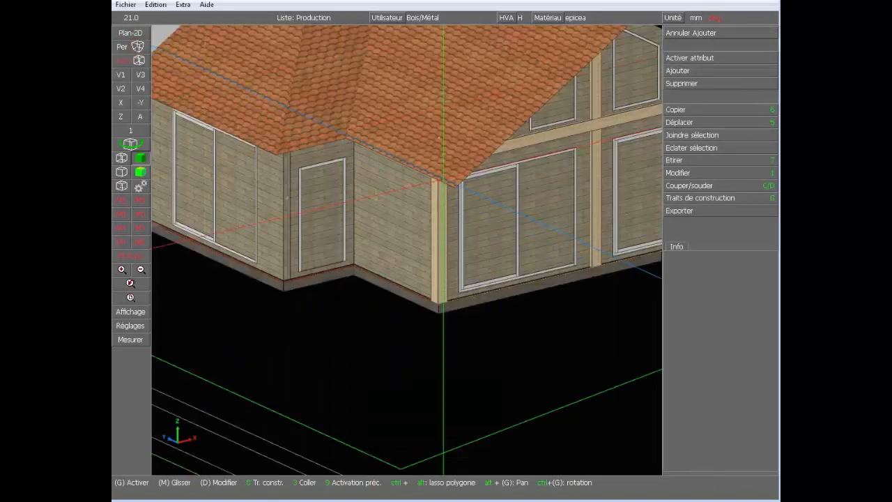
Step: Show the opposite side wall's front panel in its 2D plane, deactivate it, and look up the side windows in the Plans archi PDF
scroll(378, 247, "down", 2)
middle_click(512, 241)
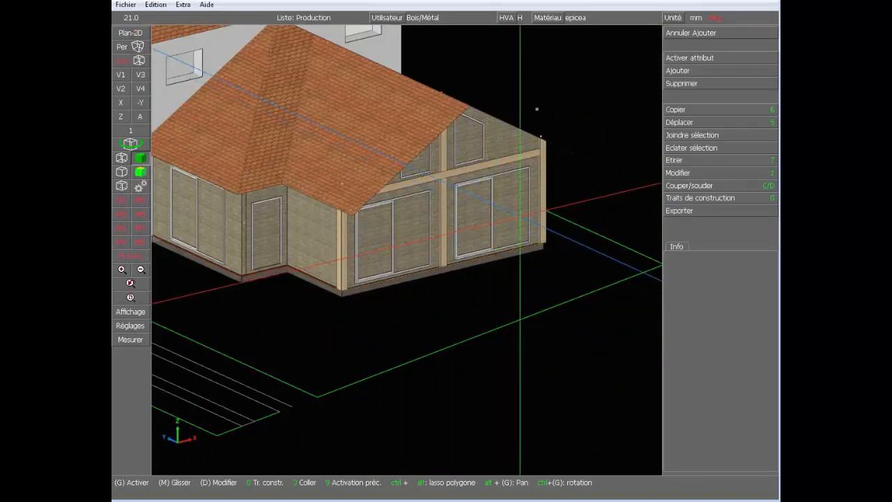
left_click_drag(533, 213, 327, 233, "ctrl")
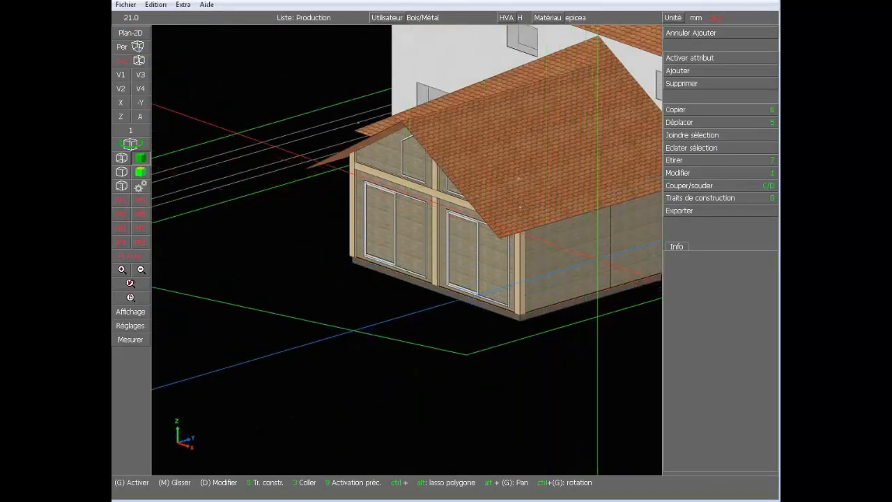
scroll(601, 256, "up", 1)
left_click(372, 240)
key("F2")
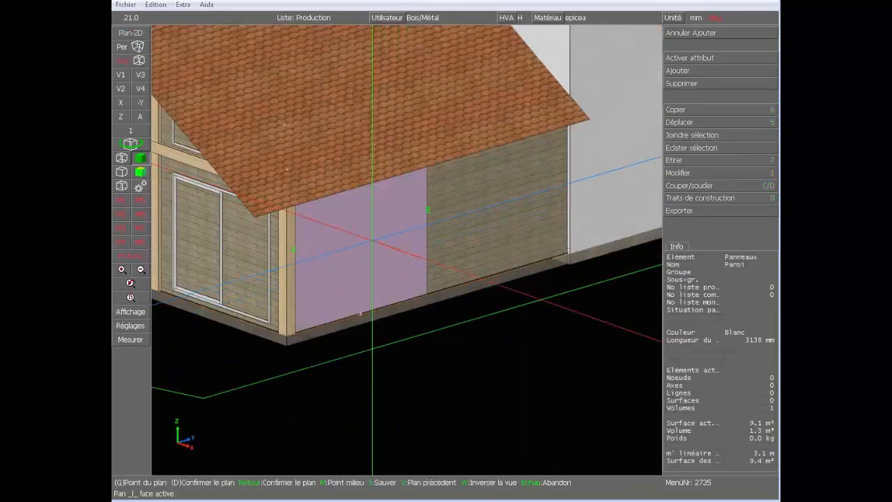
right_click(372, 241)
middle_click(402, 377)
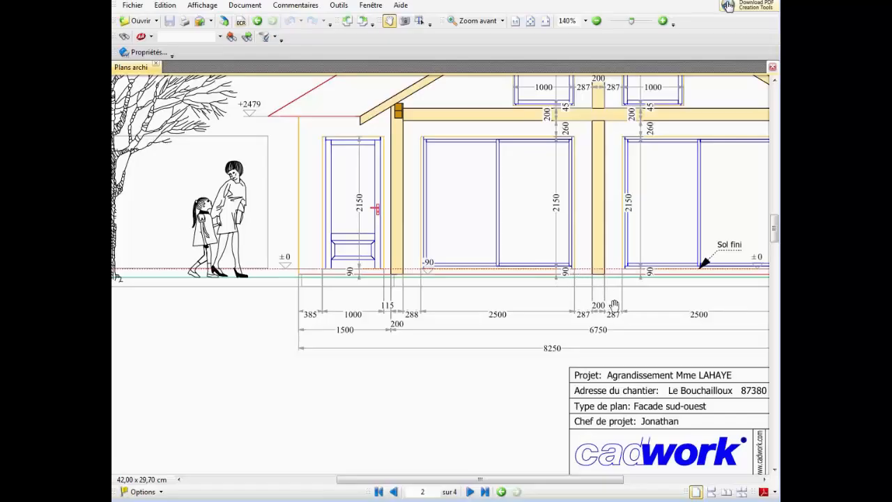
scroll(614, 305, "down", 10)
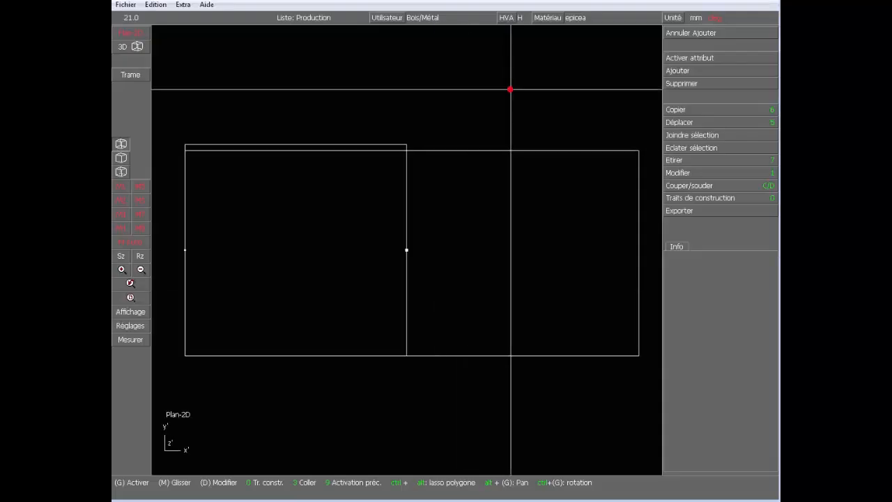
Step: Add a parallel construction line 1000 mm inward from the side wall's right edge, and a second one 1200 mm beyond it
type("p10")
type("000")
key("Return")
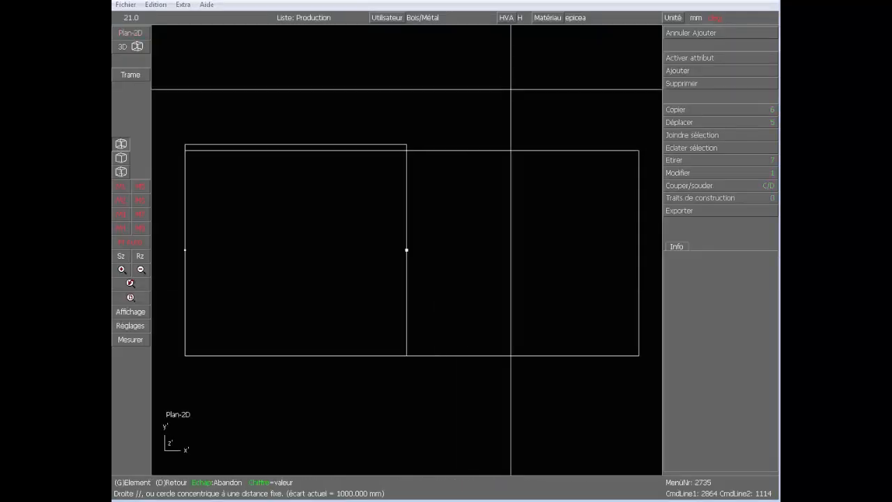
left_click(632, 261)
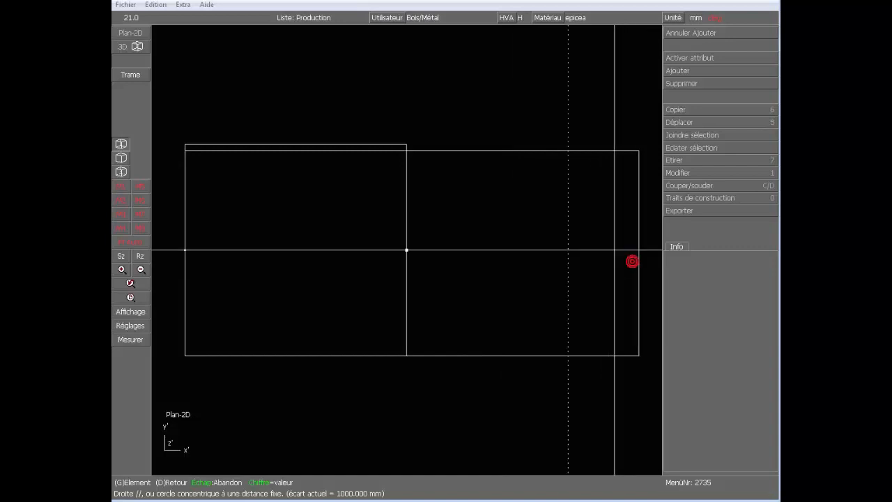
right_click(499, 123)
type("p120")
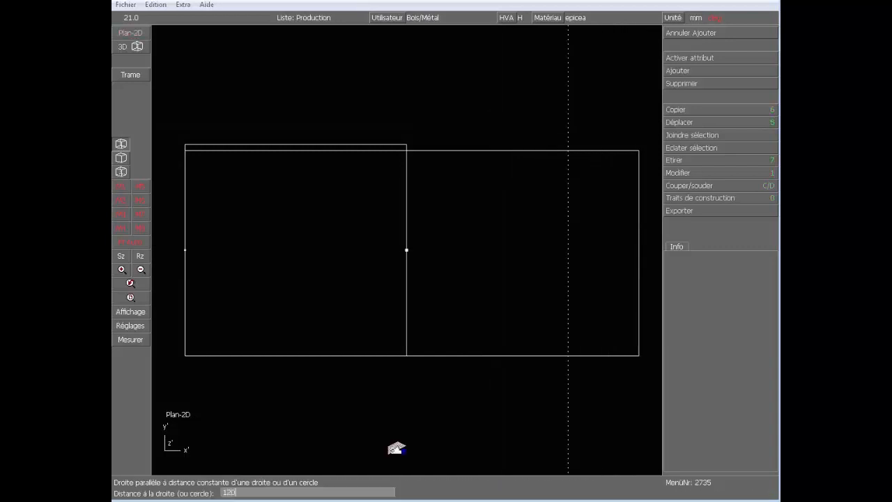
type("0")
key("Return")
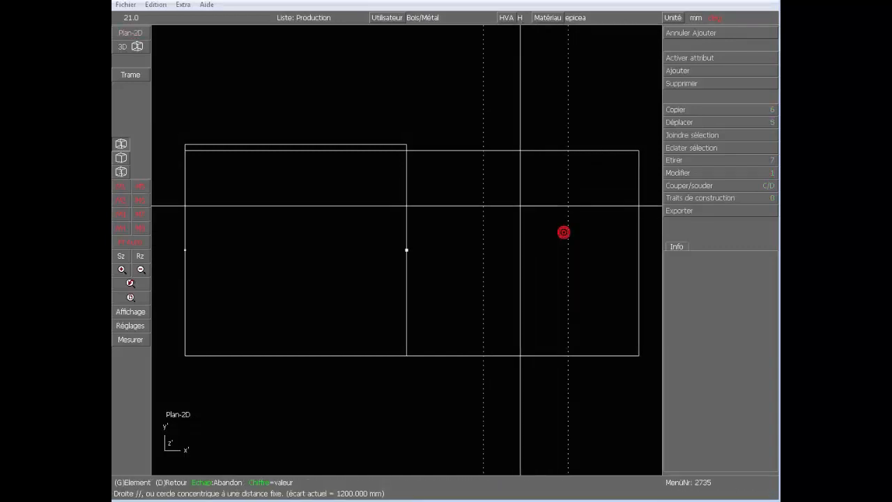
Step: Continue with parallel construction lines for the second window, offset 2163 mm from the last line and a further 1200 mm
type("2163")
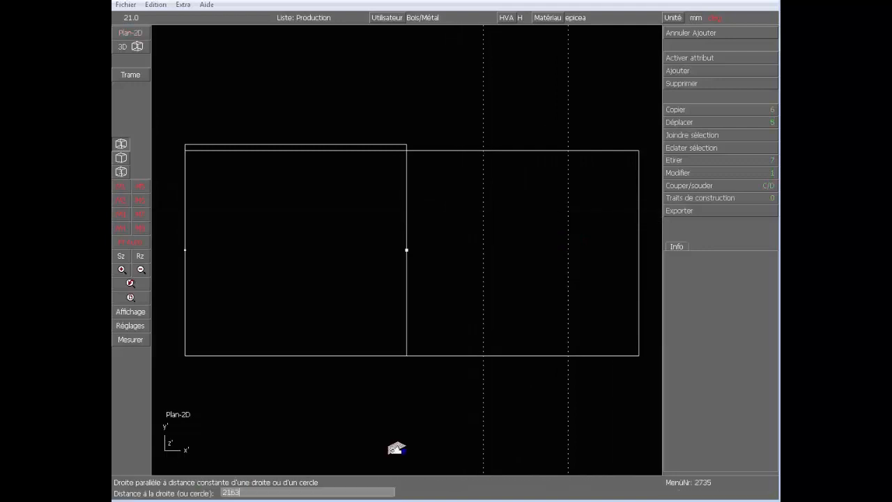
key("Return")
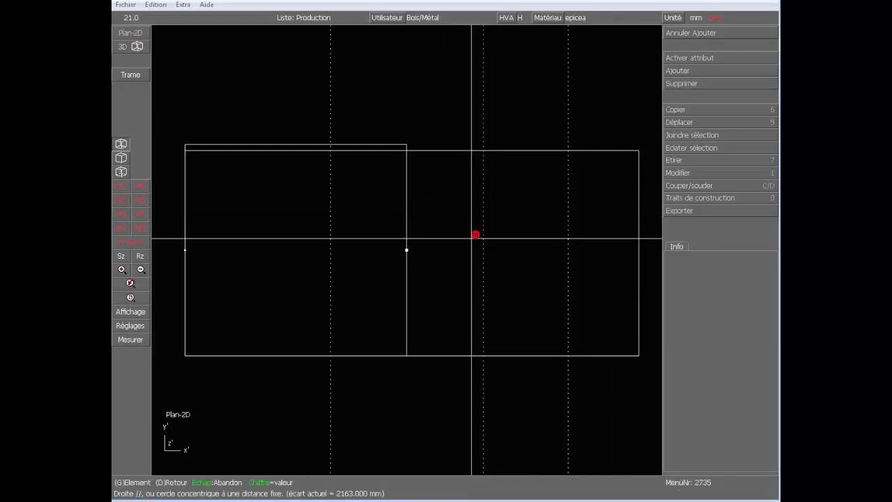
type("1200")
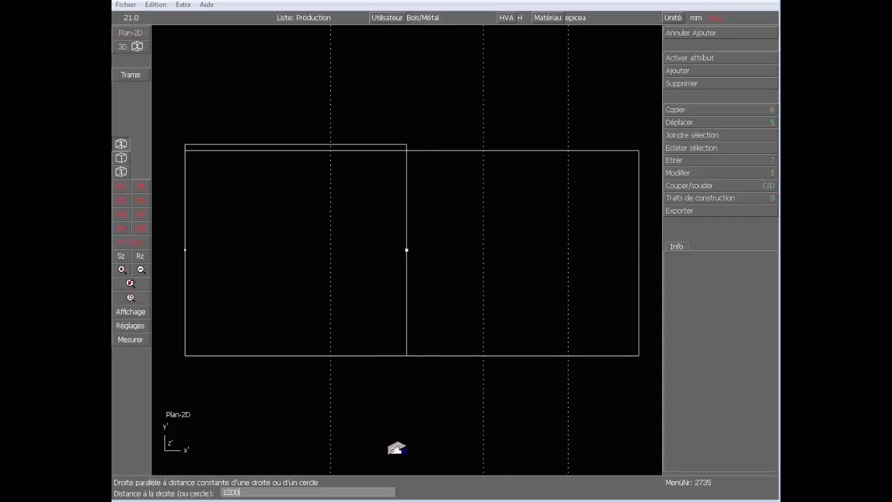
key("Return")
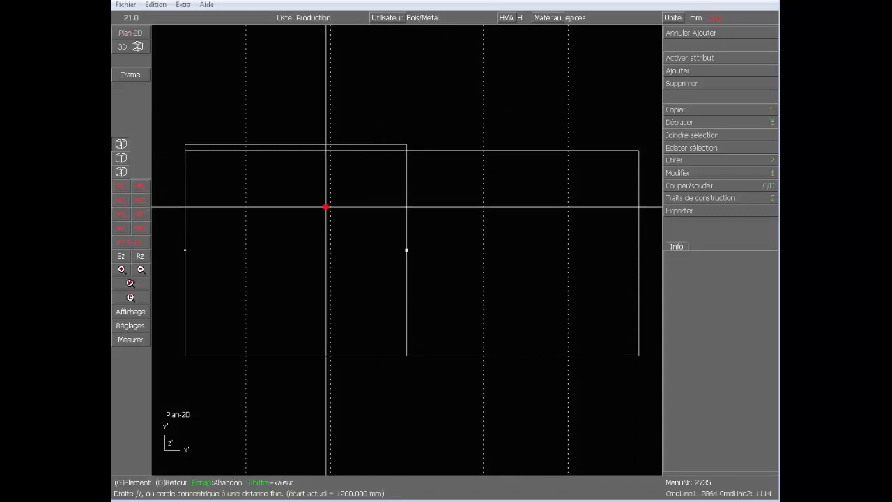
key("Escape")
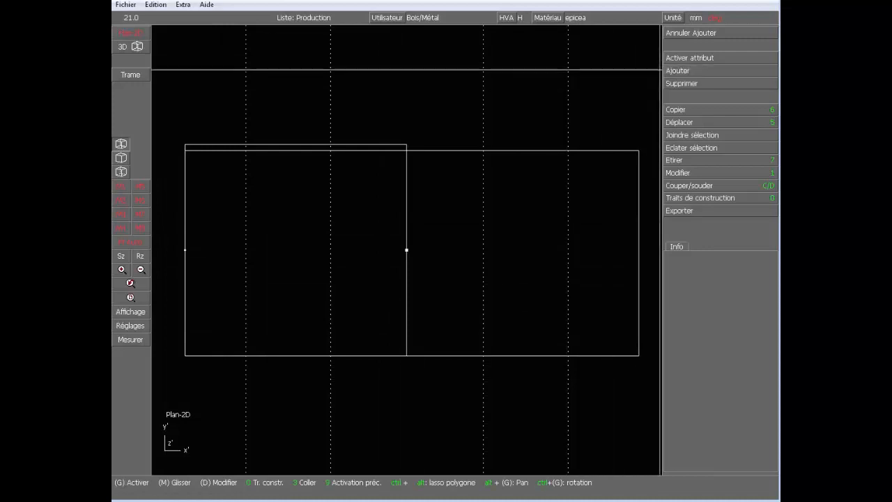
Step: Start adding a window to the side wall and choose the file 2 battants.2dv from the Fenêtres folder
left_click(704, 71)
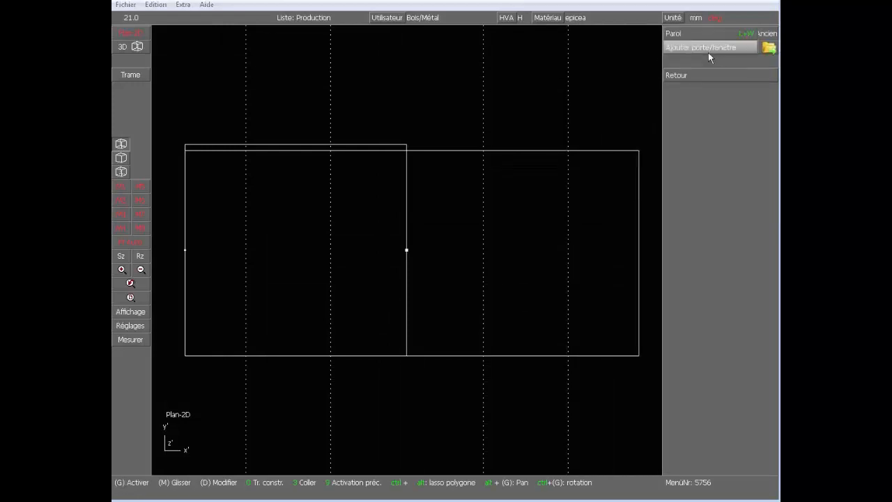
left_click(709, 53)
left_click(404, 60)
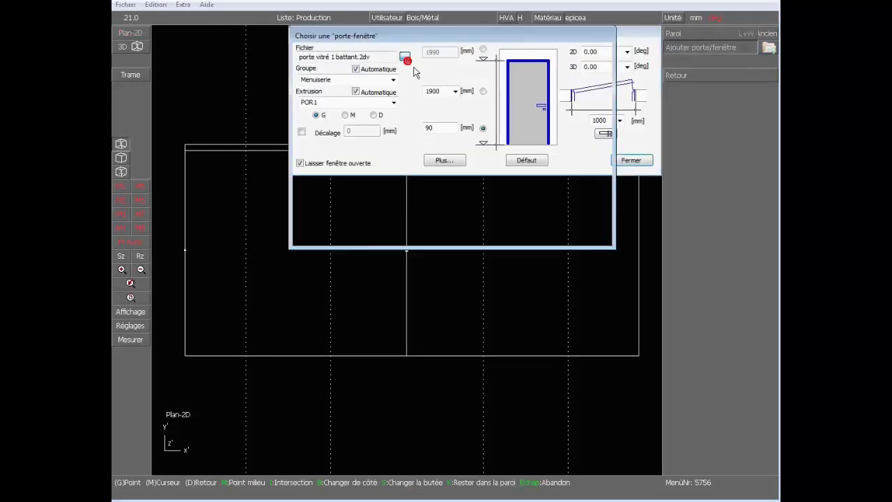
left_click(461, 83)
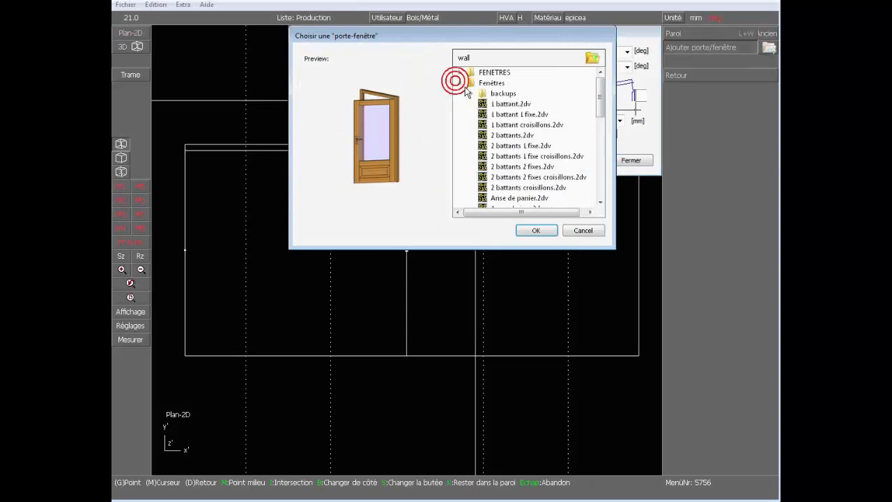
left_click(499, 134)
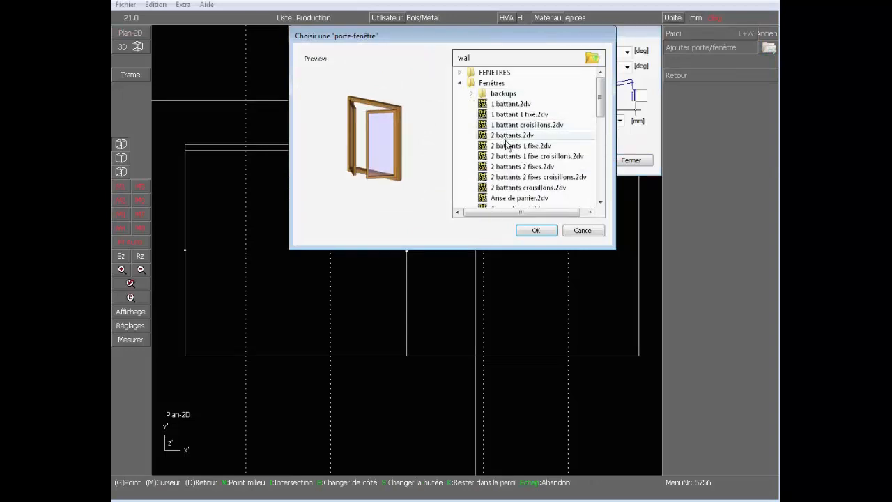
left_click(544, 231)
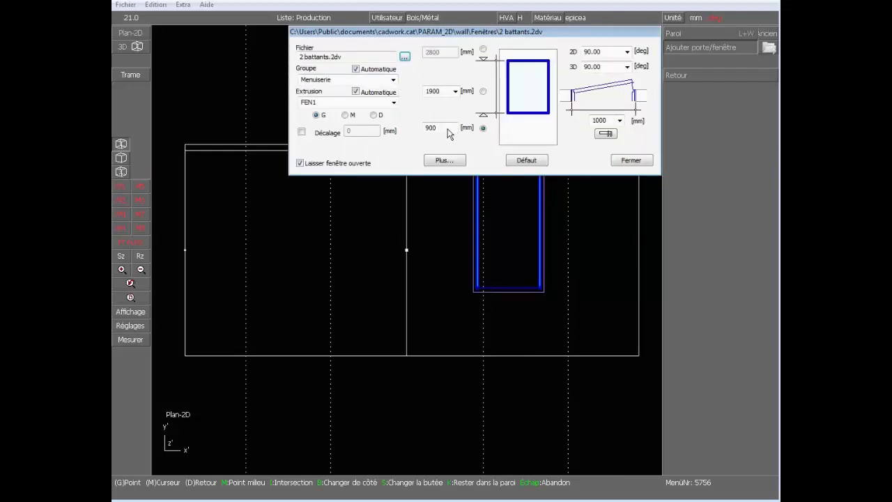
Step: Set the two-leaf window's sill height to 1090 mm, width to 1200 mm, height to 1000 mm and 3D opening angle to 0 degrees
left_click_drag(447, 133, 427, 133)
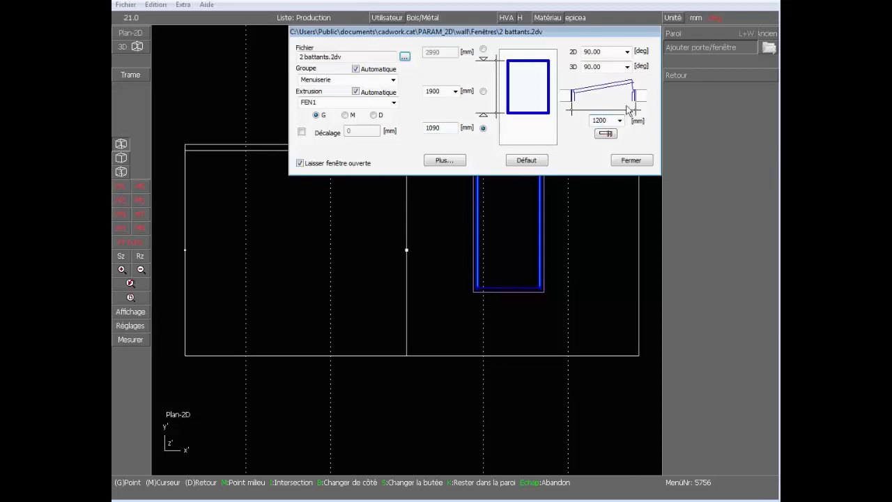
left_click(608, 66)
left_click(442, 91)
type("1")
key("Return")
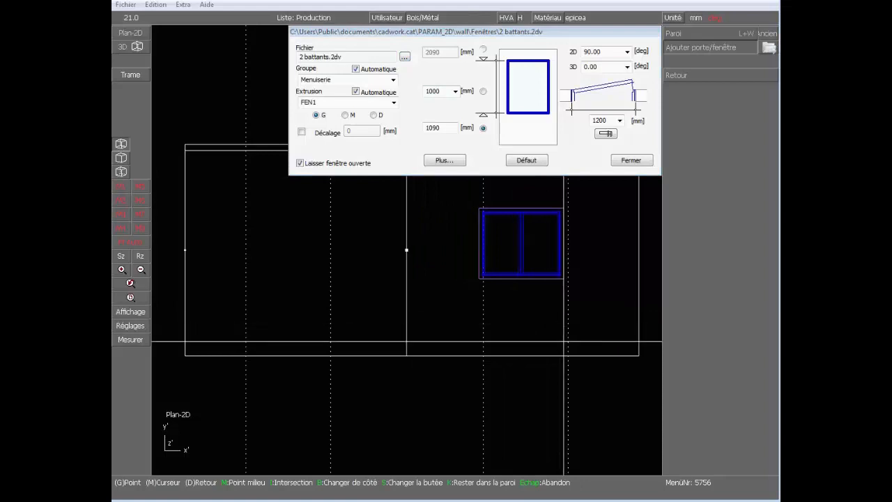
Step: Change the window's material to Lames PVC in its detailed parameters
left_click(446, 160)
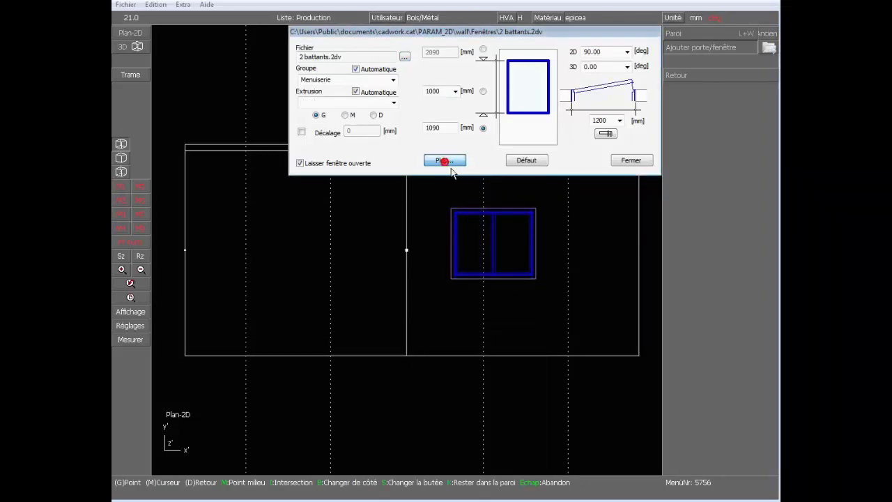
left_click(569, 201)
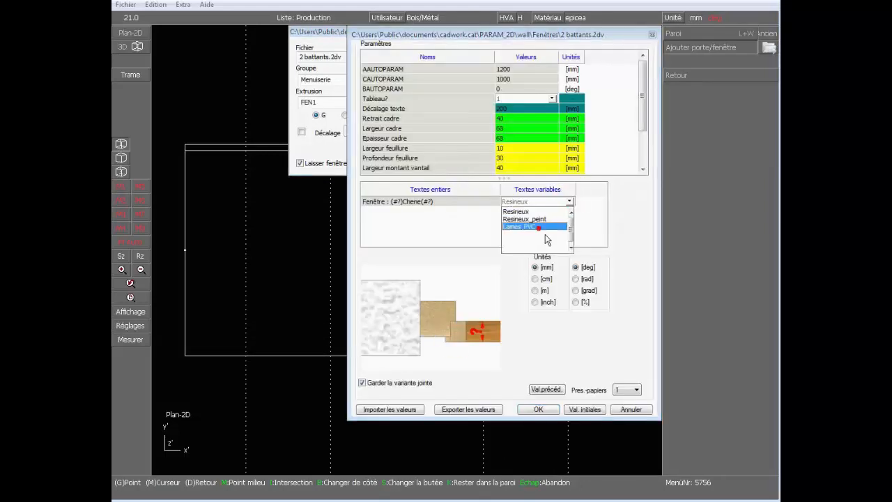
left_click(545, 227)
left_click(541, 409)
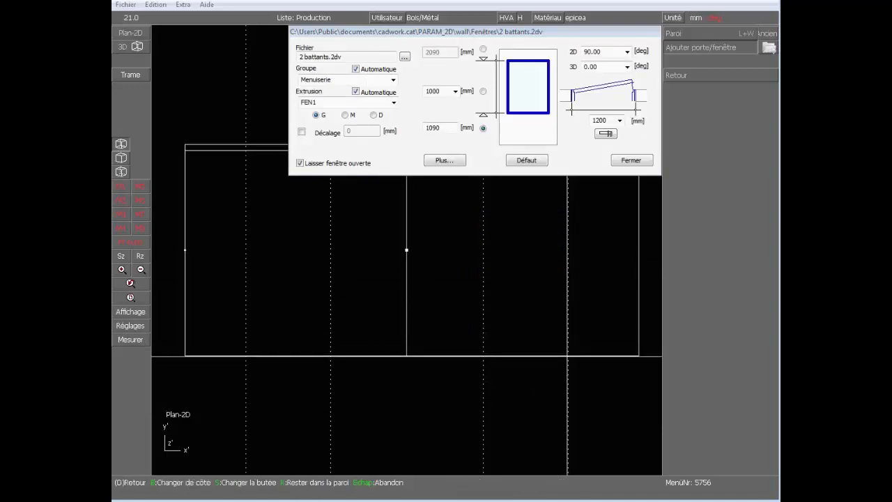
Step: Place the window twice where the right-hand line of each construction pair meets the wall's lower edge, then return to 3D
left_click(567, 354)
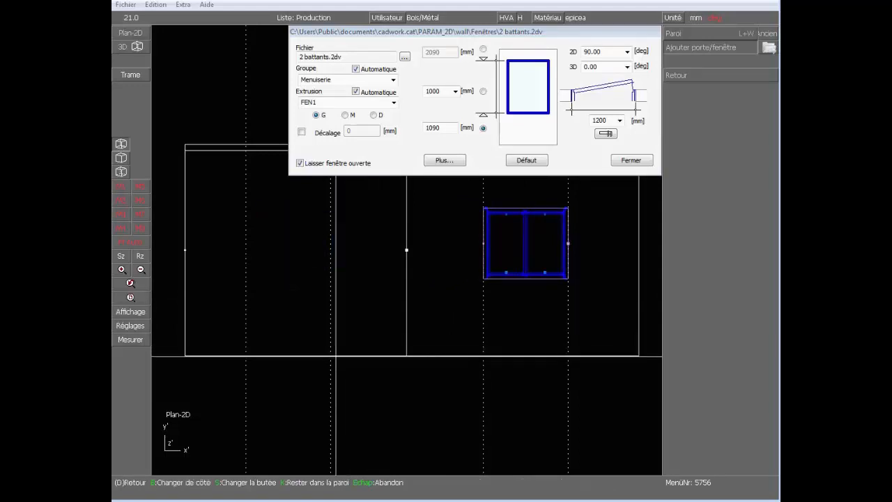
left_click(331, 354)
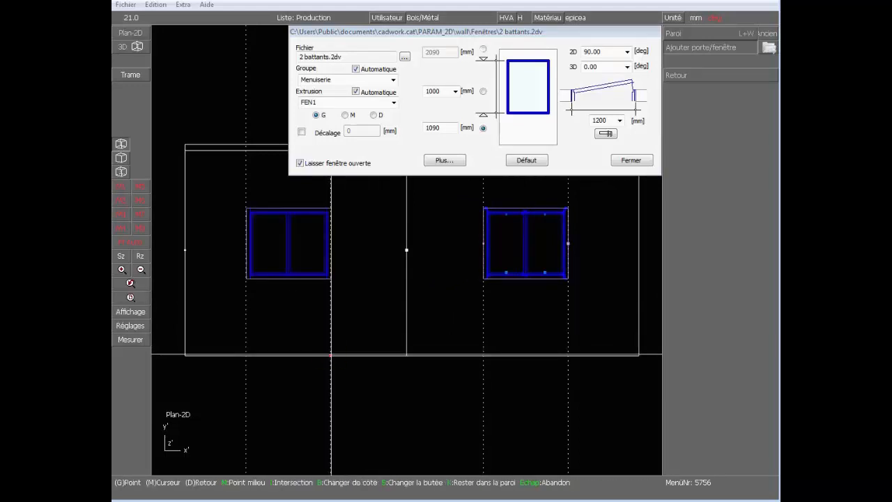
right_click(412, 272)
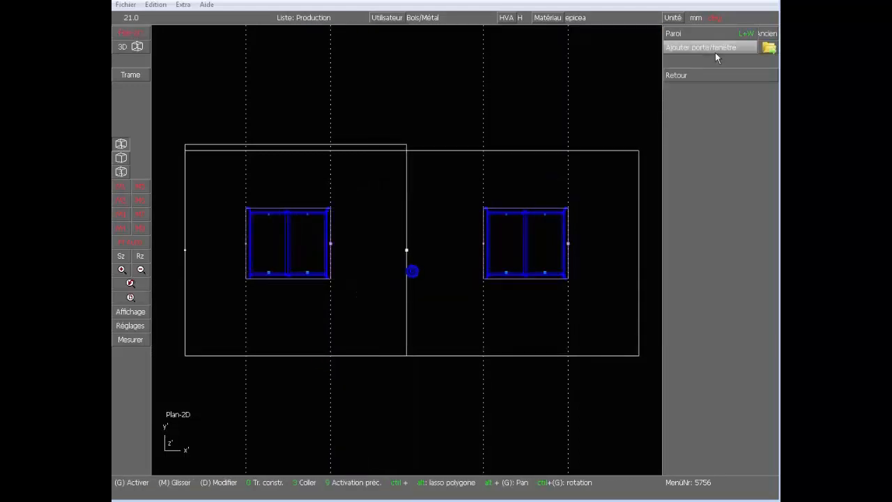
left_click(678, 75)
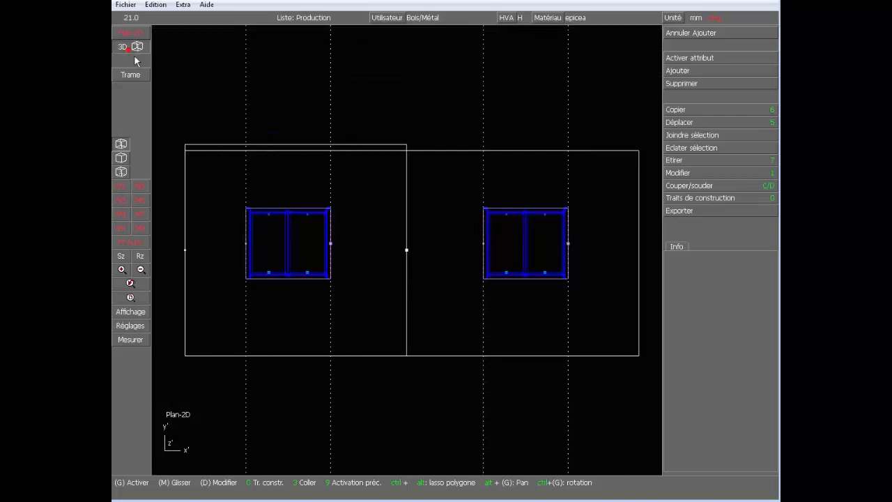
left_click(135, 52)
Step: Display the house and its extension in the advanced representation with the current general options
scroll(448, 394, "down", 2)
middle_click_drag(368, 195, 402, 247)
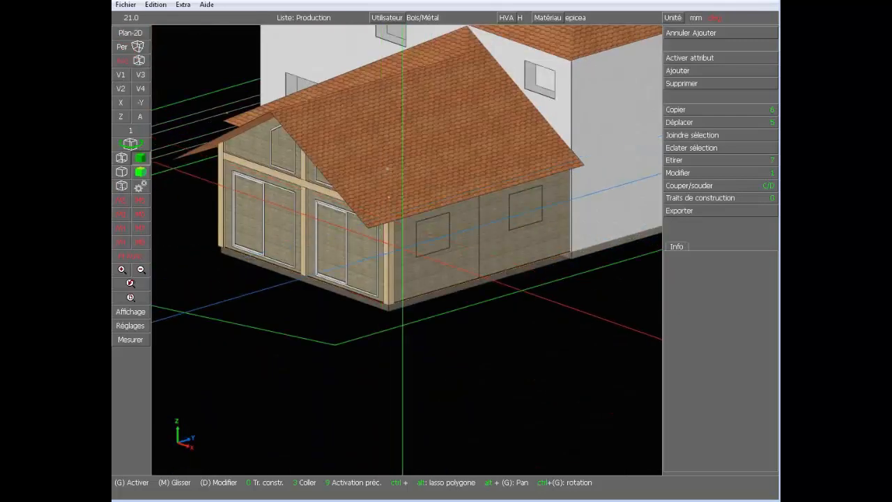
left_click_drag(348, 255, 418, 244, "ctrl")
left_click_drag(488, 220, 408, 236, "ctrl")
scroll(409, 235, "down", 2)
middle_click_drag(408, 236, 414, 262)
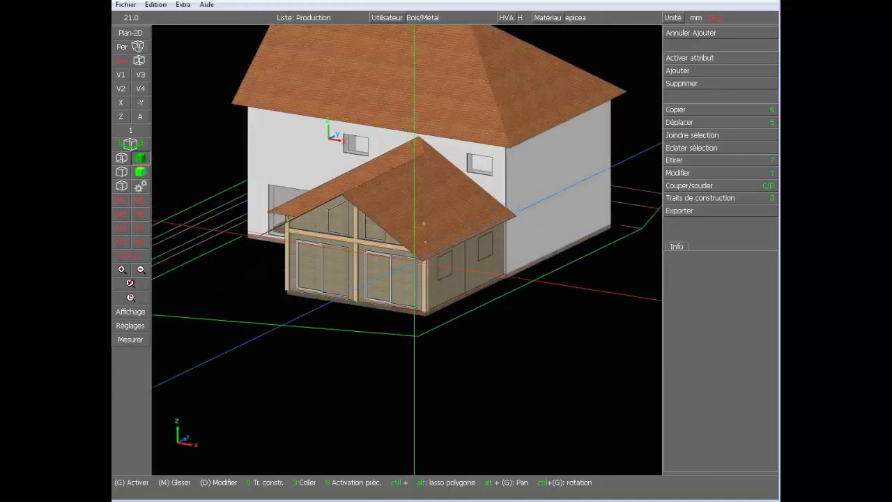
left_click(510, 358)
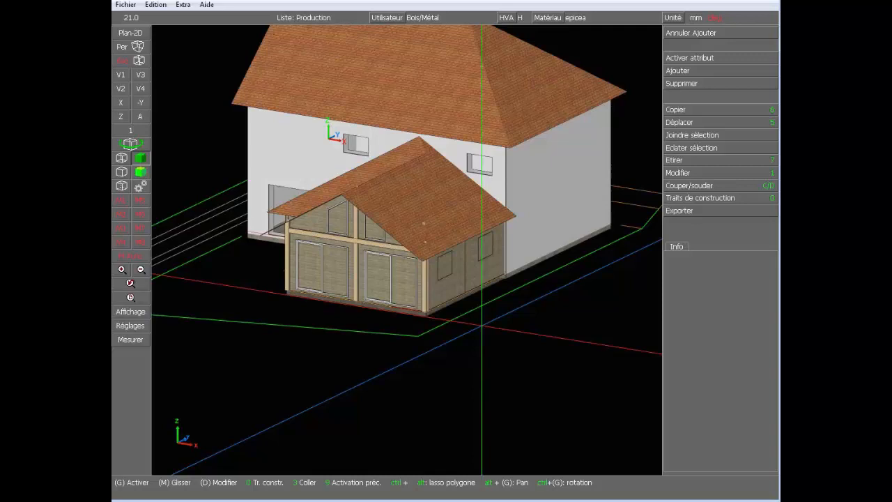
key("e")
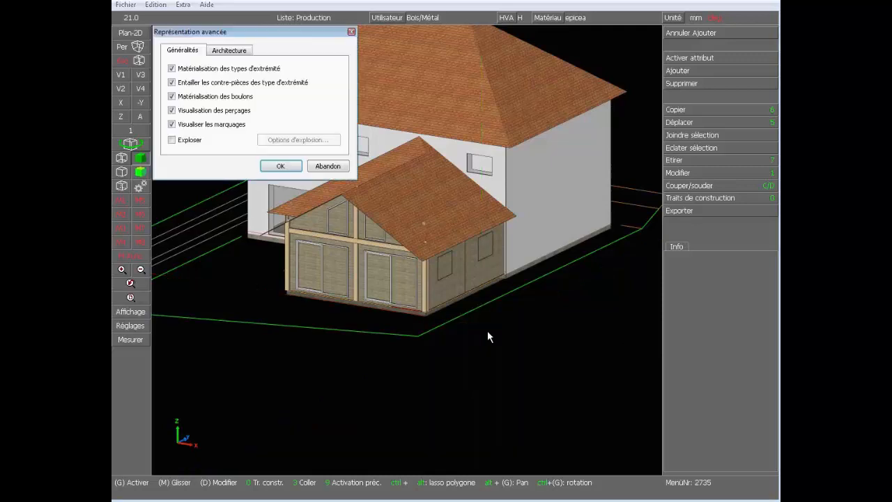
left_click(291, 166)
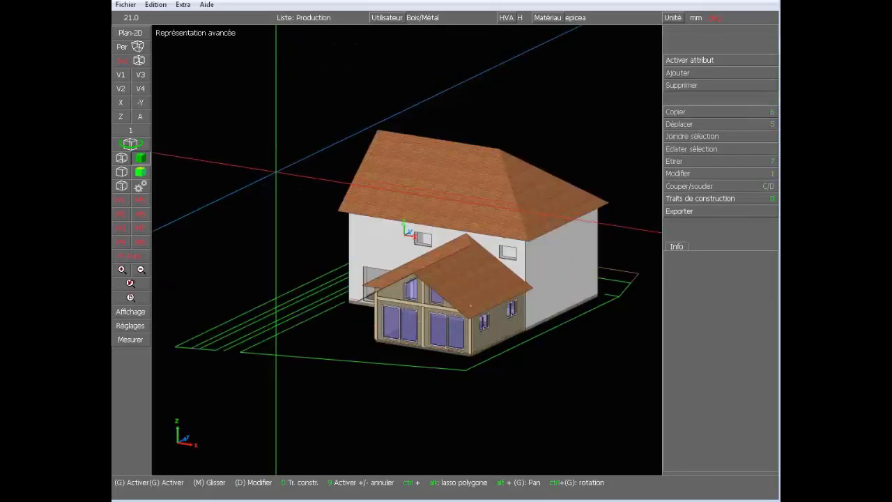
Step: Examine the extension's windows, glazed door and roof from the gable and both sides, then leave the advanced representation
scroll(463, 380, "up", 5)
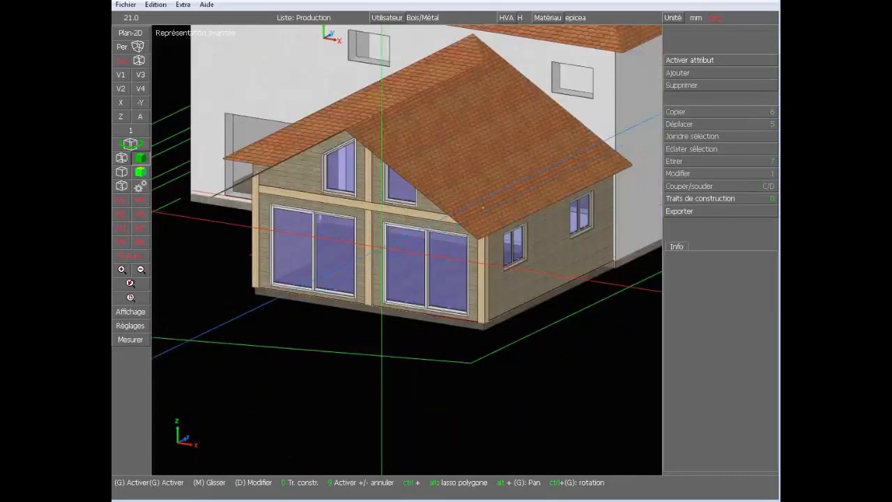
left_click_drag(313, 348, 480, 333, "ctrl")
scroll(575, 244, "down", 2)
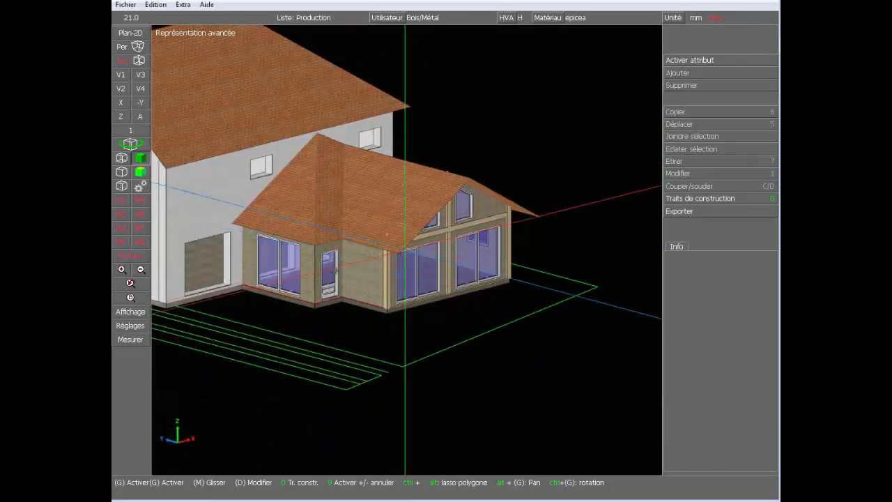
scroll(407, 251, "up", 2)
scroll(406, 251, "up", 3)
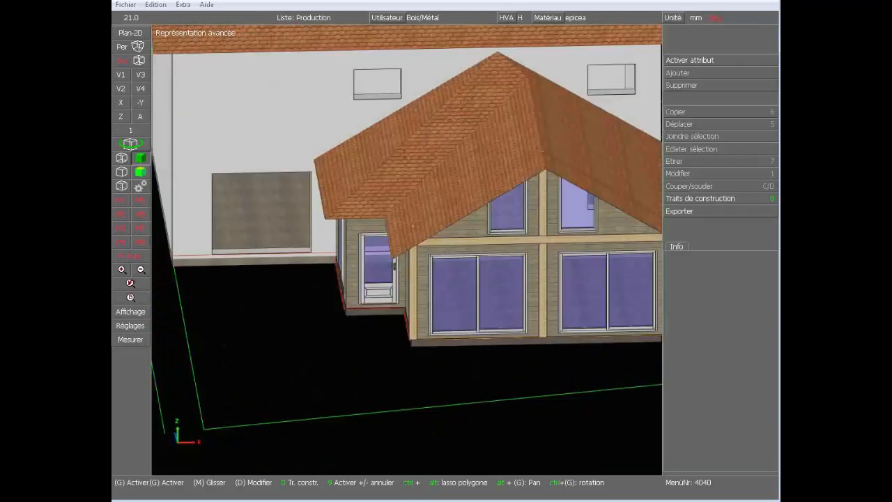
left_click_drag(406, 251, 502, 258, "ctrl")
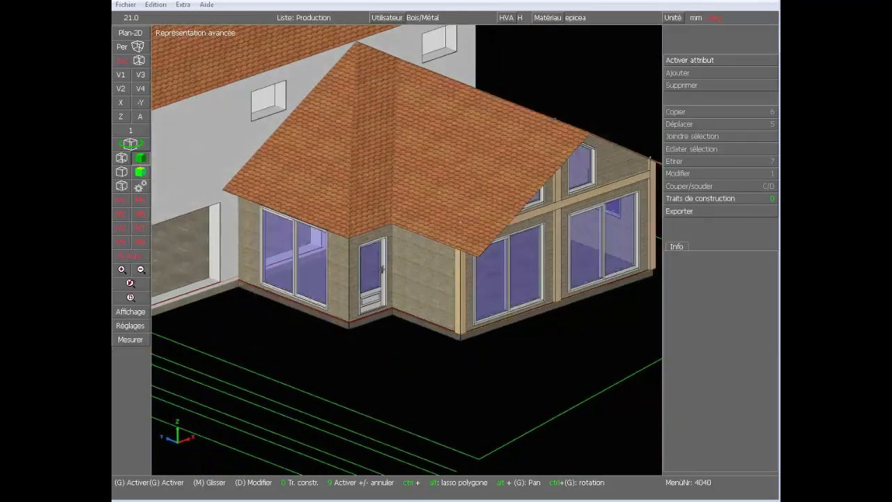
left_click_drag(592, 272, 477, 274, "ctrl")
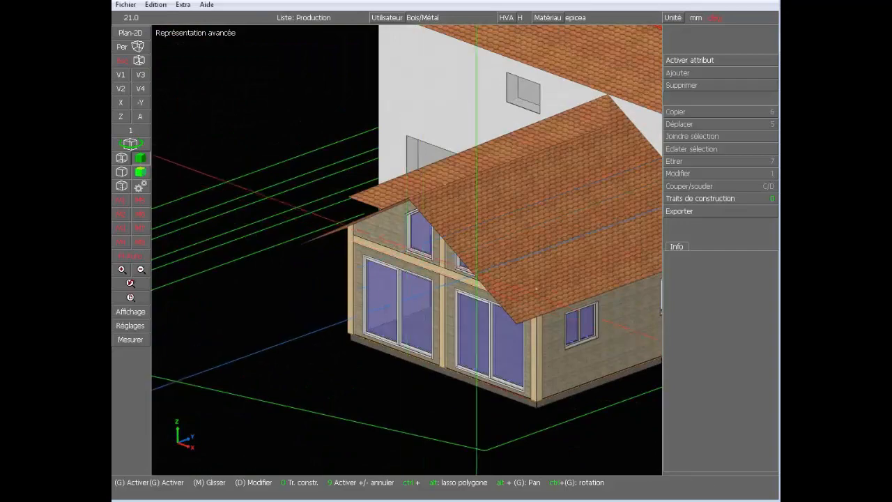
scroll(481, 272, "down", 3)
scroll(407, 250, "up", 3)
left_click_drag(388, 258, 402, 251, "ctrl")
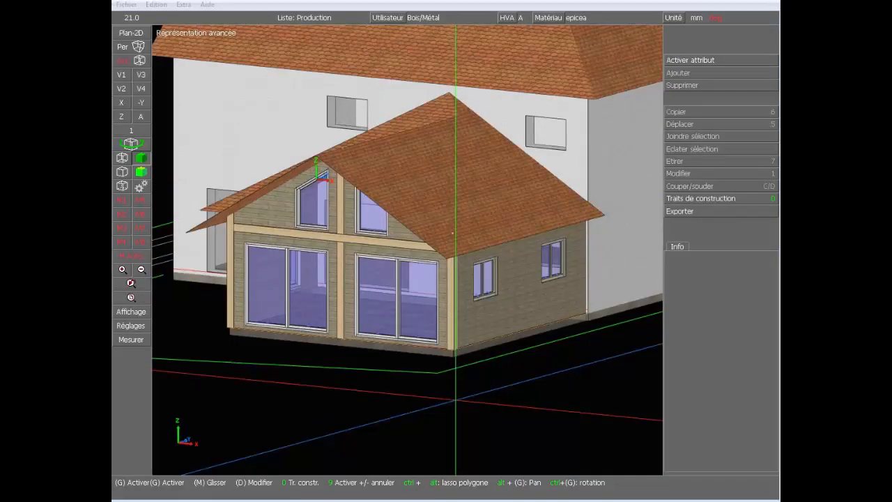
left_click(454, 400)
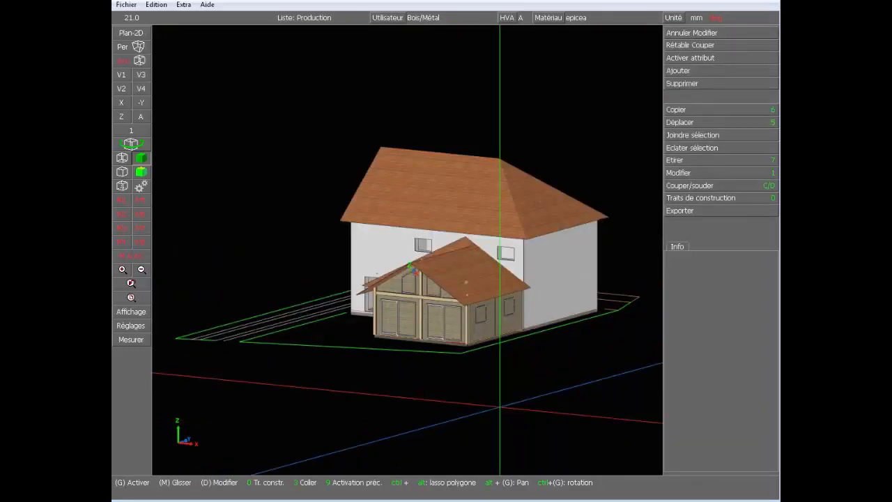
Step: Notch all the extension's elements with every Menuiserie joinery group as the hard elements (Entailler, élt act.=dur)
scroll(462, 345, "up", 5)
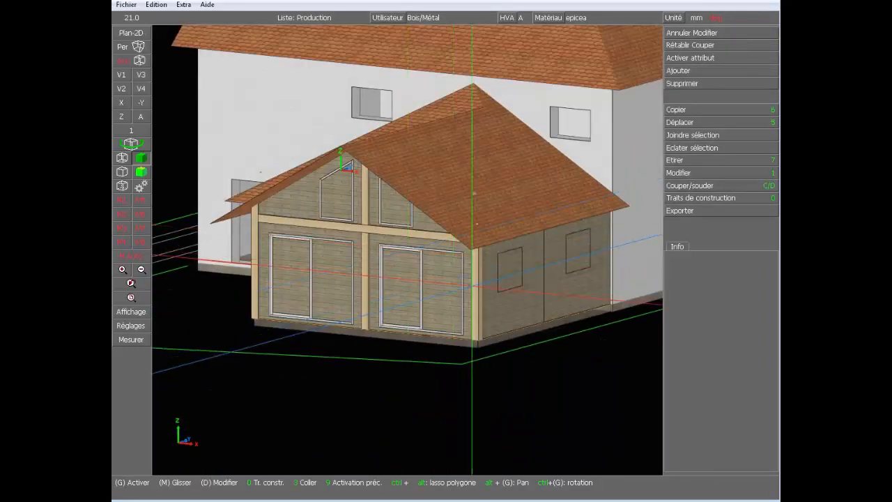
left_click(511, 272)
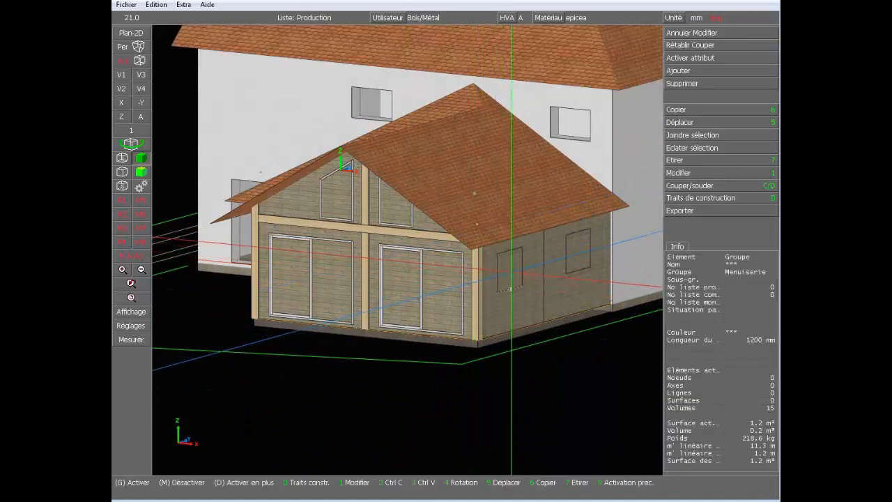
key("a")
key("g")
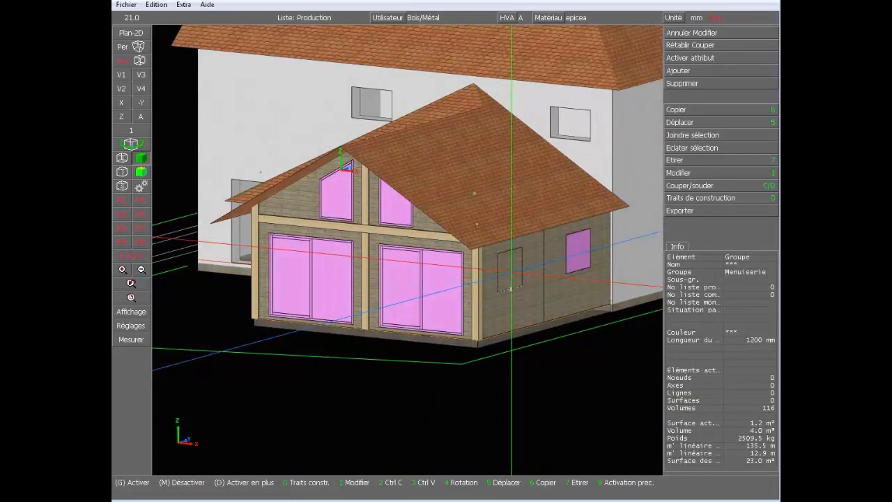
left_click(703, 191)
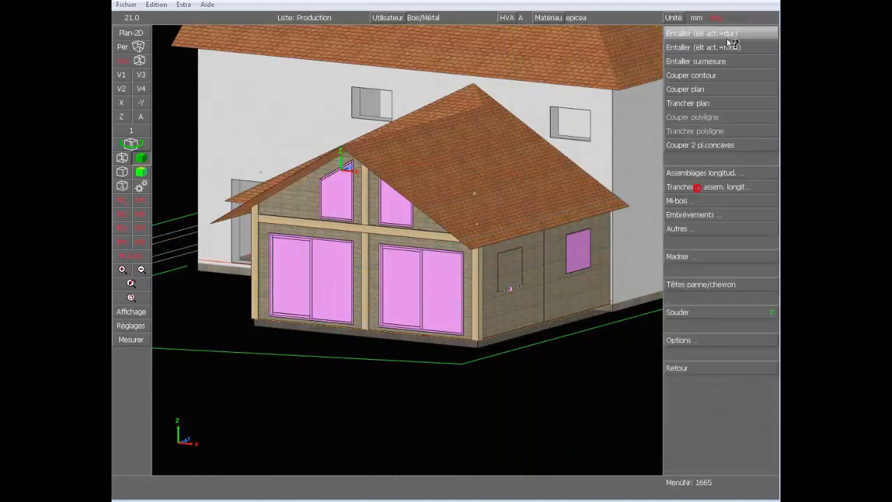
mouse_move(707, 47)
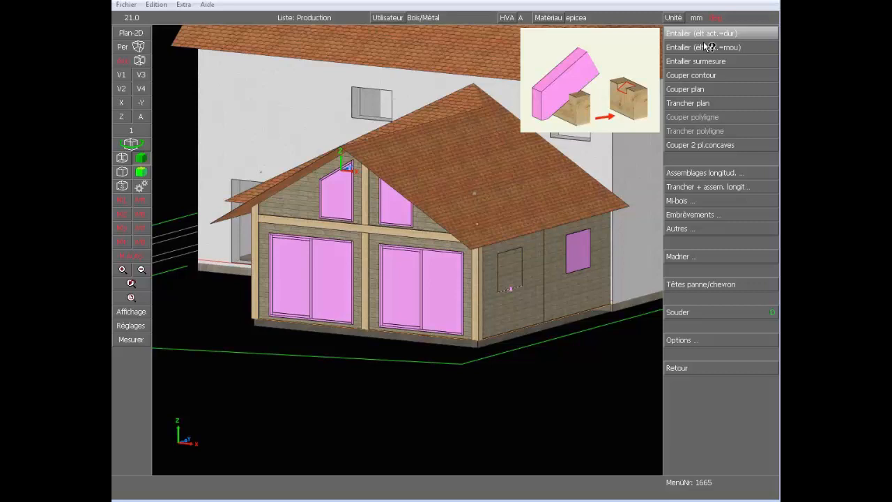
left_click(746, 46)
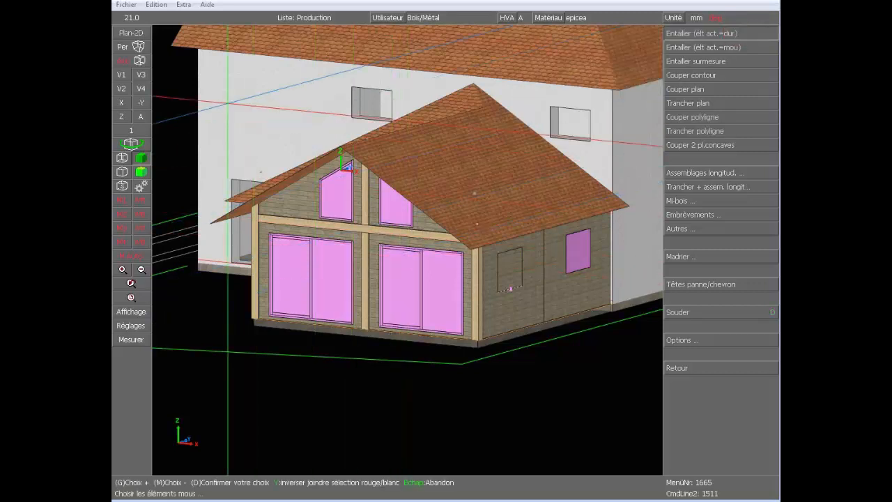
left_click_drag(189, 56, 645, 388)
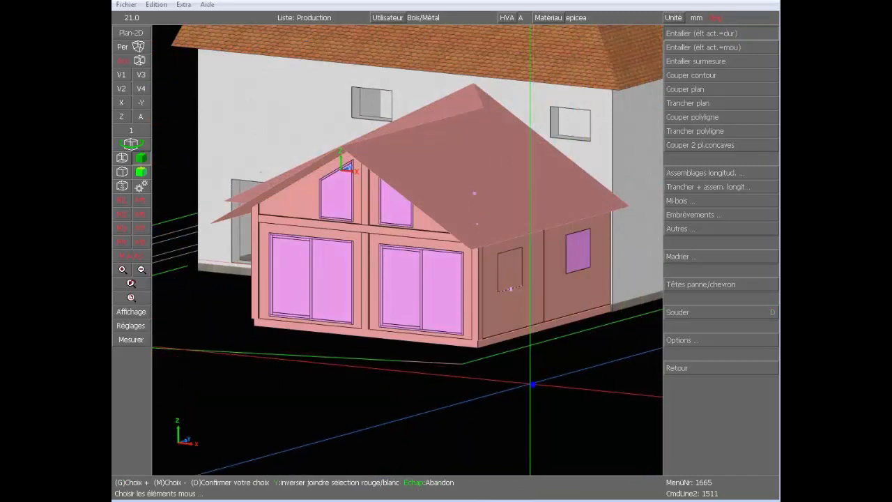
right_click(644, 388)
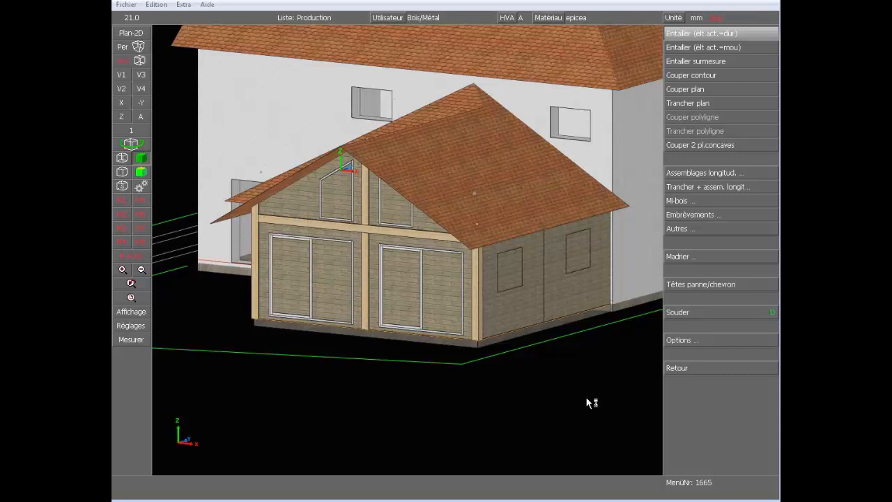
left_click(729, 46)
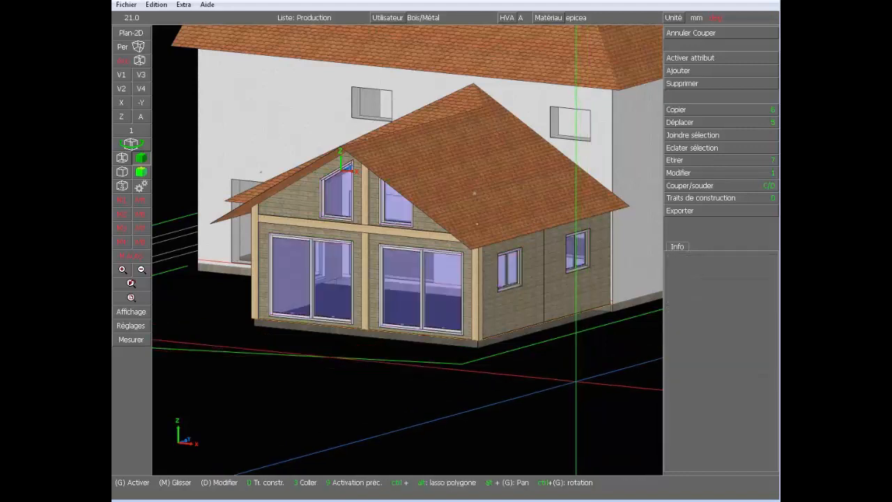
Step: Isolate the wall panel around the lower glazed door nearest the windowed side wall, check its opening, then show the whole model again
left_click(468, 275)
key("F3")
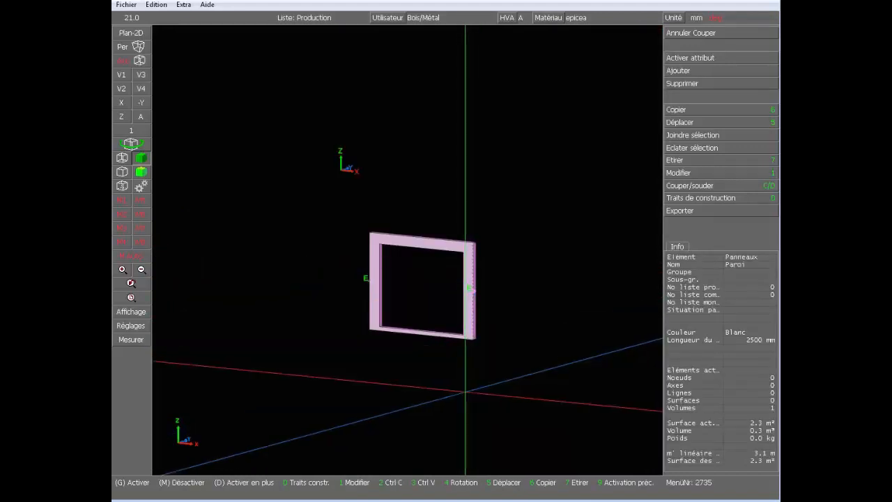
middle_click(465, 390)
left_click(456, 248)
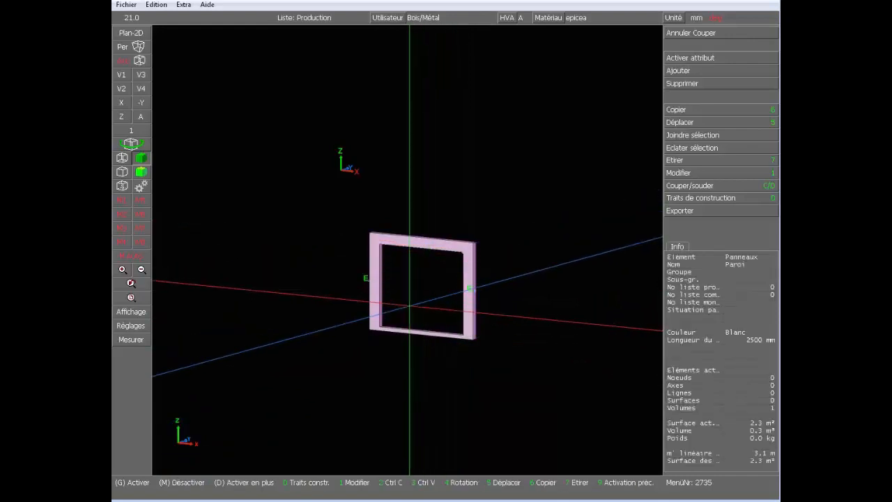
key("F3")
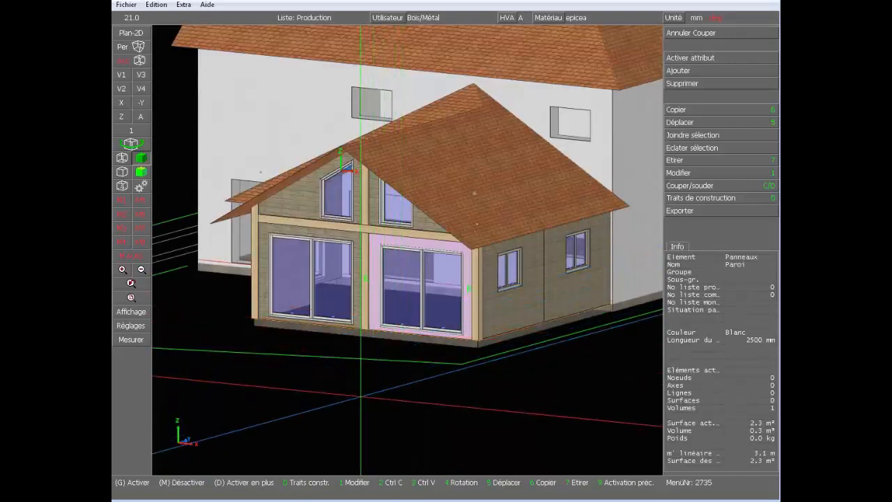
middle_click(359, 399)
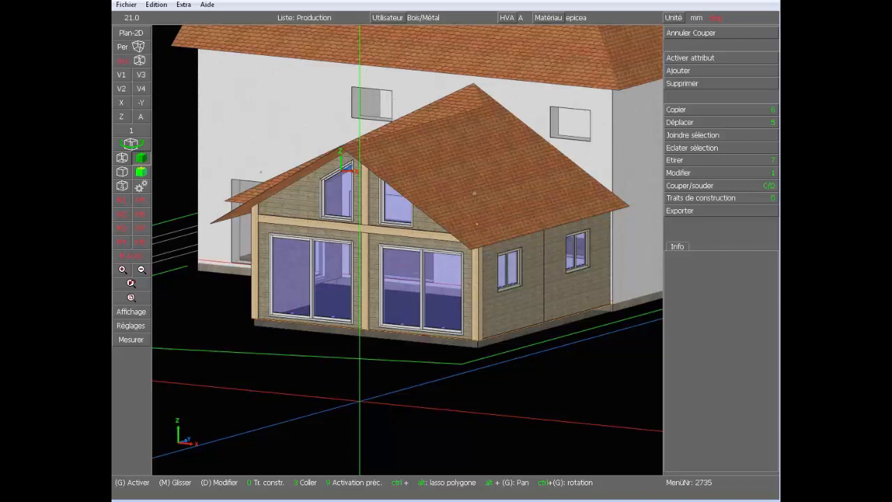
Step: Isolate all the extension's wall panels, deselect them and examine the openings cut through them
key("9")
key("F4")
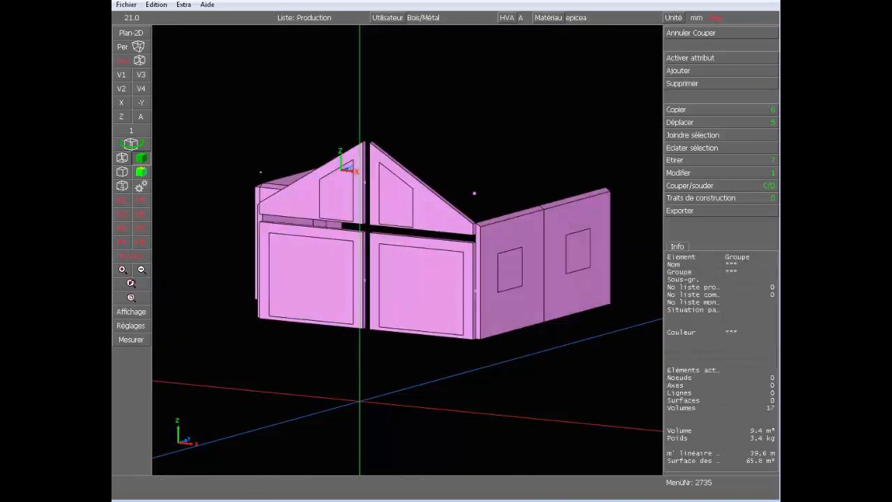
left_click(360, 400)
scroll(404, 255, "up", 3)
Step: Try to weld the cut-out opening pieces back into the four gable wall panels, then return to the full model
left_click(404, 255)
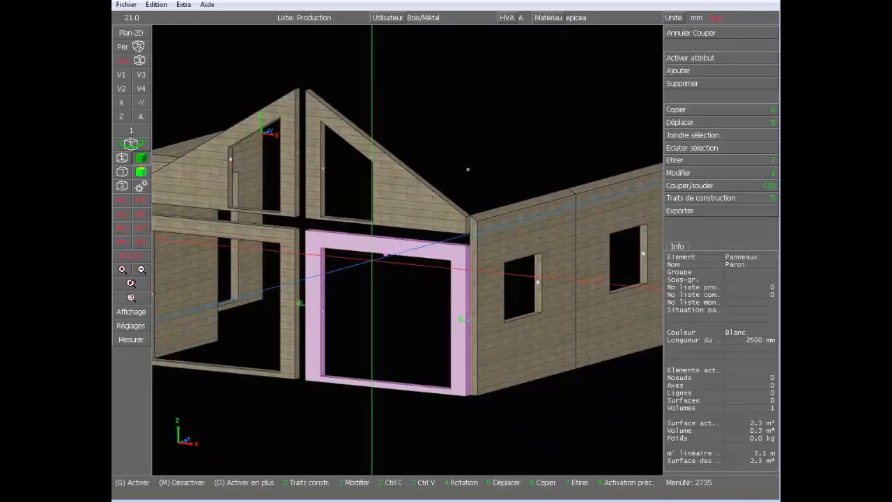
right_click(291, 234)
right_click(293, 171)
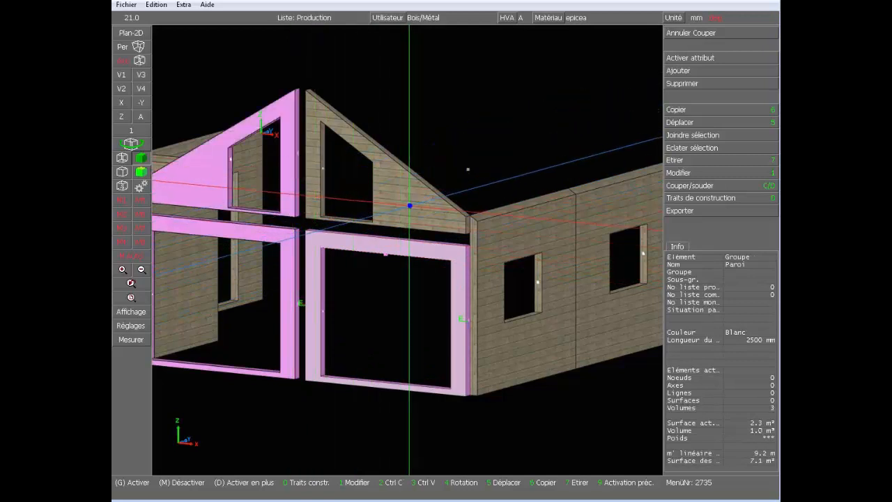
right_click(409, 205)
scroll(388, 268, "down", 2)
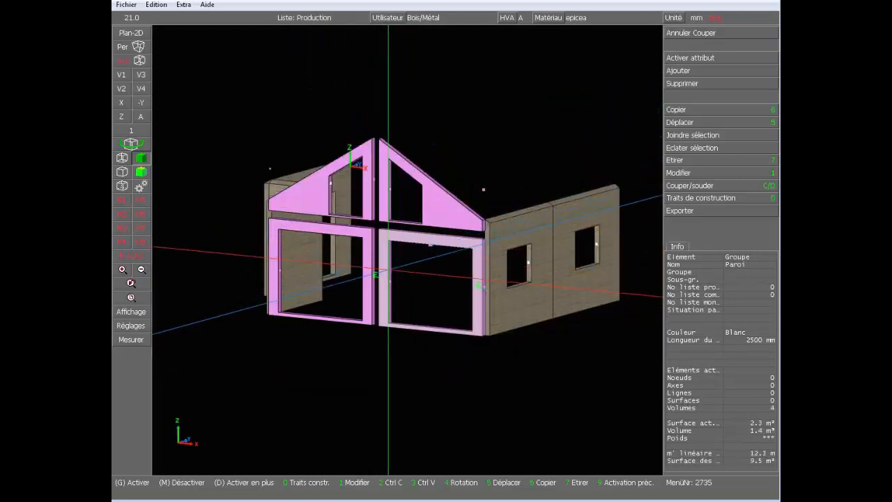
key("d")
left_click(356, 201)
left_click(416, 202)
left_click(424, 294)
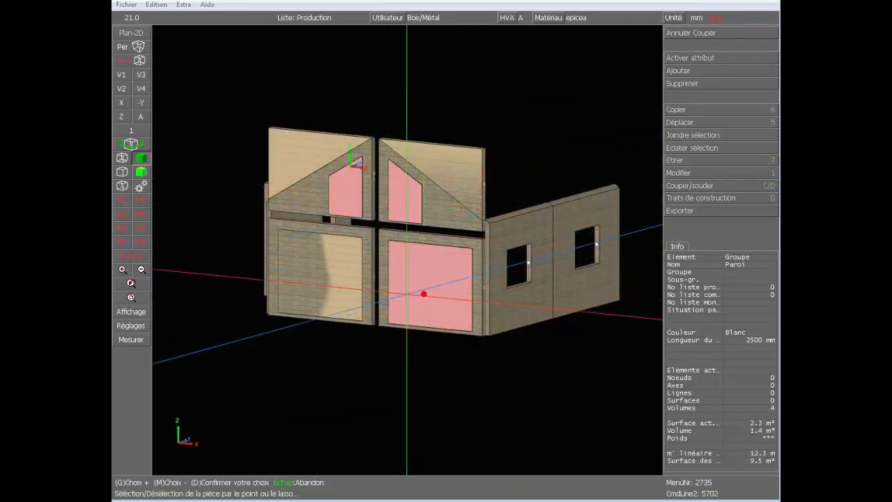
key("d")
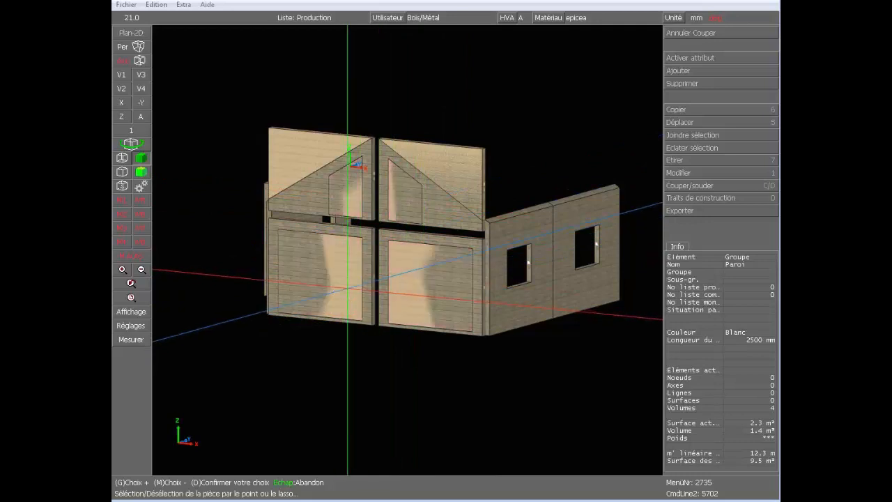
left_click(358, 397)
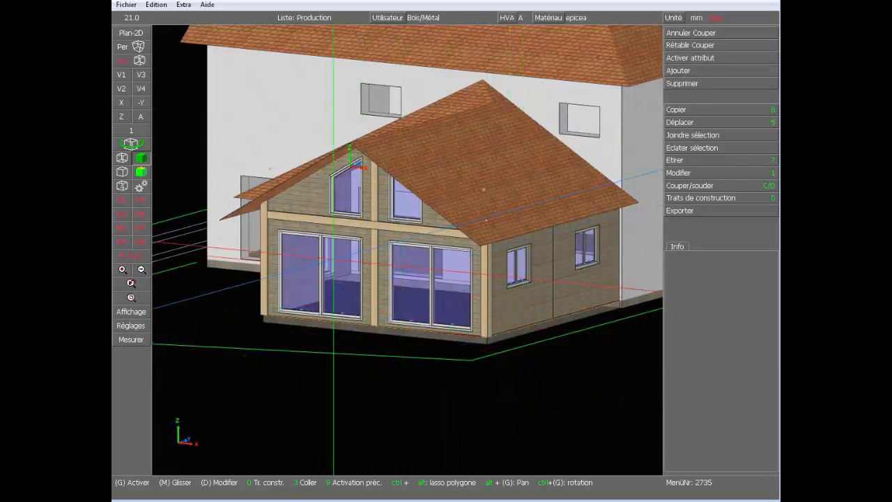
left_click_drag(223, 233, 407, 249, "ctrl")
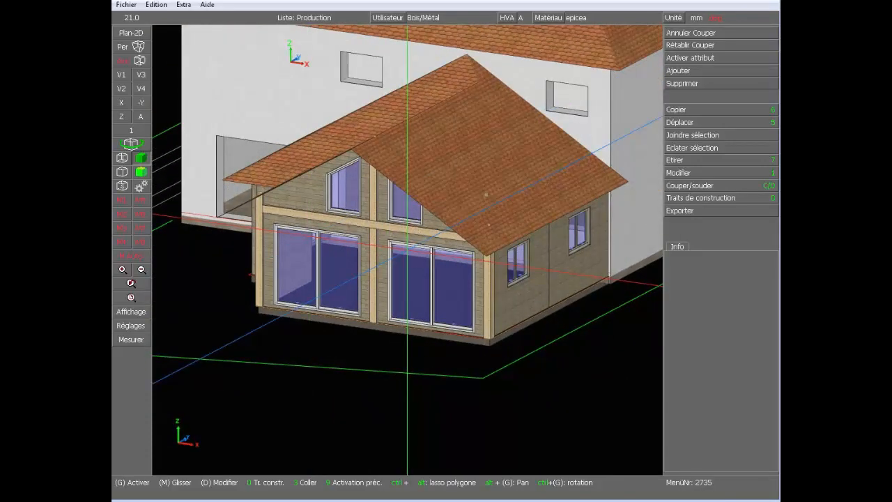